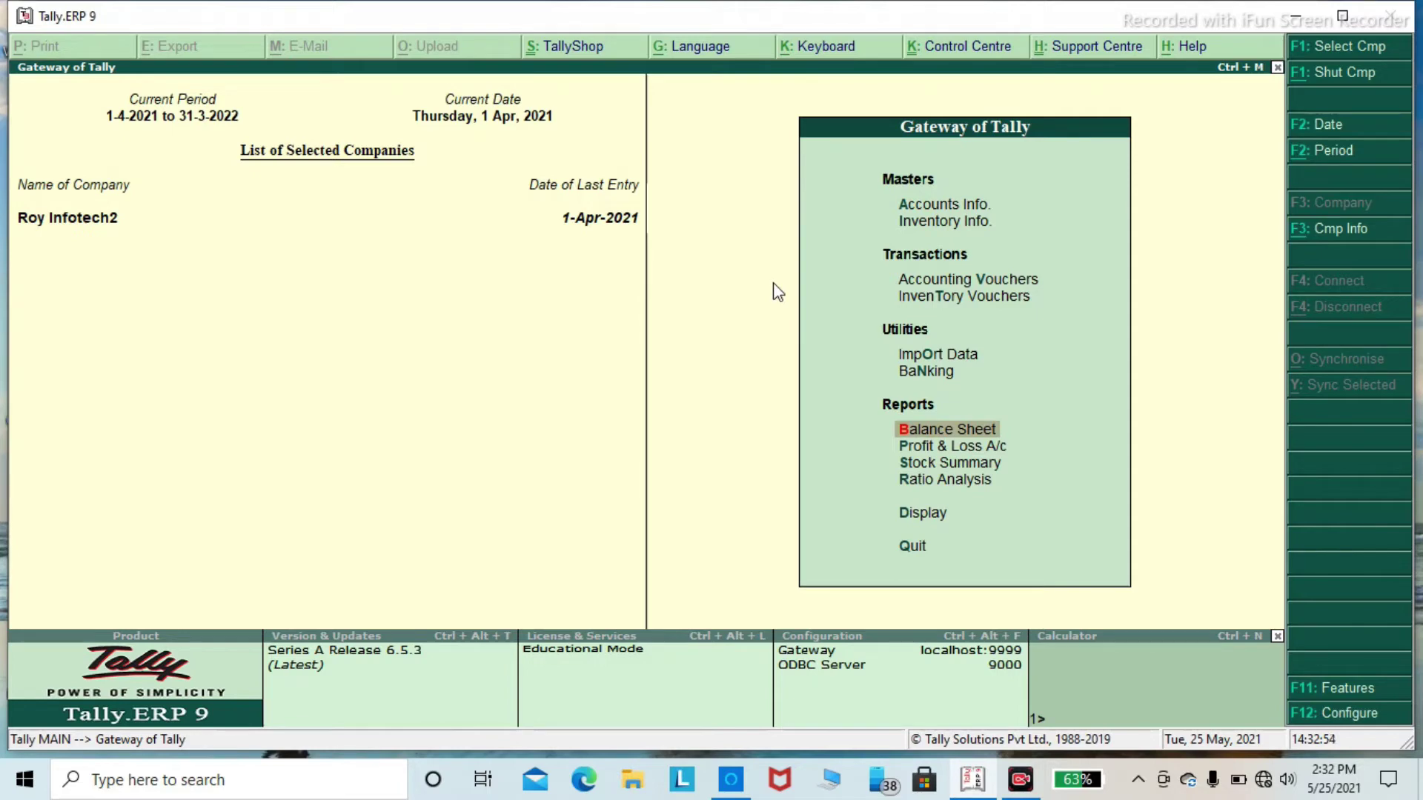
Step: Open the Units of Measure options within the inventory masters
{"action": "key", "text": "Up"}
{"action": "key", "text": "Up"}
{"action": "key", "text": "Up"}
{"action": "key", "text": "Up"}
{"action": "key", "text": "Up"}
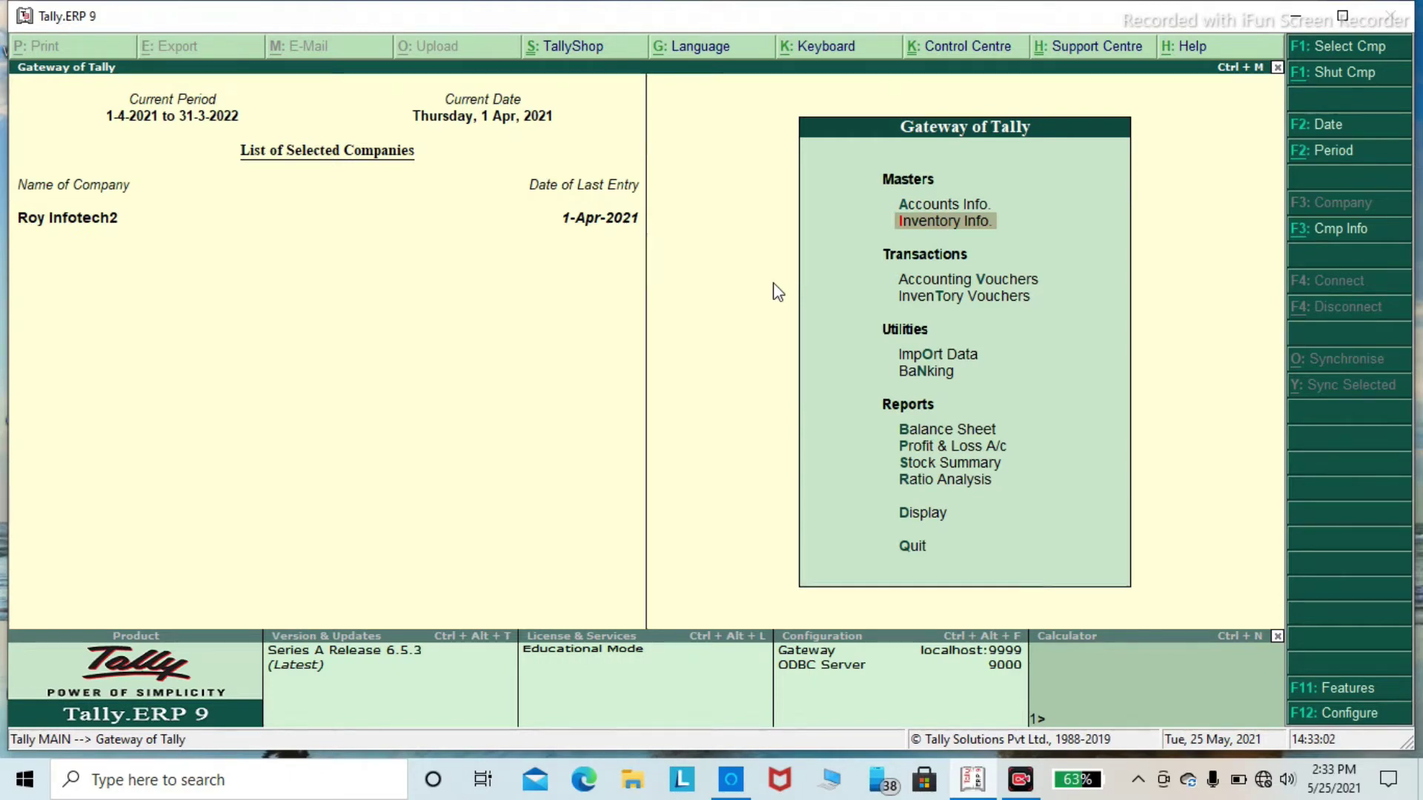
{"action": "key", "text": "Return"}
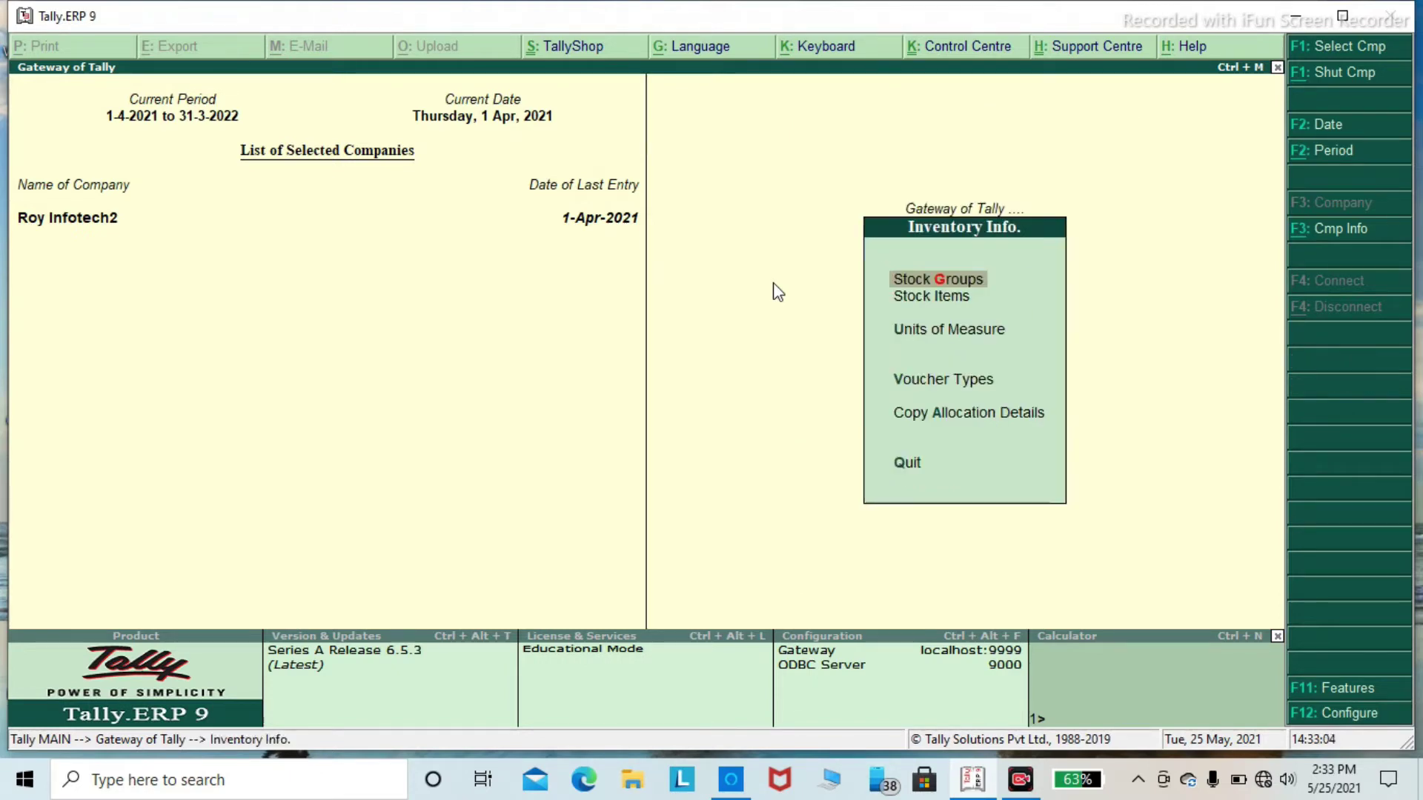
{"action": "key", "text": "Down"}
{"action": "key", "text": "Down"}
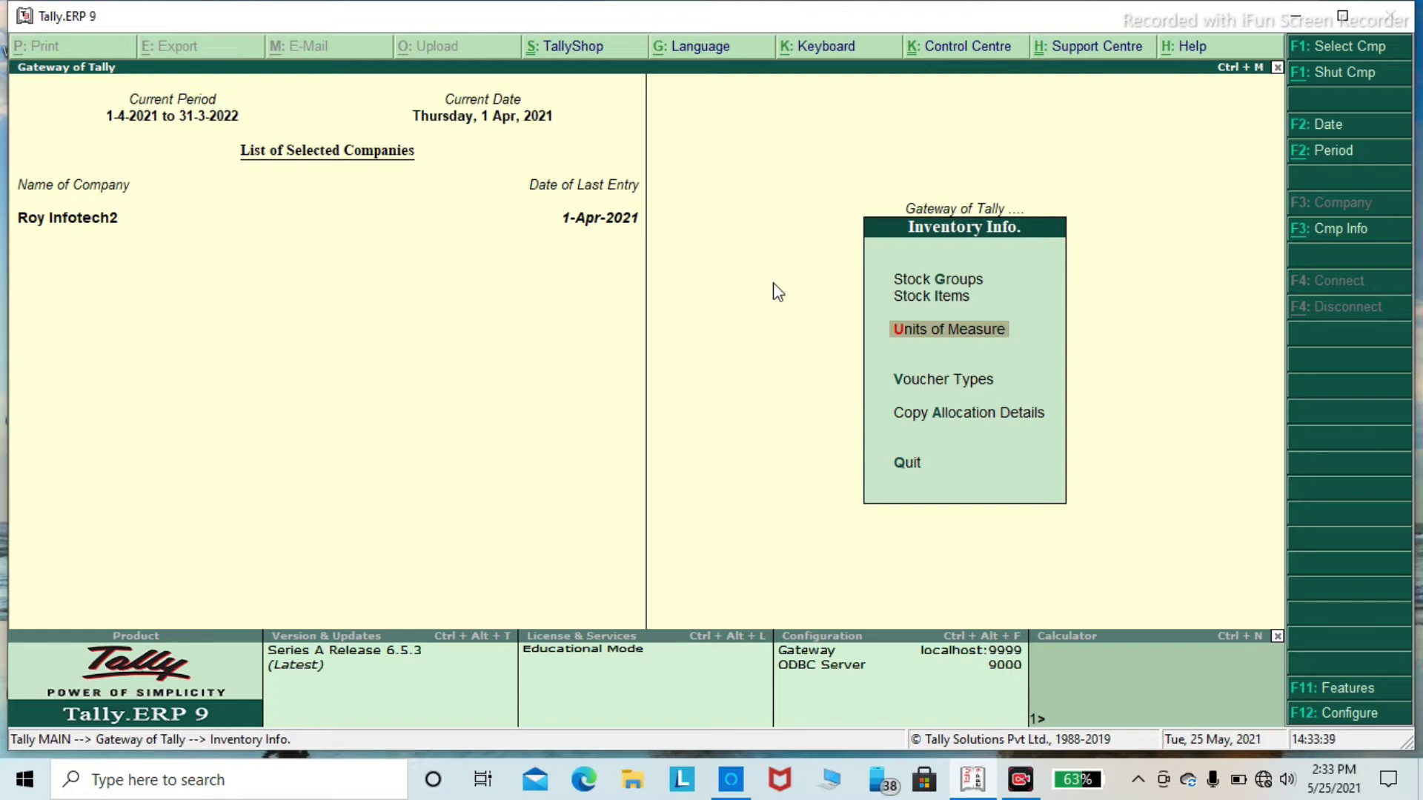
{"action": "key", "text": "Return"}
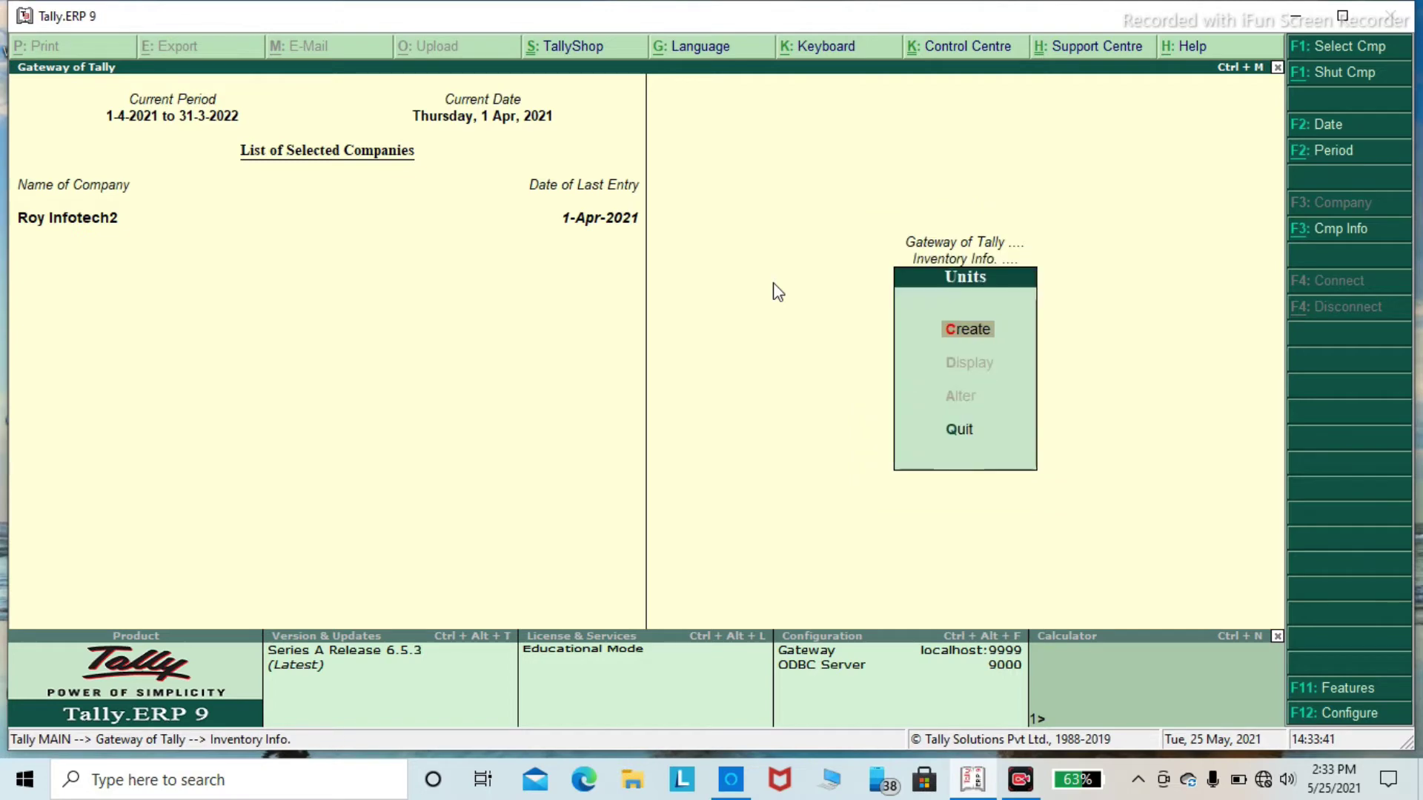
Step: Create a simple unit with symbol crt, no formal name and 0 decimal places, and leave unit creation
{"action": "key", "text": "Return"}
{"action": "type", "text": "crt"}
{"action": "key", "text": "Return"}
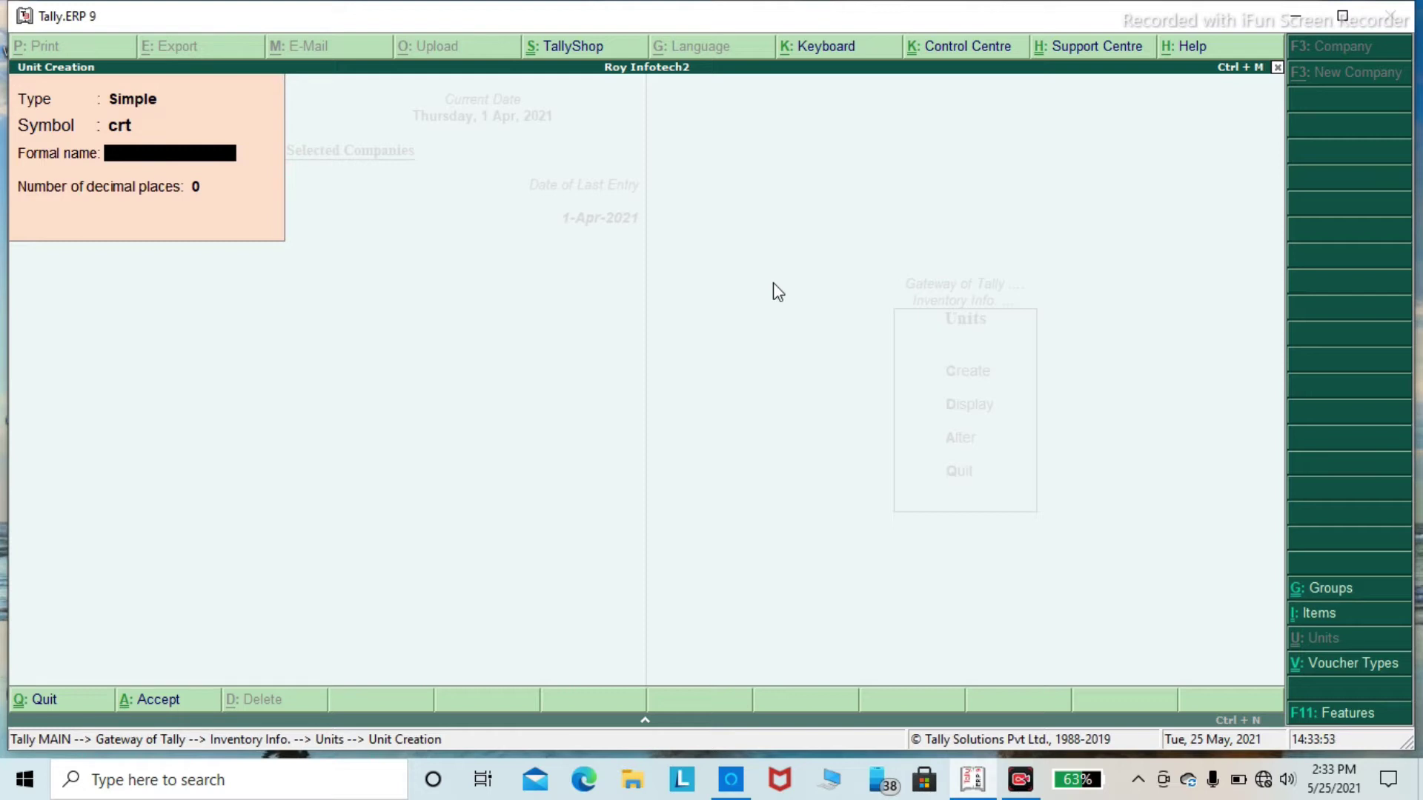
{"action": "key", "text": "Return"}
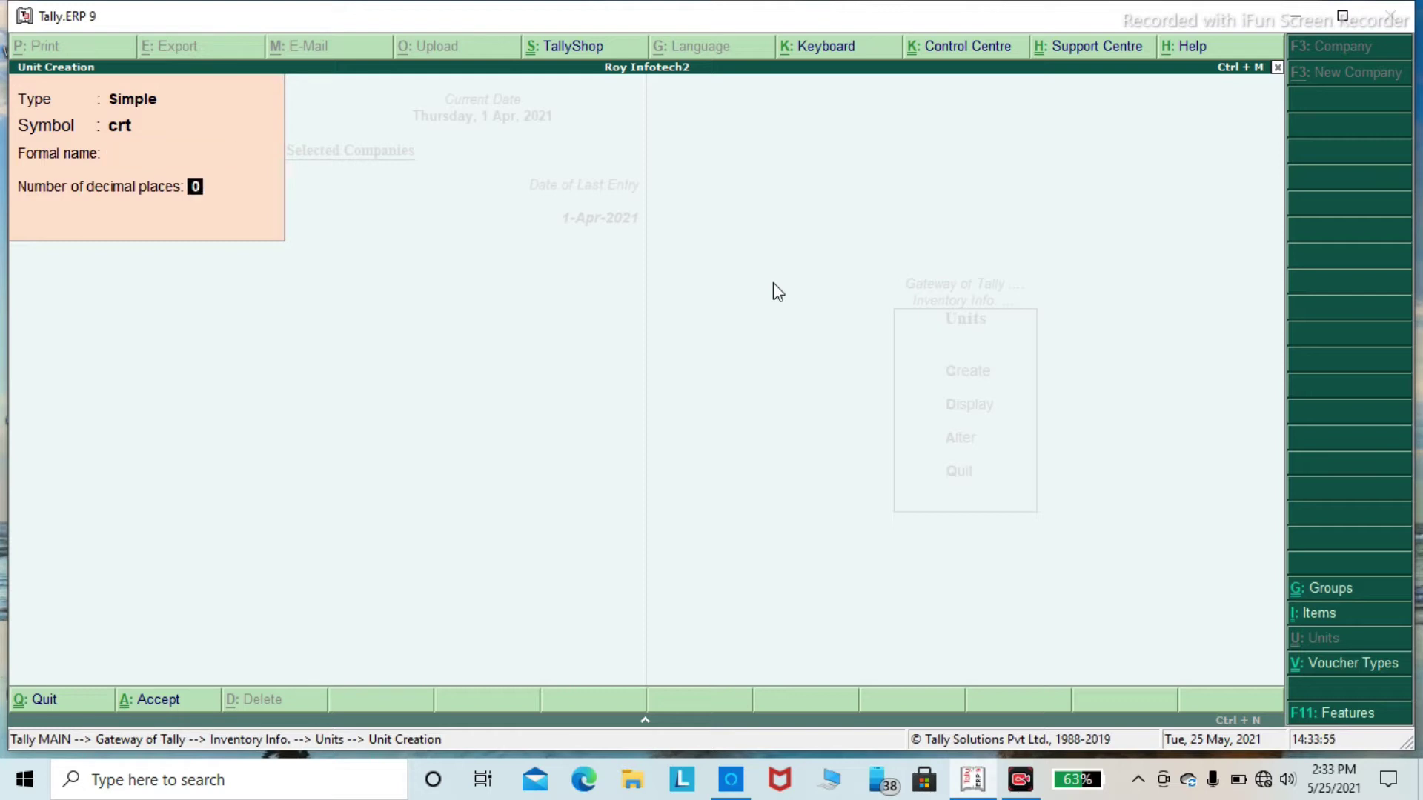
{"action": "key", "text": "Return"}
{"action": "key", "text": "y"}
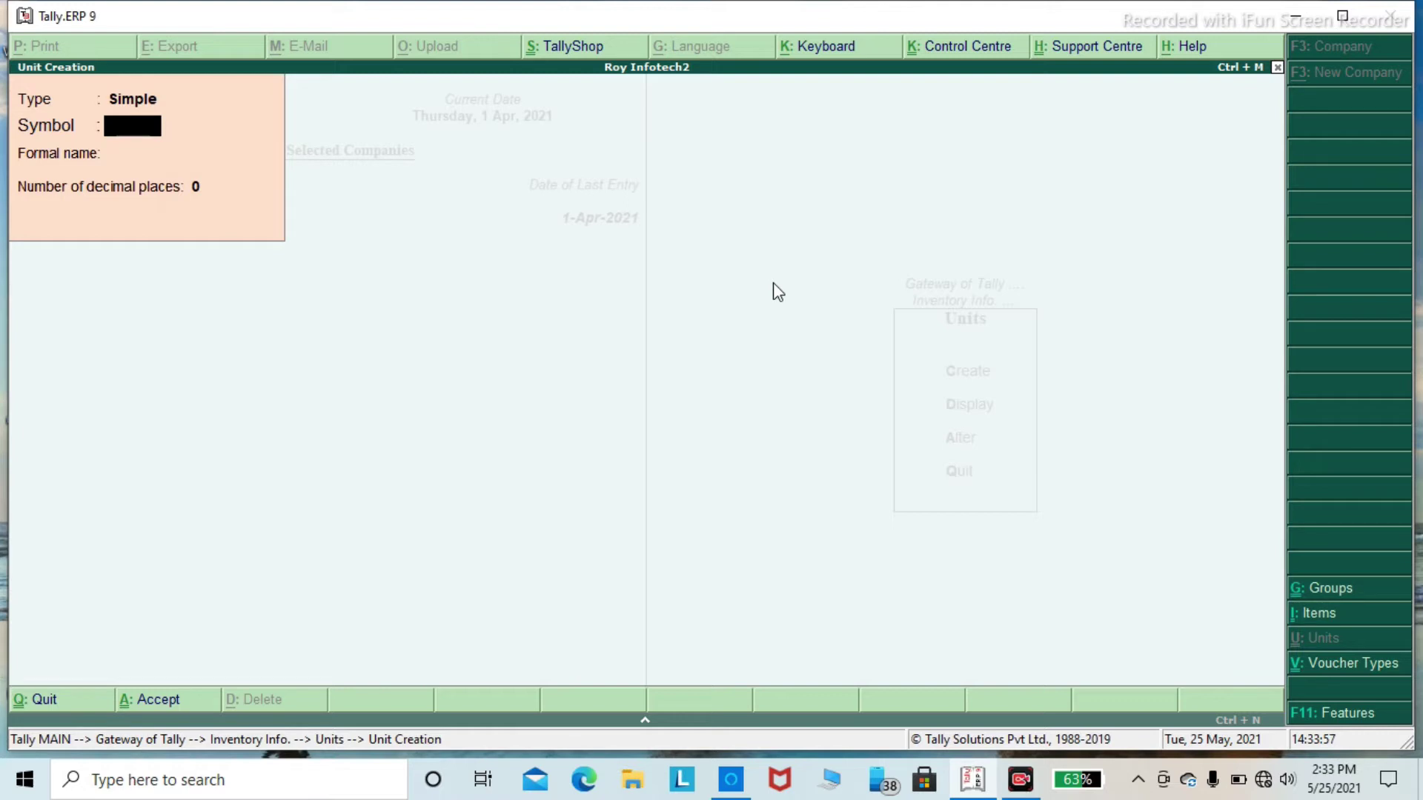
{"action": "key", "text": "Escape"}
{"action": "key", "text": "y"}
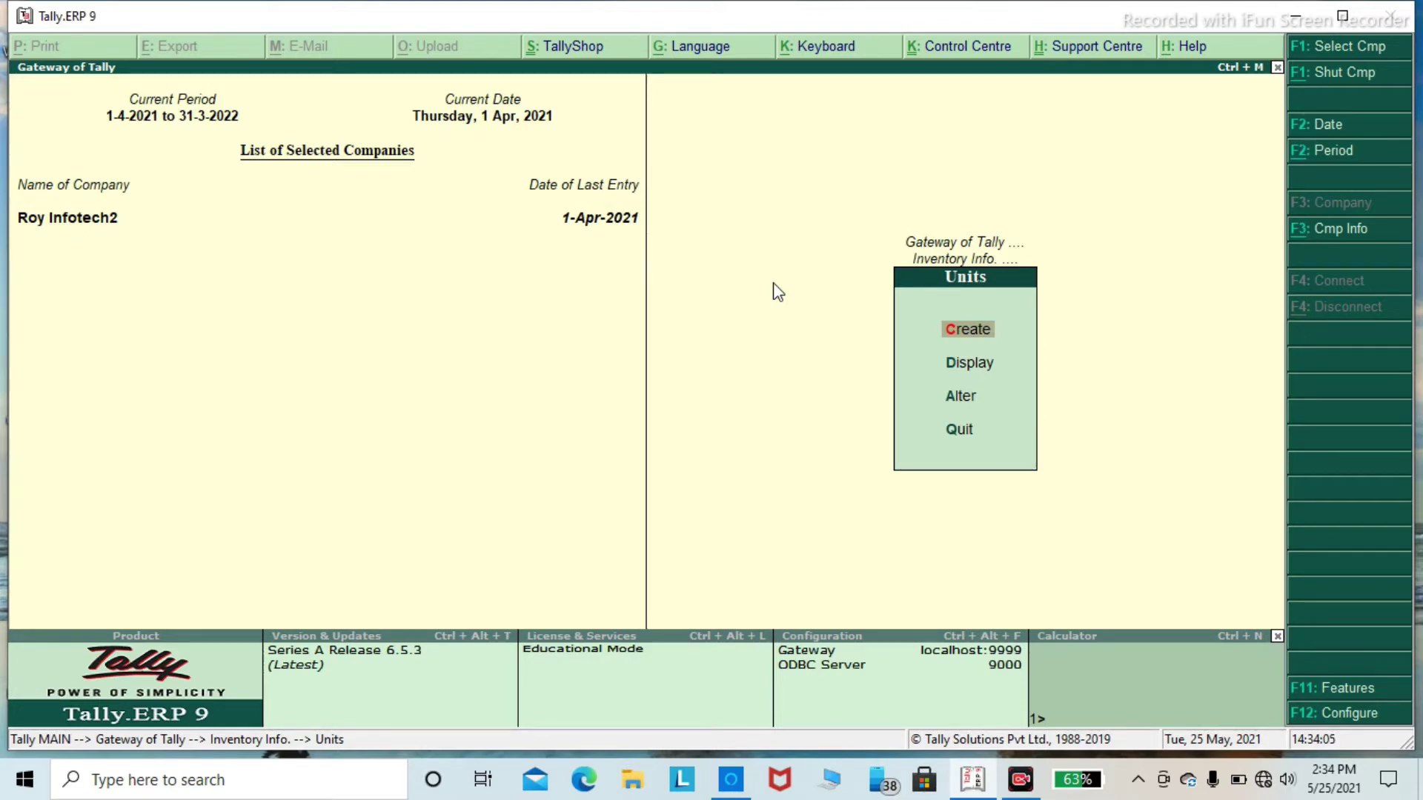
Step: Check the list of existing units of measure and return to the inventory masters
{"action": "key", "text": "Down"}
{"action": "key", "text": "Return"}
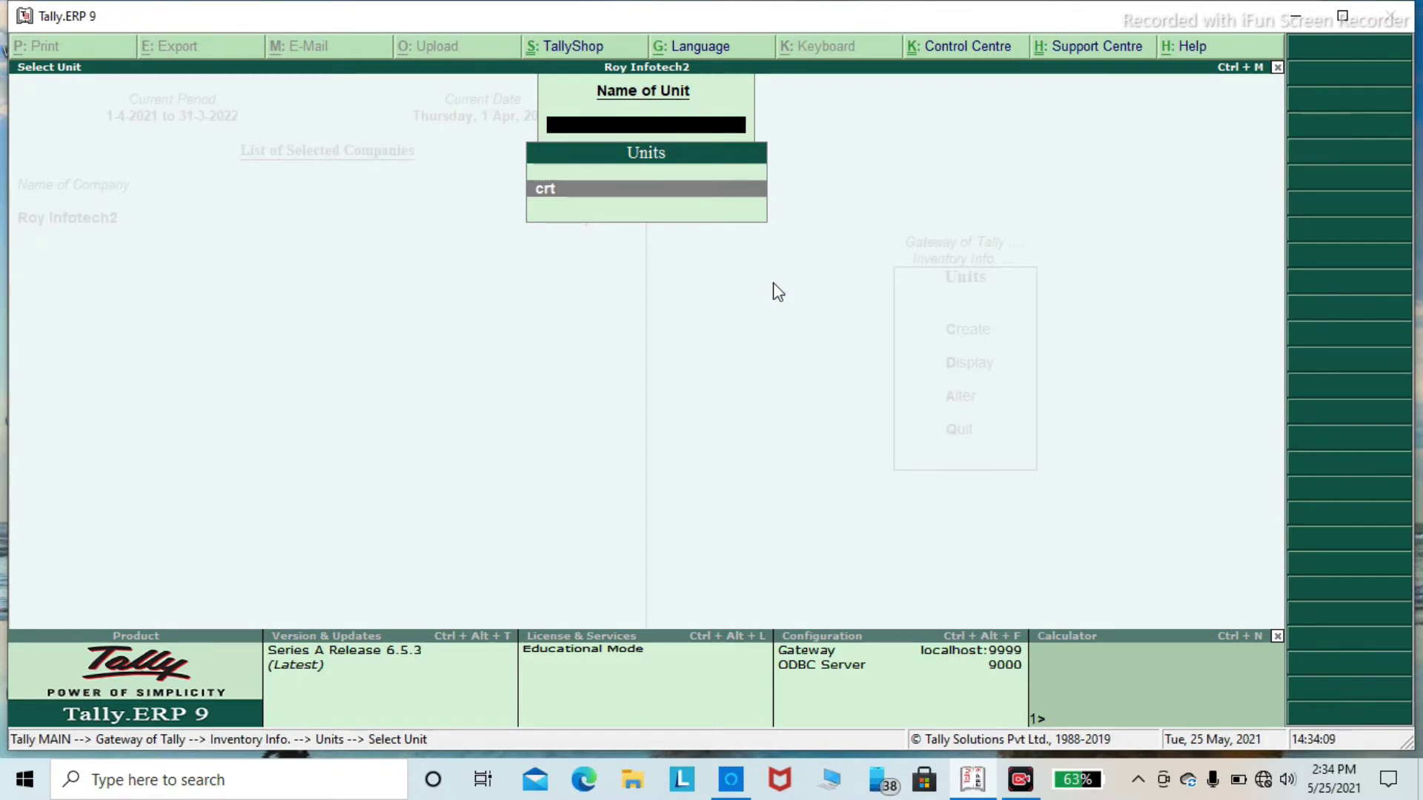
{"action": "key", "text": "Escape"}
{"action": "key", "text": "Escape"}
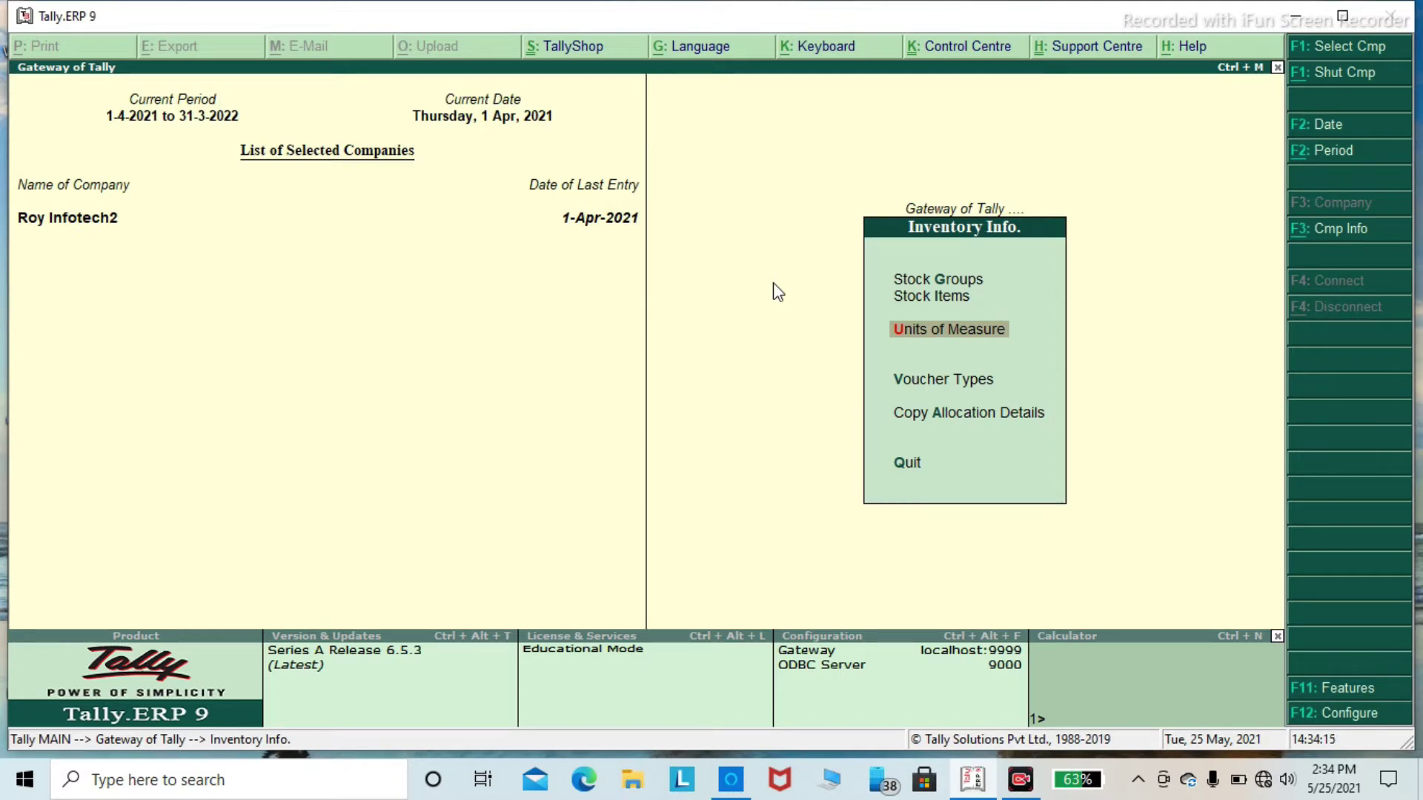
Step: Create a single stock item named Lux under Primary with unit crt and no opening balance
{"action": "key", "text": "Up"}
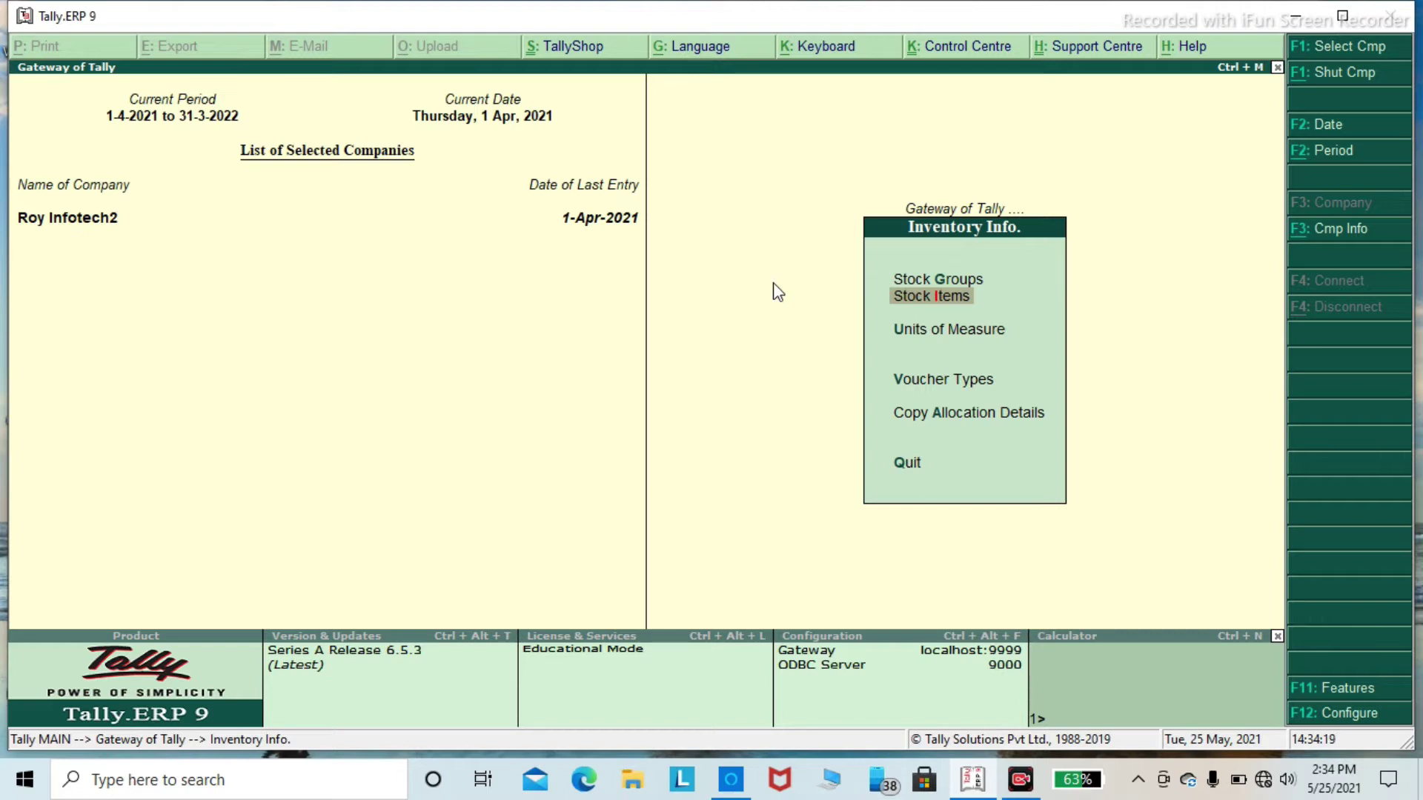
{"action": "key", "text": "Return"}
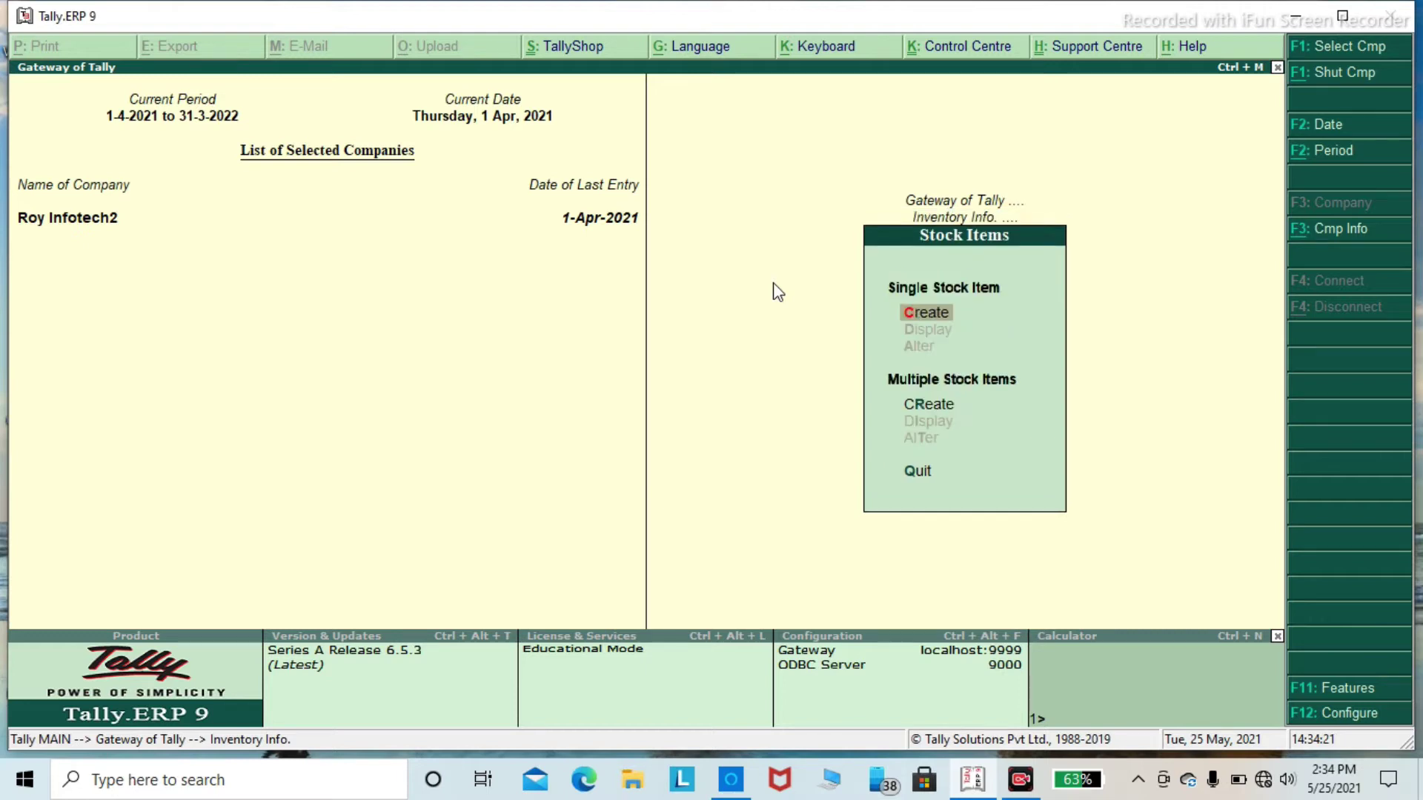
{"action": "key", "text": "Return"}
{"action": "type", "text": "Lux"}
{"action": "key", "text": "Return"}
{"action": "key", "text": "Return"}
{"action": "key", "text": "Return"}
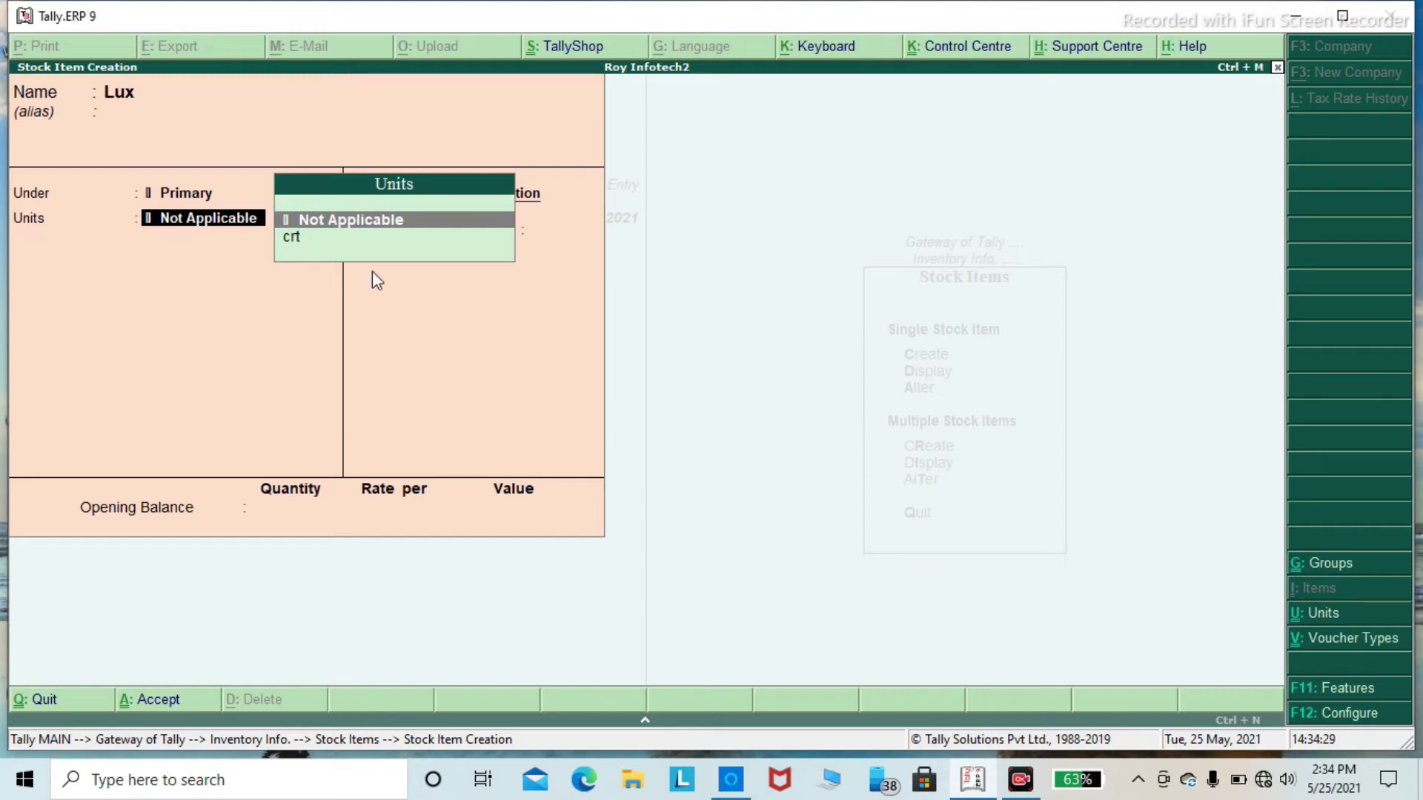
{"action": "key", "text": "Down"}
{"action": "key", "text": "Return"}
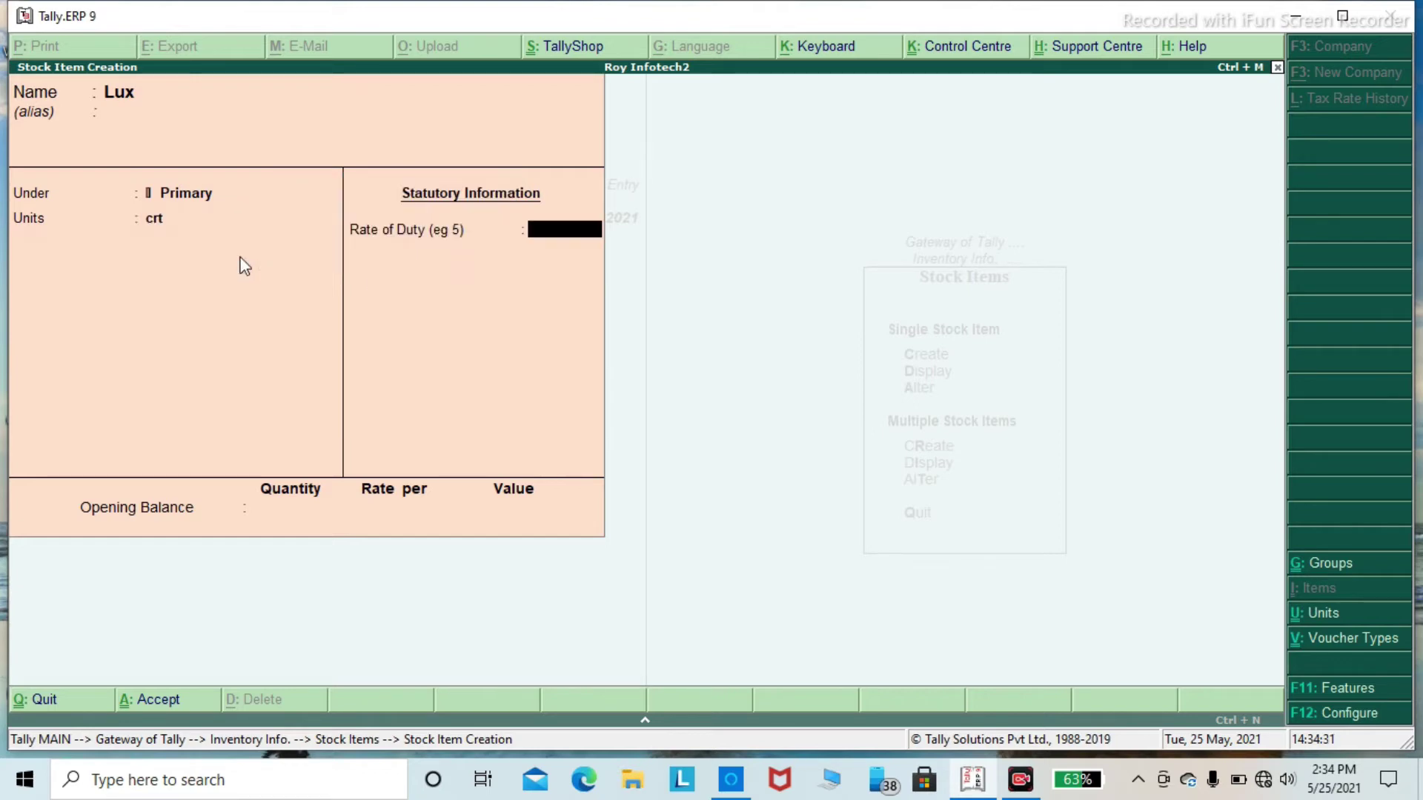
{"action": "key", "text": "Return"}
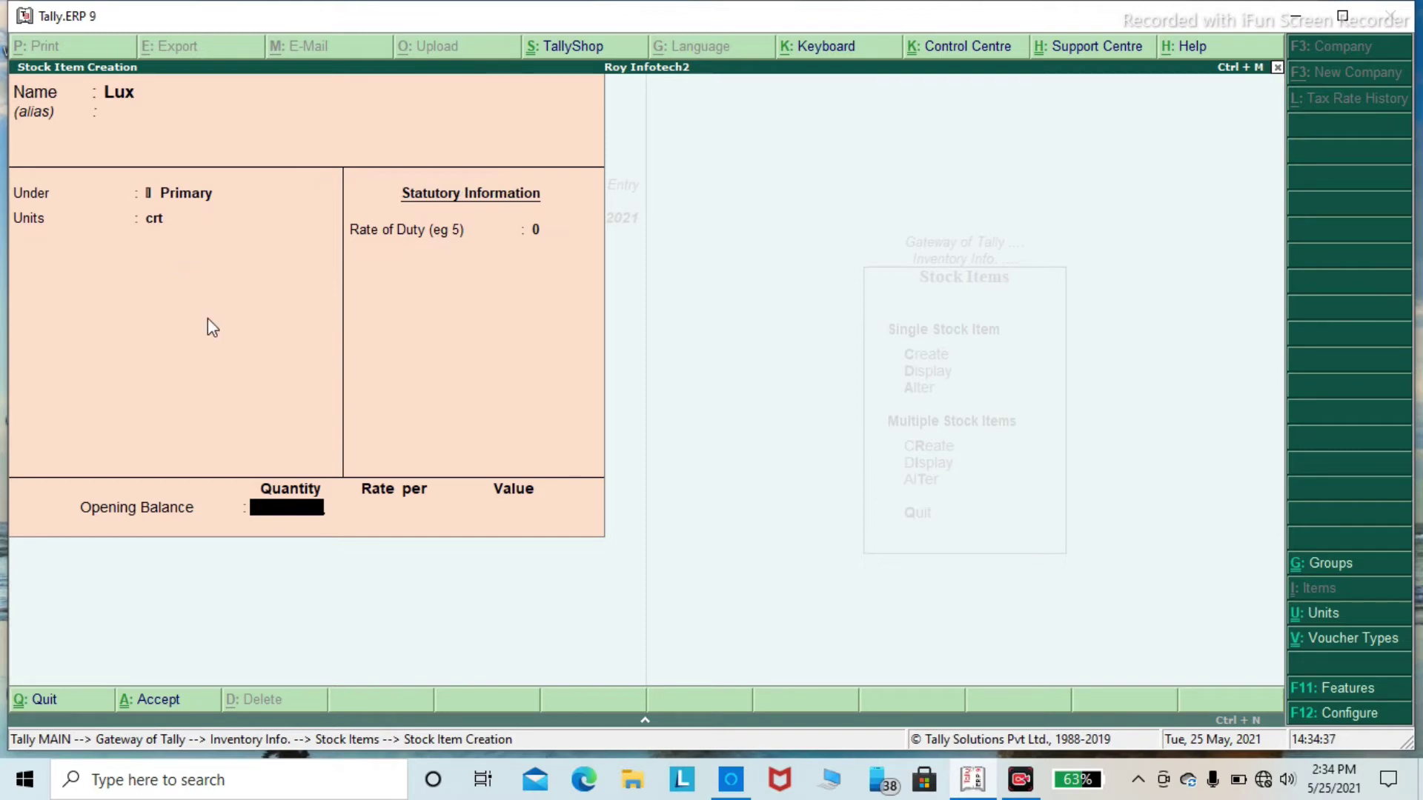
{"action": "key", "text": "Return"}
{"action": "key", "text": "y"}
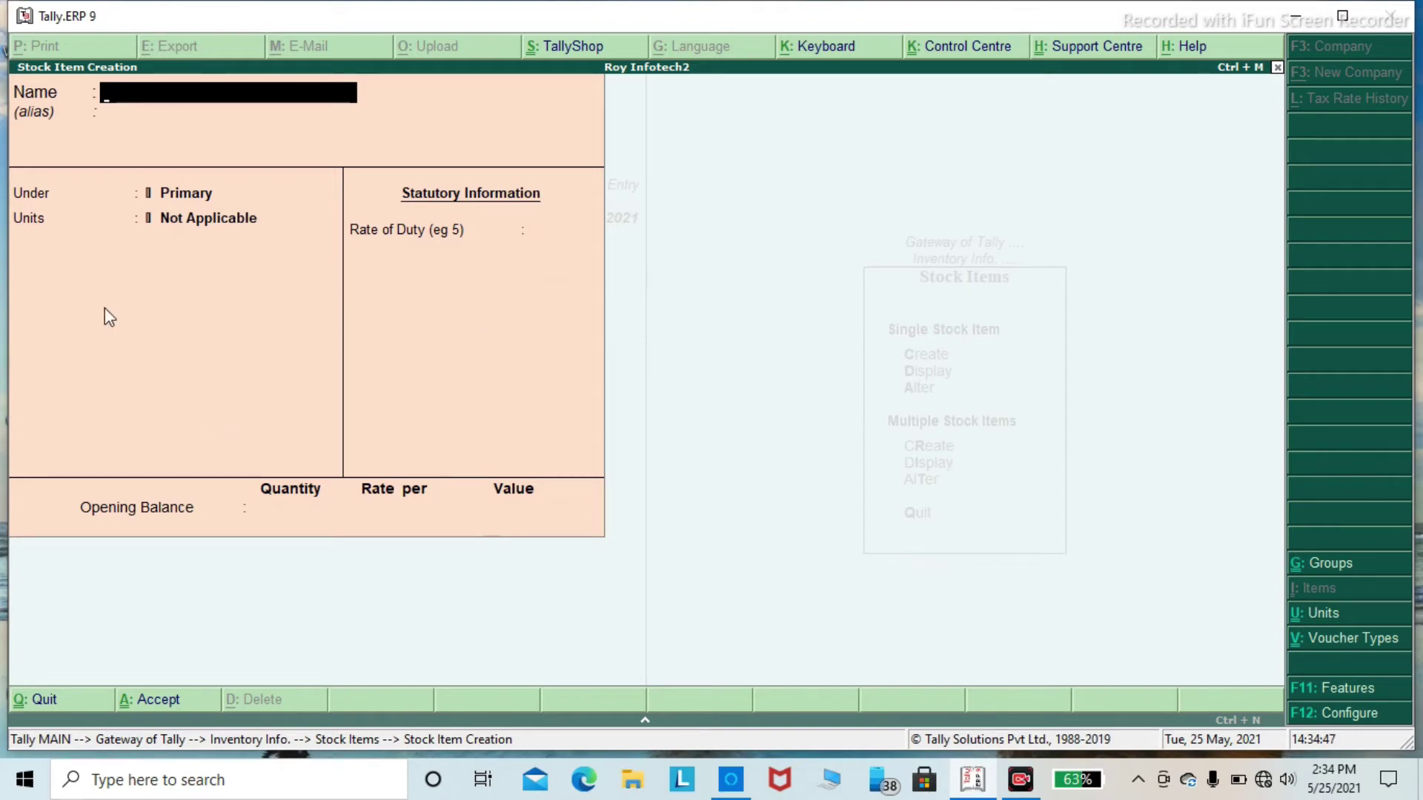
Step: Create the stock item Dove under Primary with unit crt and no opening balance, and return to the Gateway of Tally
{"action": "type", "text": "Dove"}
{"action": "key", "text": "Return"}
{"action": "key", "text": "Return"}
{"action": "key", "text": "Return"}
{"action": "key", "text": "Down"}
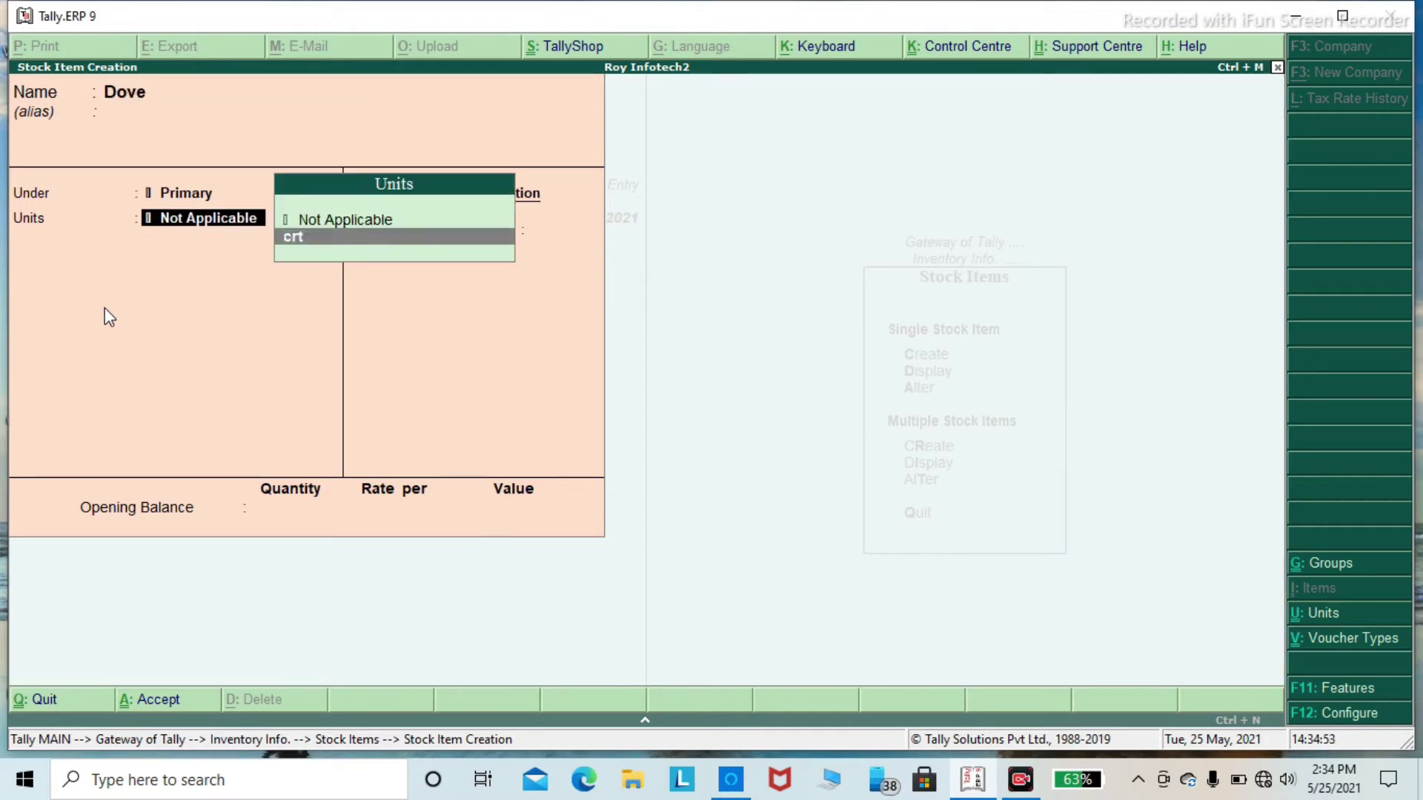
{"action": "key", "text": "Return"}
{"action": "key", "text": "Return"}
{"action": "key", "text": "Return"}
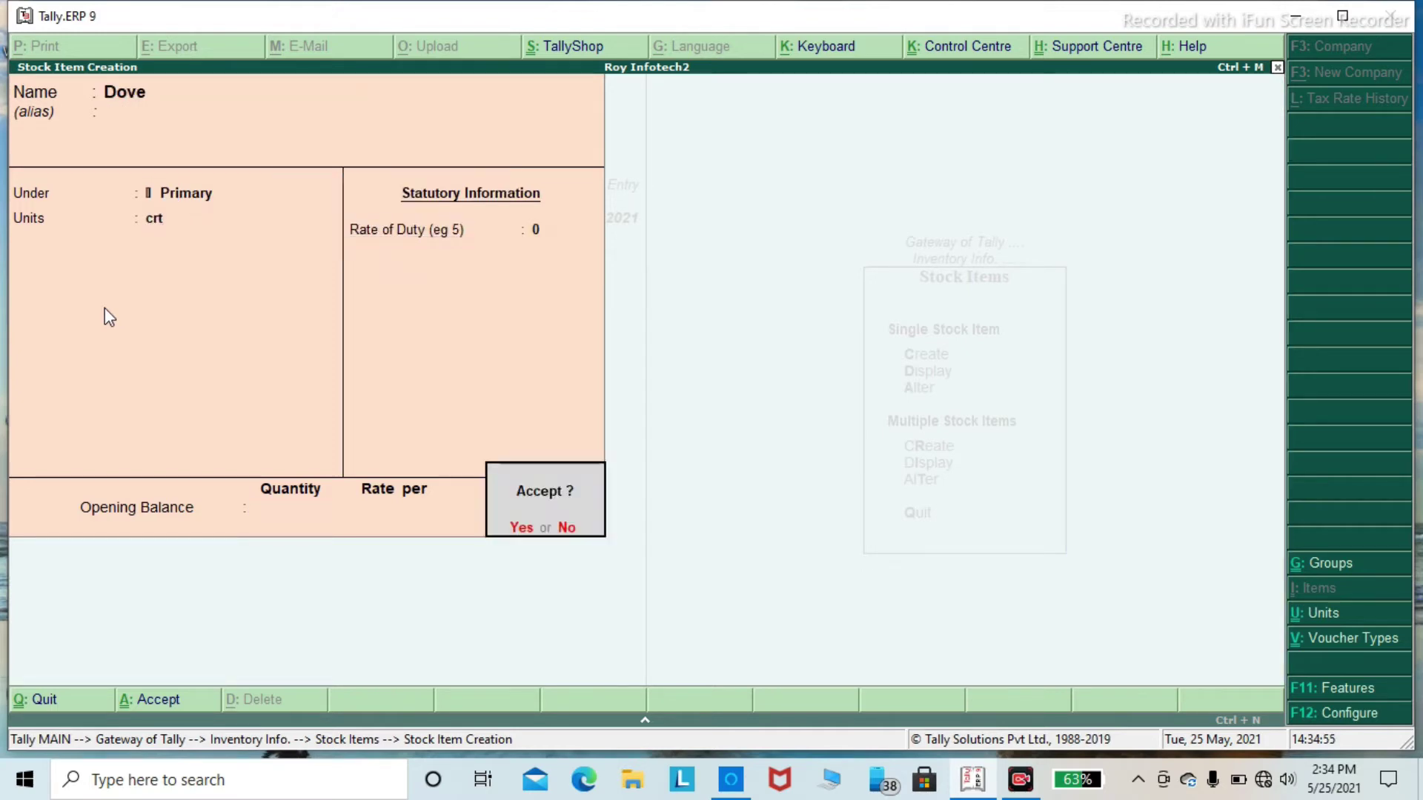
{"action": "key", "text": "Return"}
{"action": "key", "text": "Escape"}
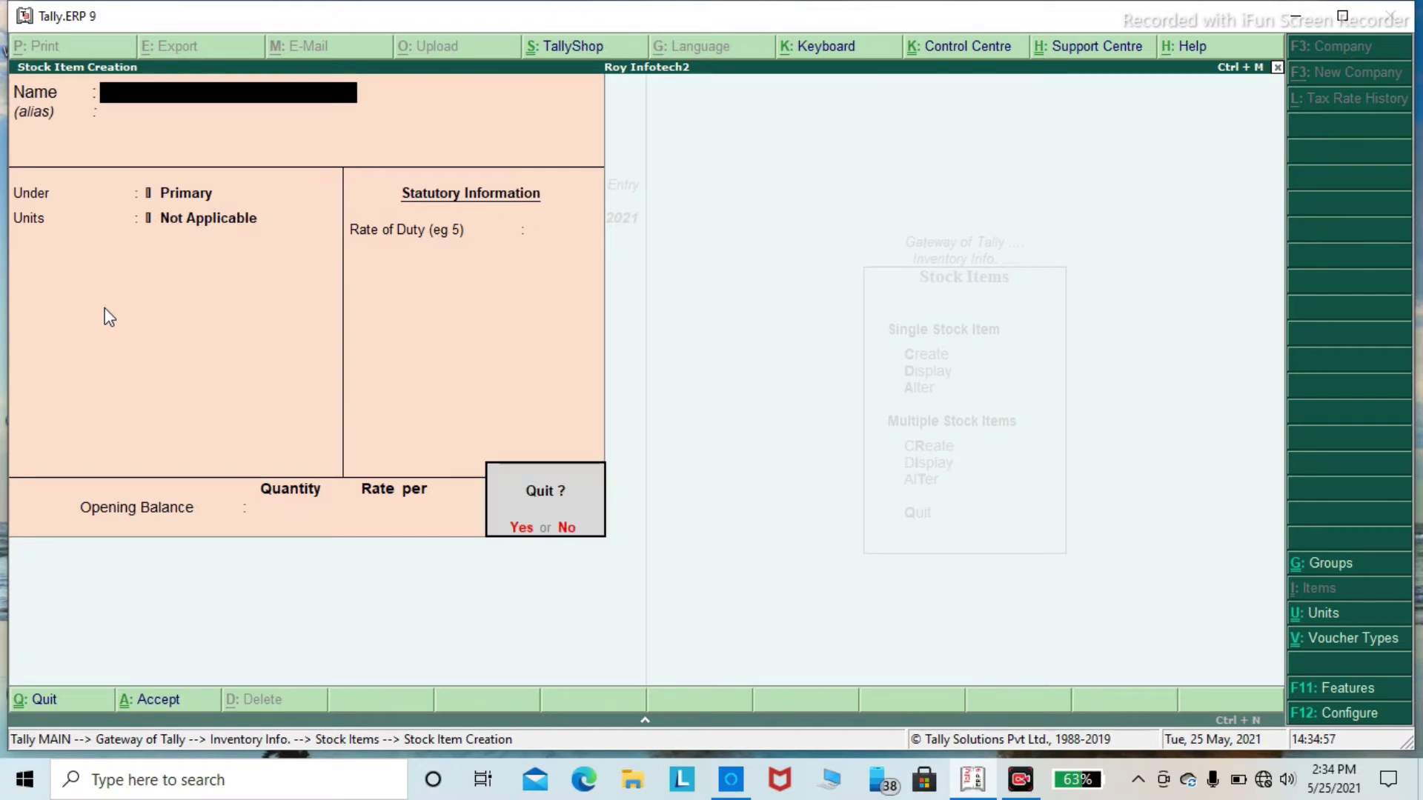
{"action": "key", "text": "Return"}
{"action": "key", "text": "Escape"}
{"action": "key", "text": "Escape"}
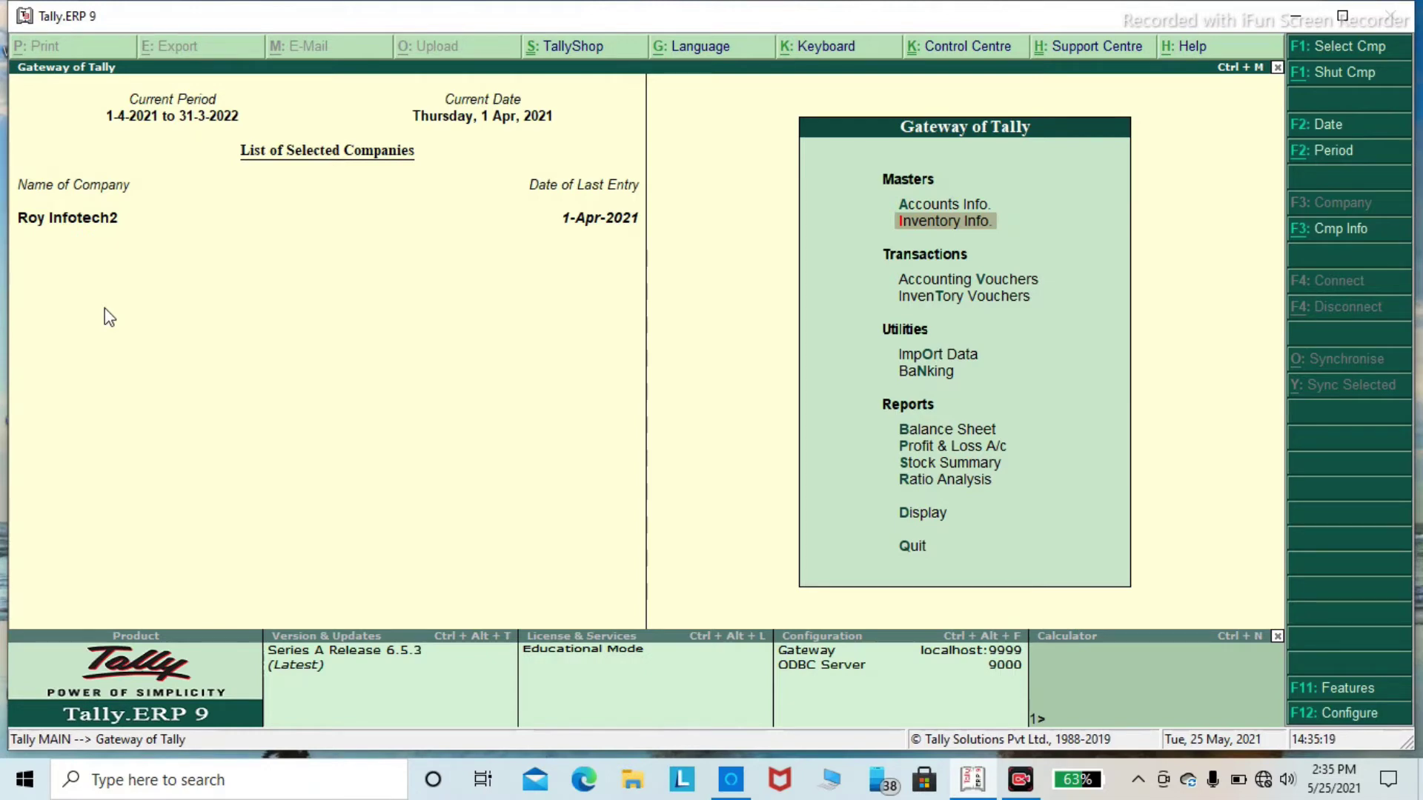
Step: Start a purchase voucher with supplier invoice number 6300 dated 1-Apr-2021
{"action": "key", "text": "Down"}
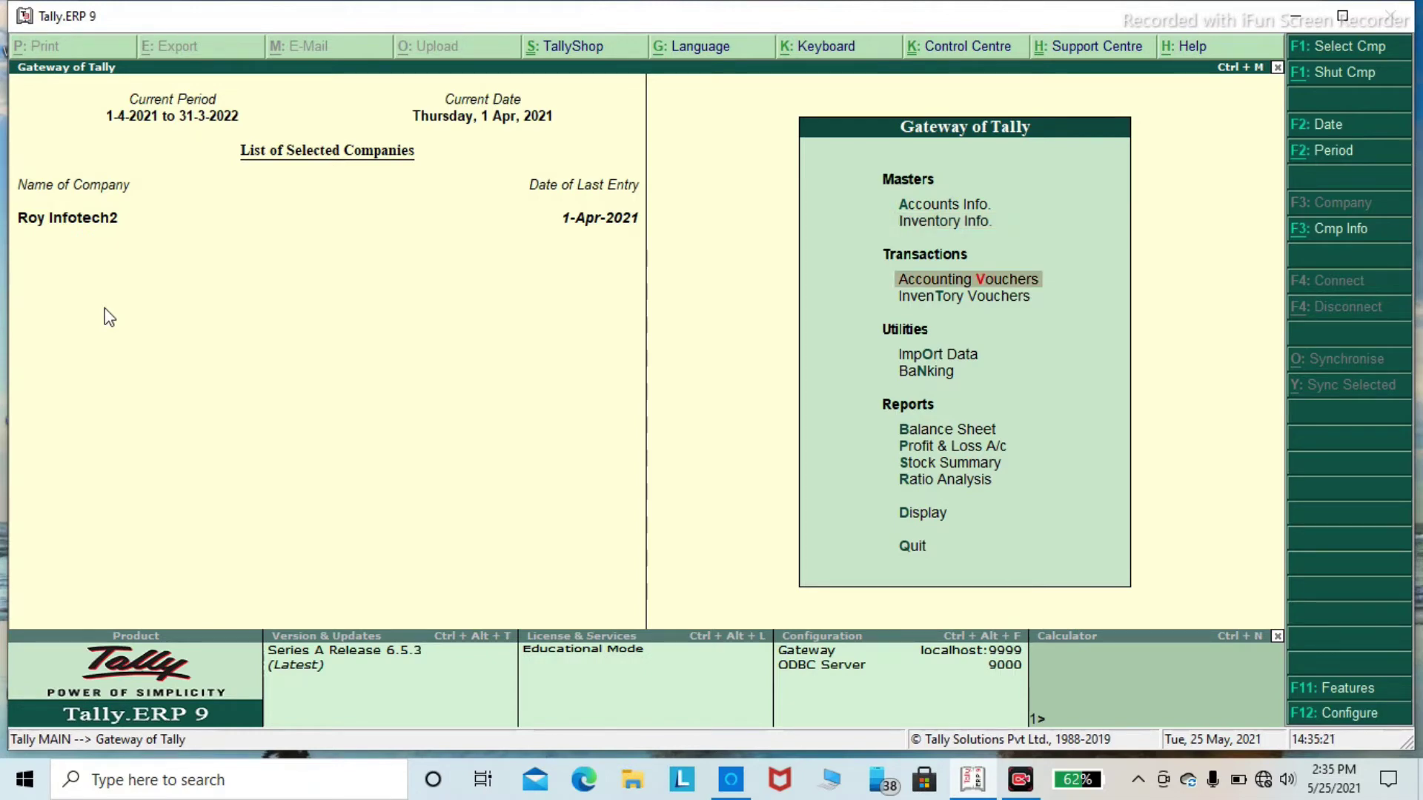
{"action": "key", "text": "Return"}
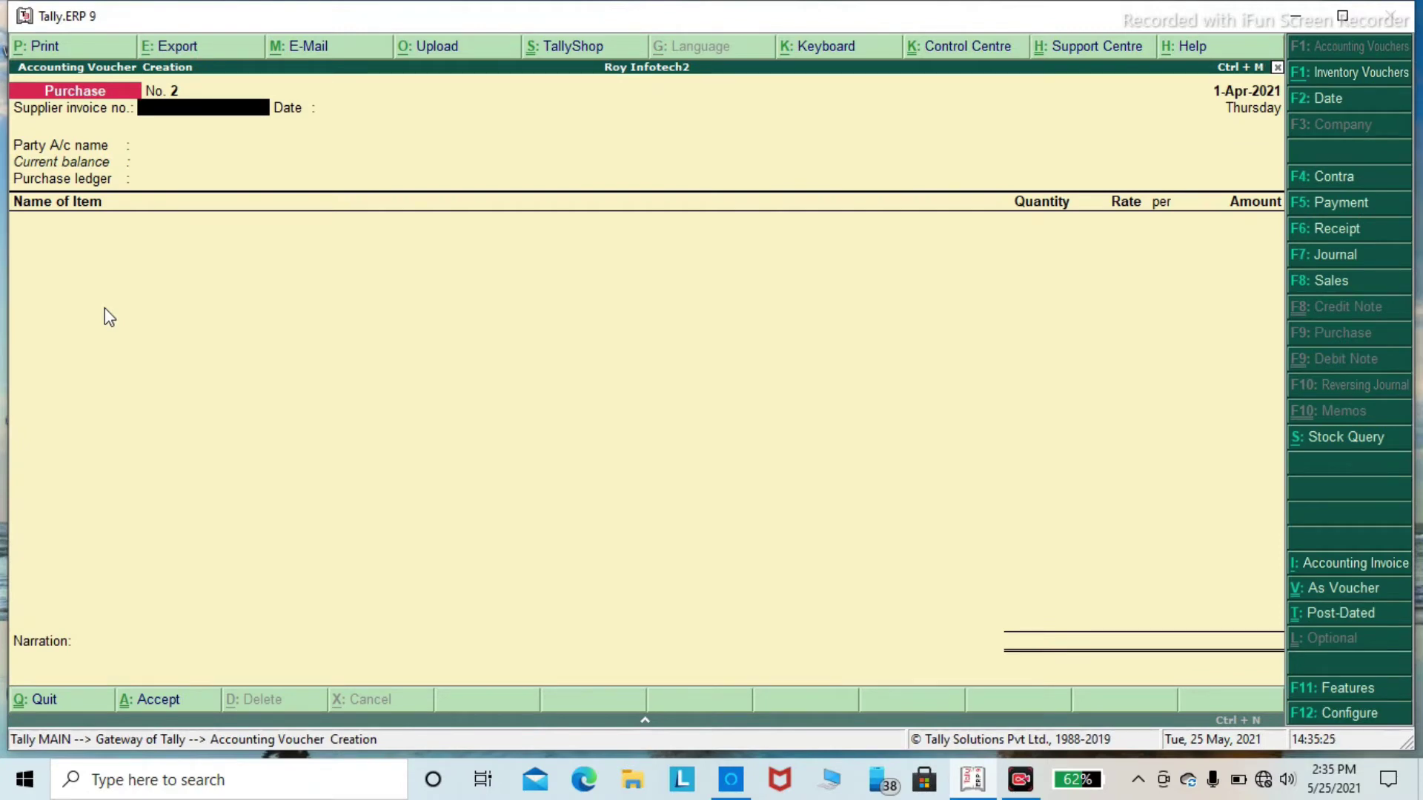
{"action": "type", "text": "6300"}
{"action": "key", "text": "Return"}
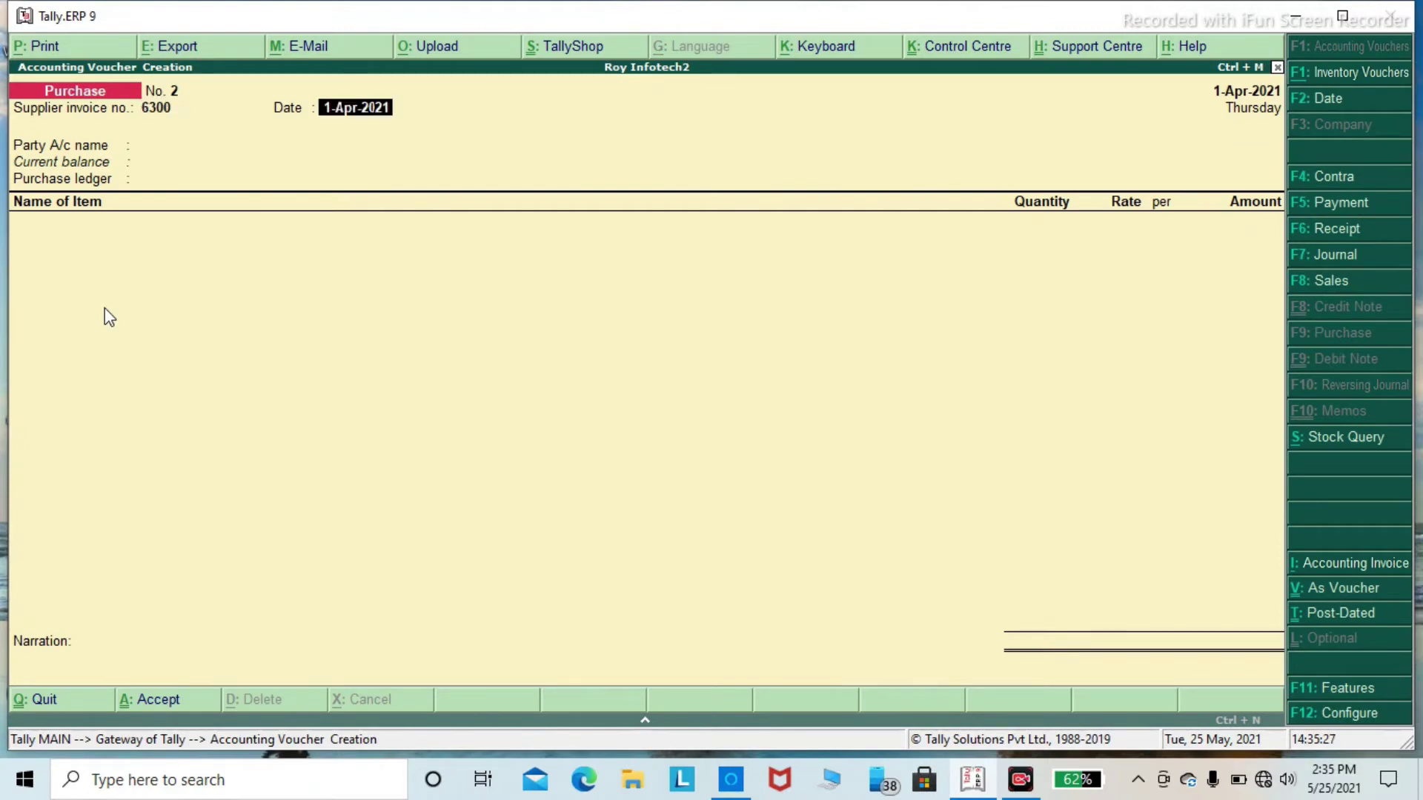
{"action": "key", "text": "Return"}
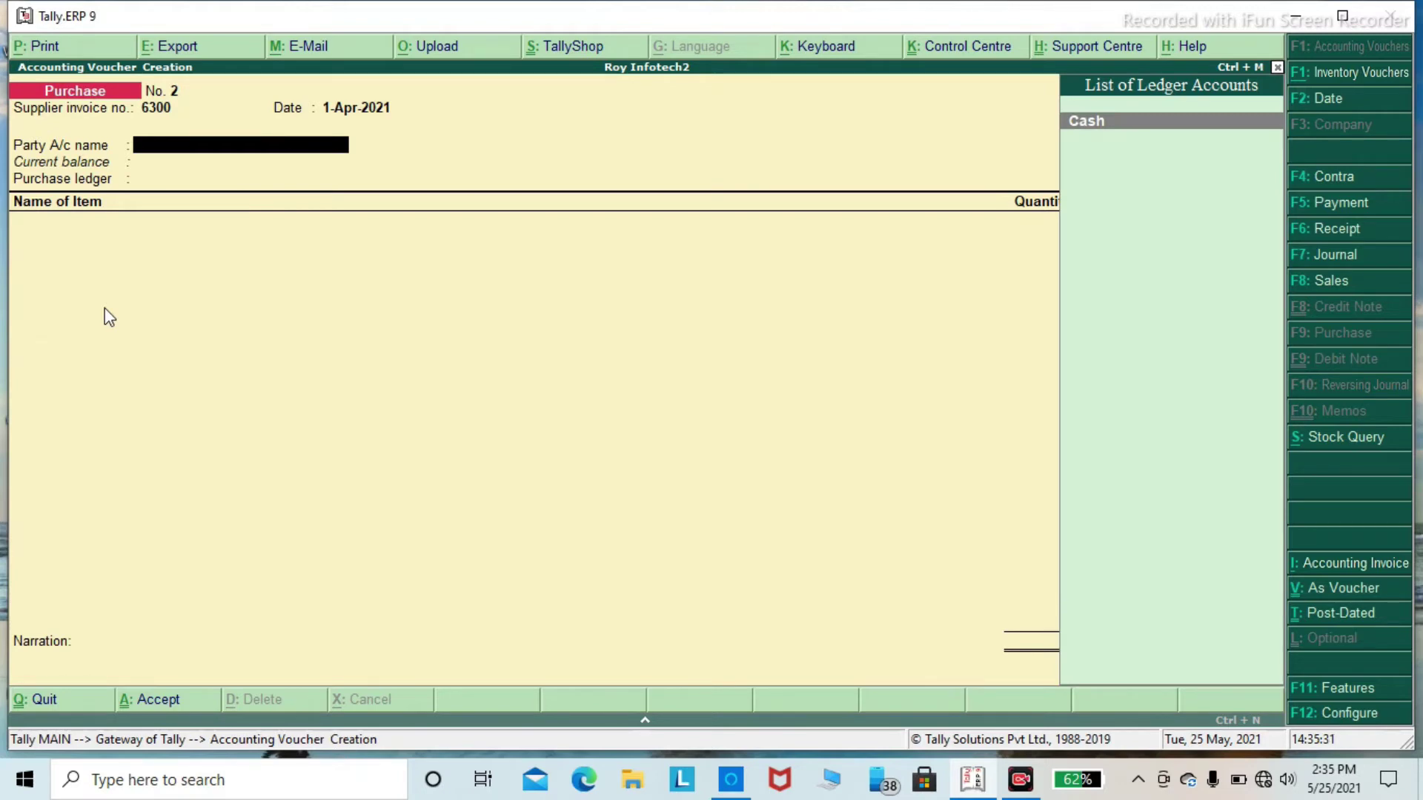
Step: Set the voucher's party account to Cash with the default supplier details and the purchase ledger to Purchase
{"action": "key", "text": "Return"}
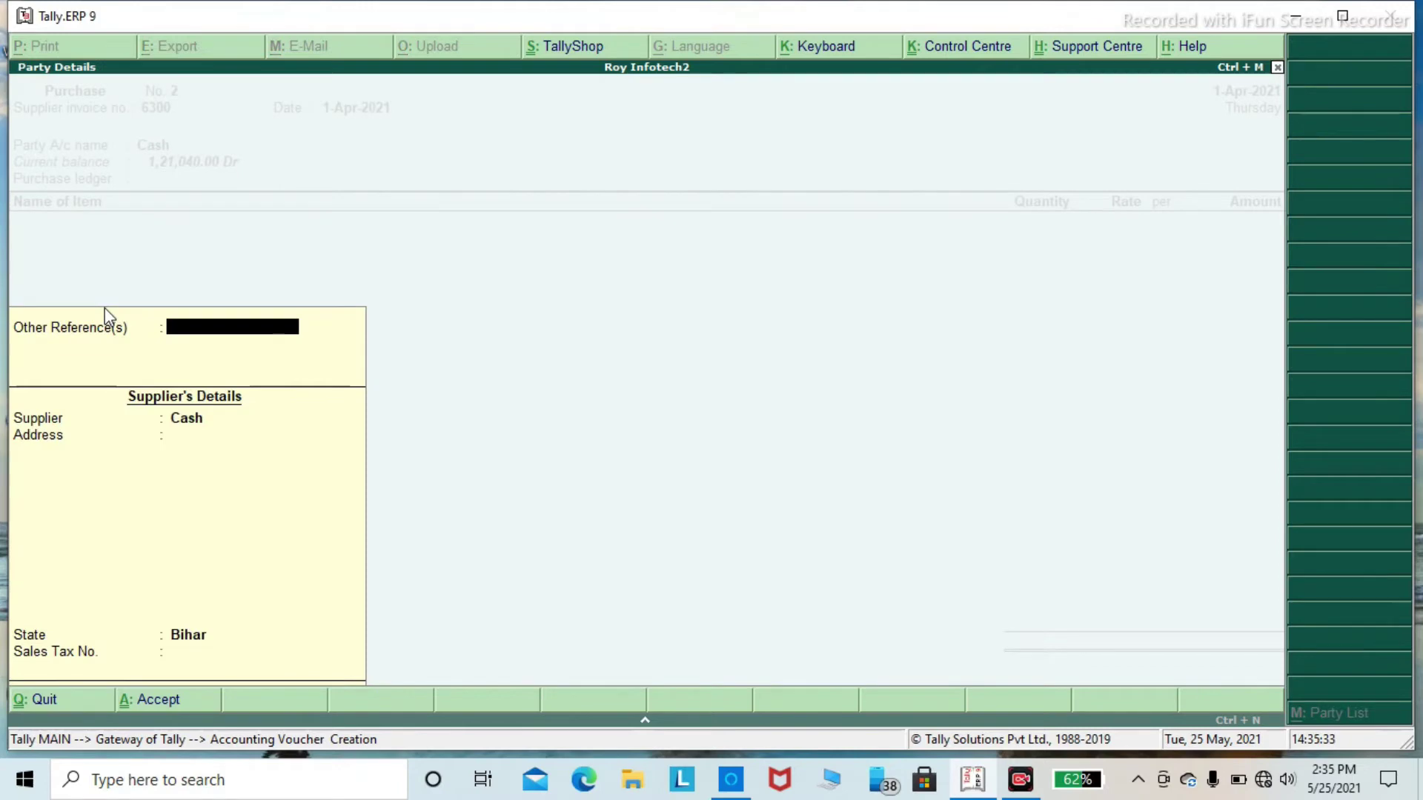
{"action": "key", "text": "Return"}
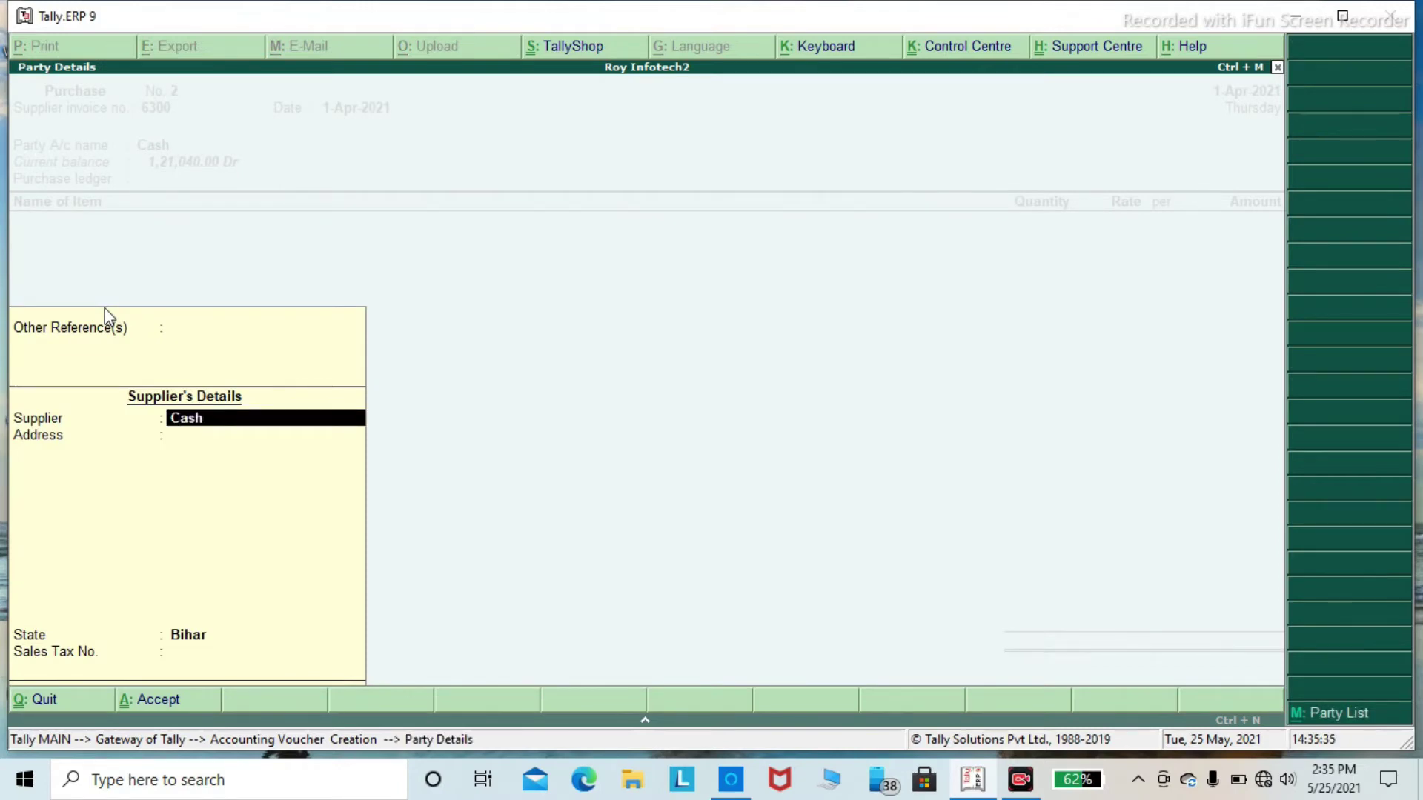
{"action": "key", "text": "Return"}
{"action": "key", "text": "Return"}
{"action": "key", "text": "Return"}
{"action": "key", "text": "Return"}
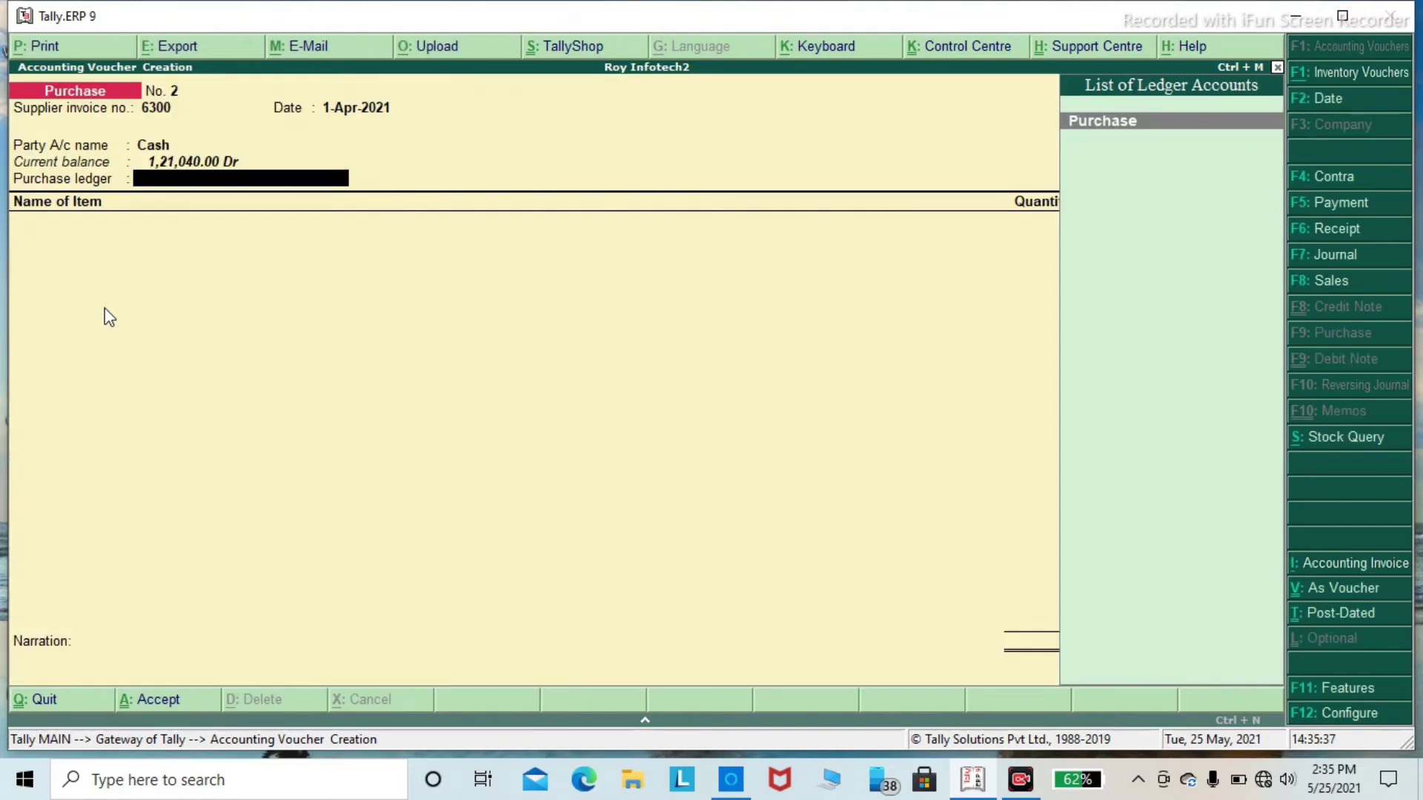
{"action": "key", "text": "Return"}
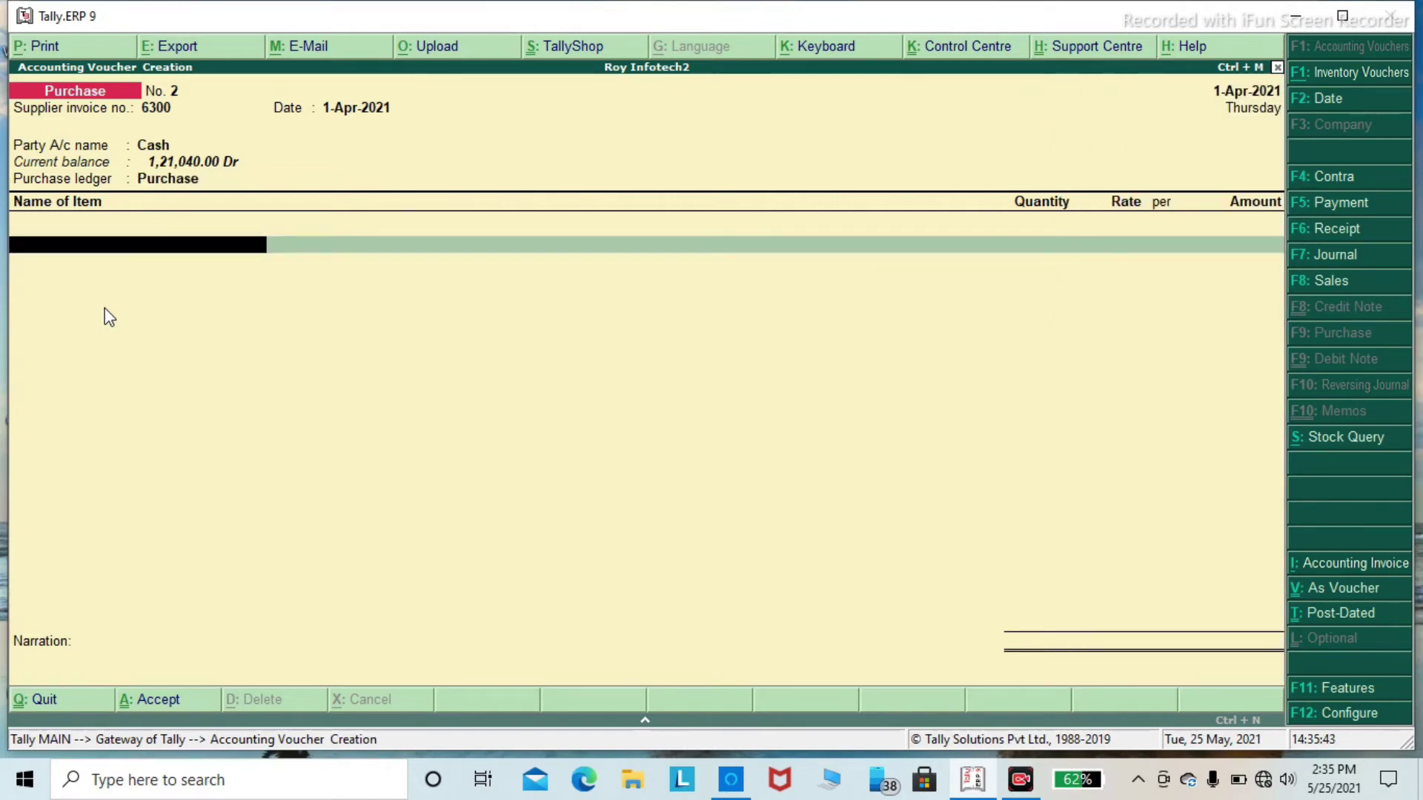
Step: Add the item Lux to the purchase voucher with quantity 20 crt at a rate of 600 per crt
{"action": "type", "text": "L"}
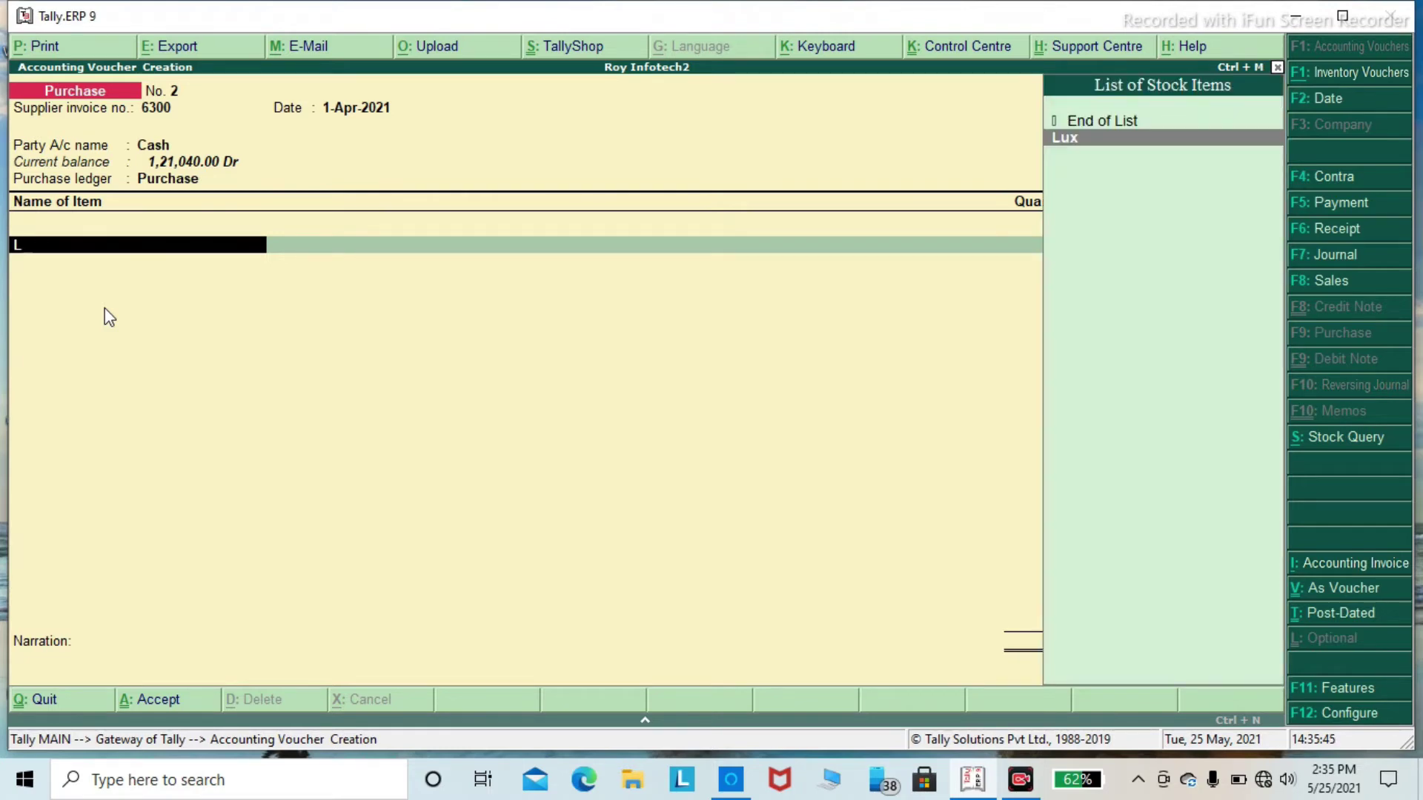
{"action": "key", "text": "Return"}
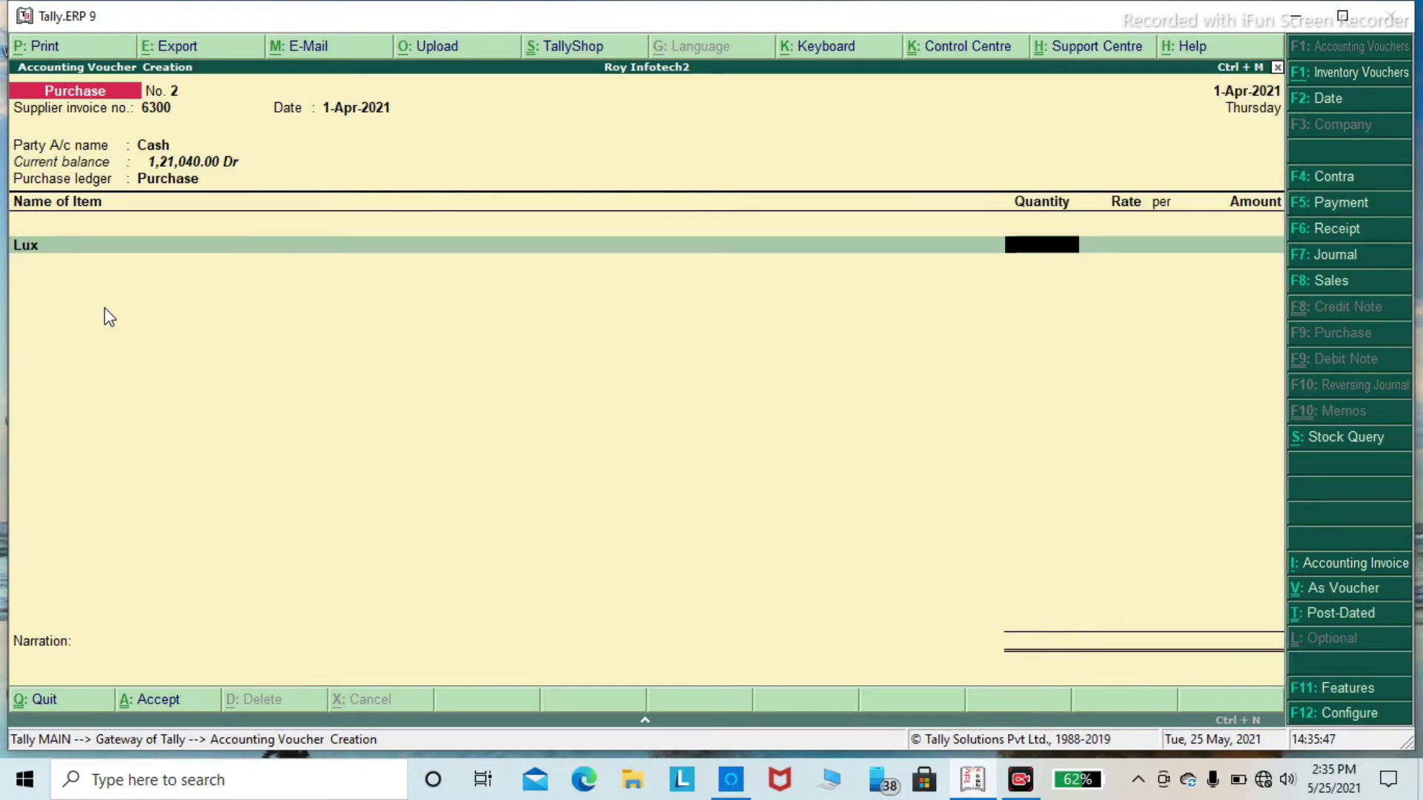
{"action": "type", "text": "20"}
{"action": "key", "text": "Return"}
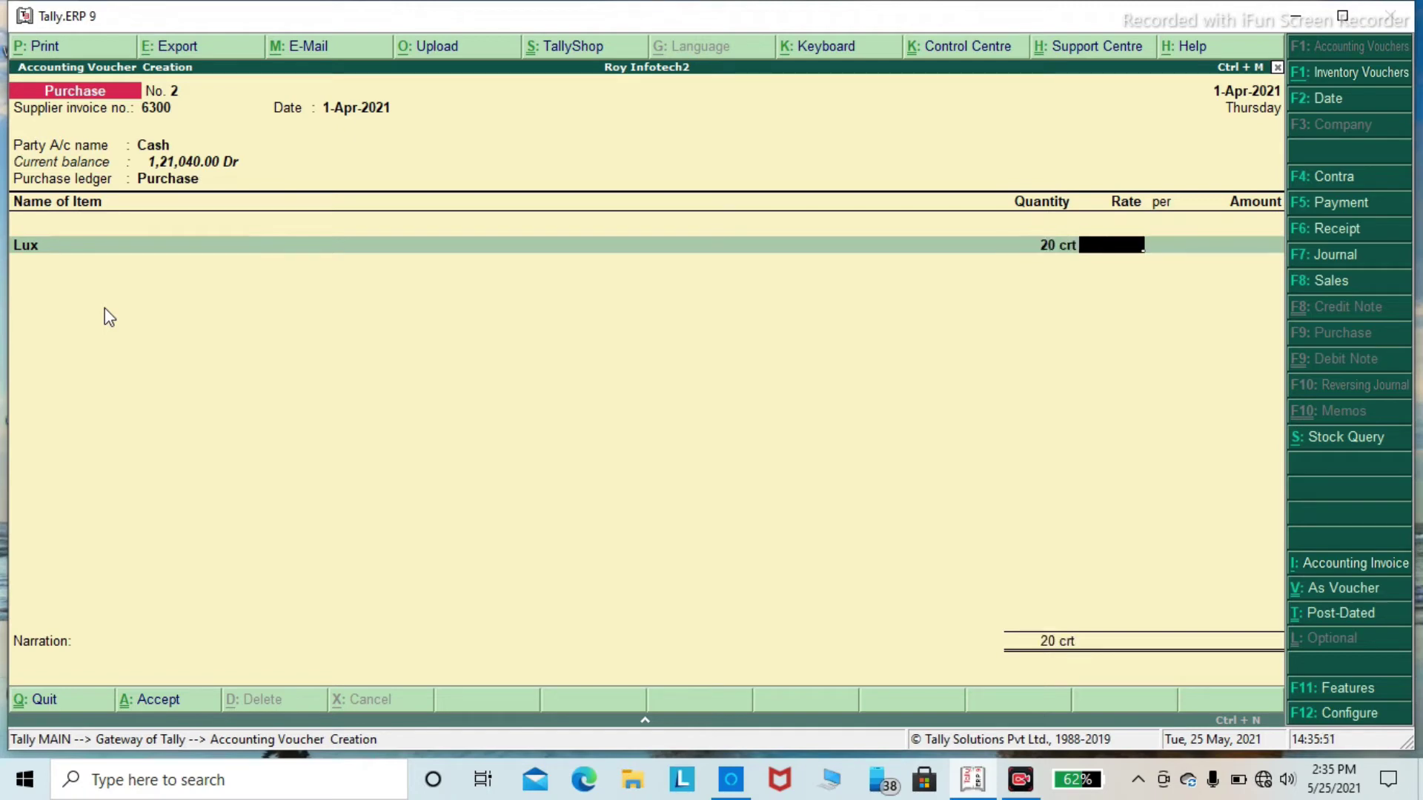
{"action": "type", "text": "600"}
{"action": "key", "text": "Return"}
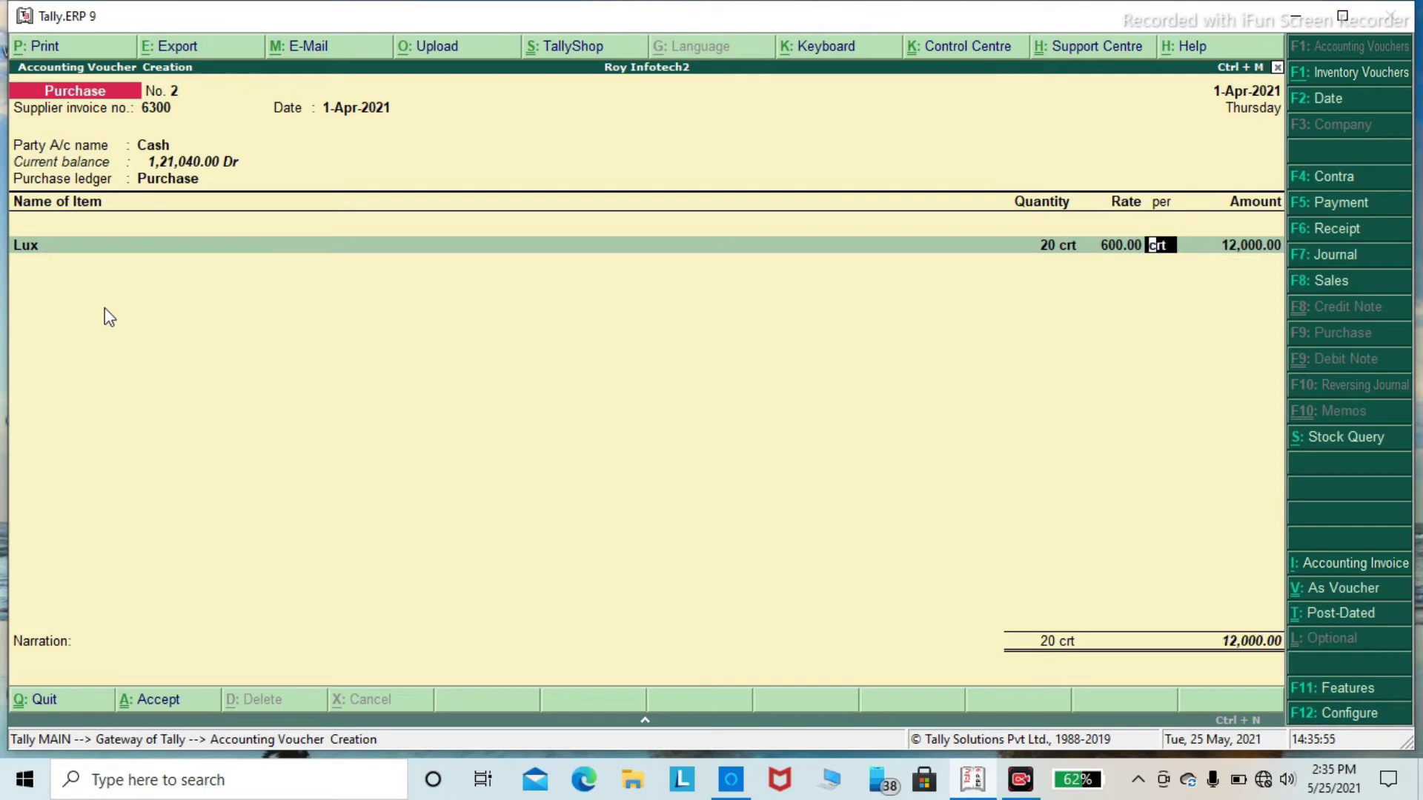
{"action": "key", "text": "Return"}
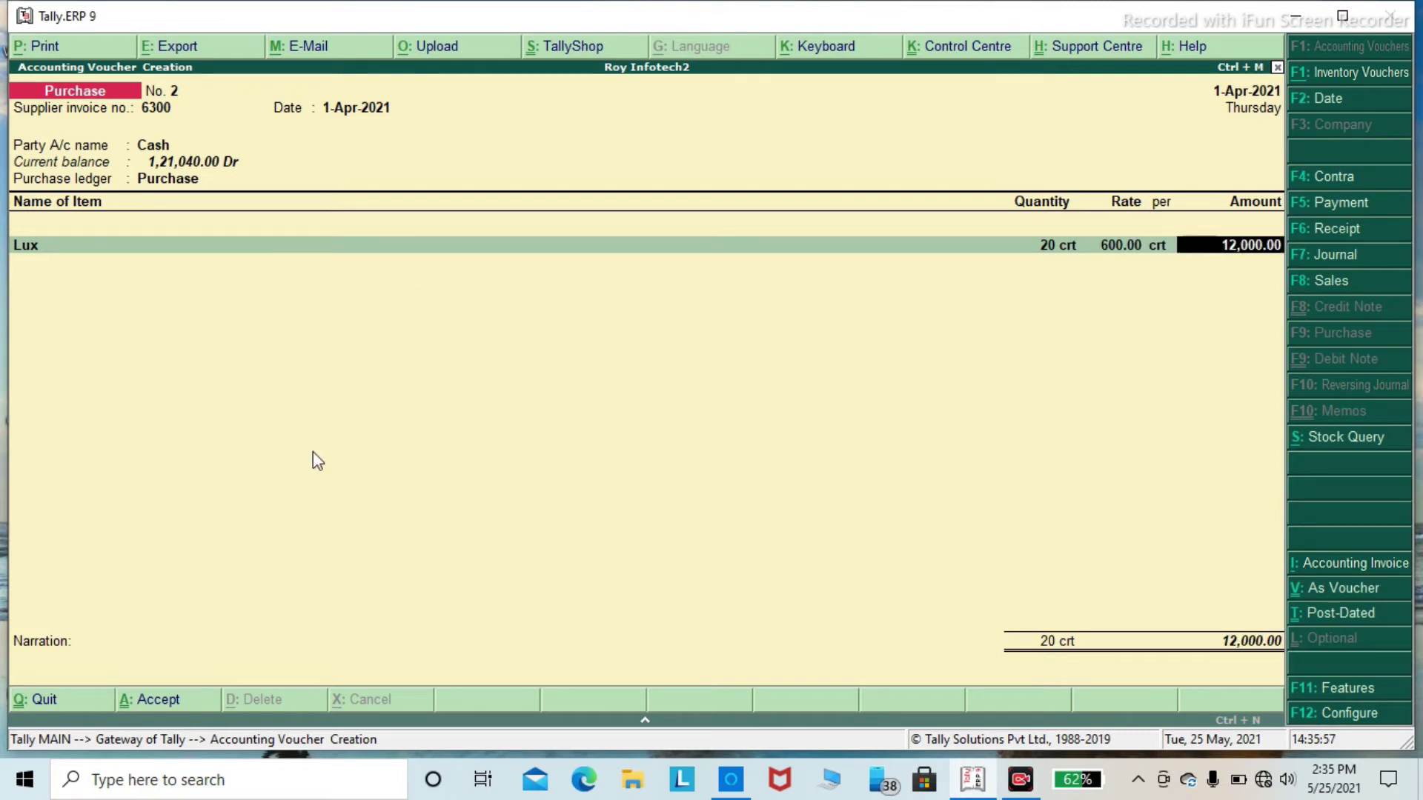
{"action": "key", "text": "Return"}
Step: Add the item Dove to the purchase voucher with quantity 15 crt at a rate of 700 per crt
{"action": "type", "text": "D"}
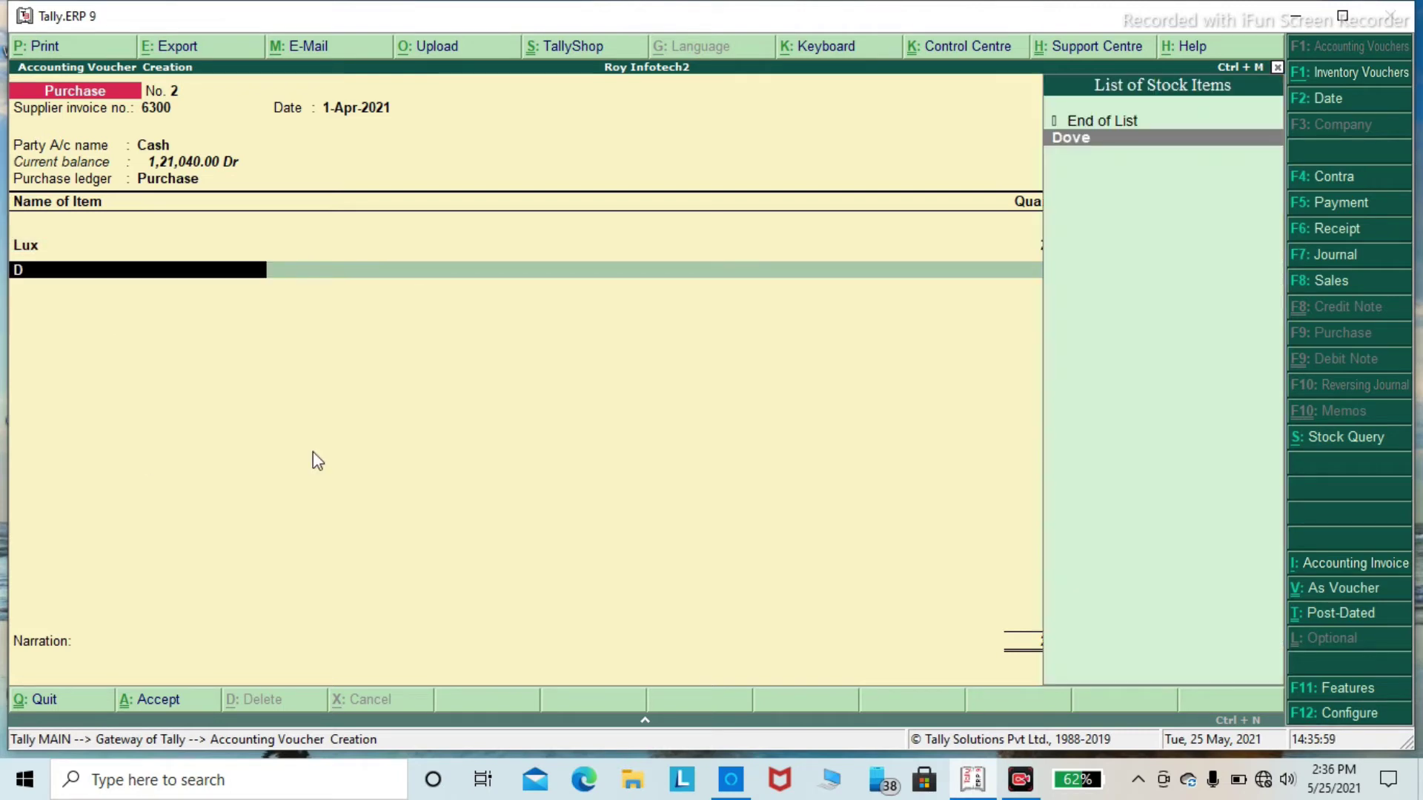
{"action": "key", "text": "Return"}
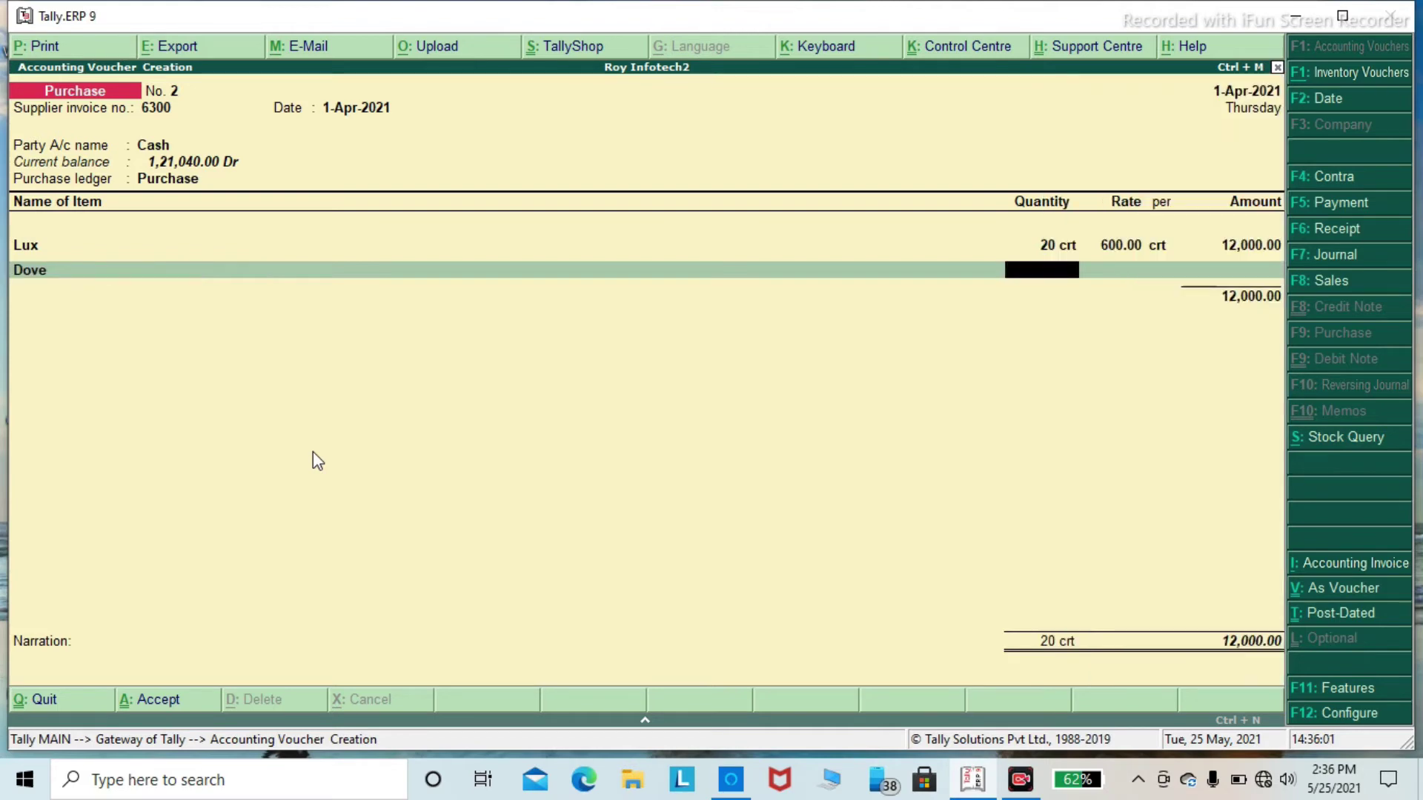
{"action": "type", "text": "15"}
{"action": "key", "text": "Return"}
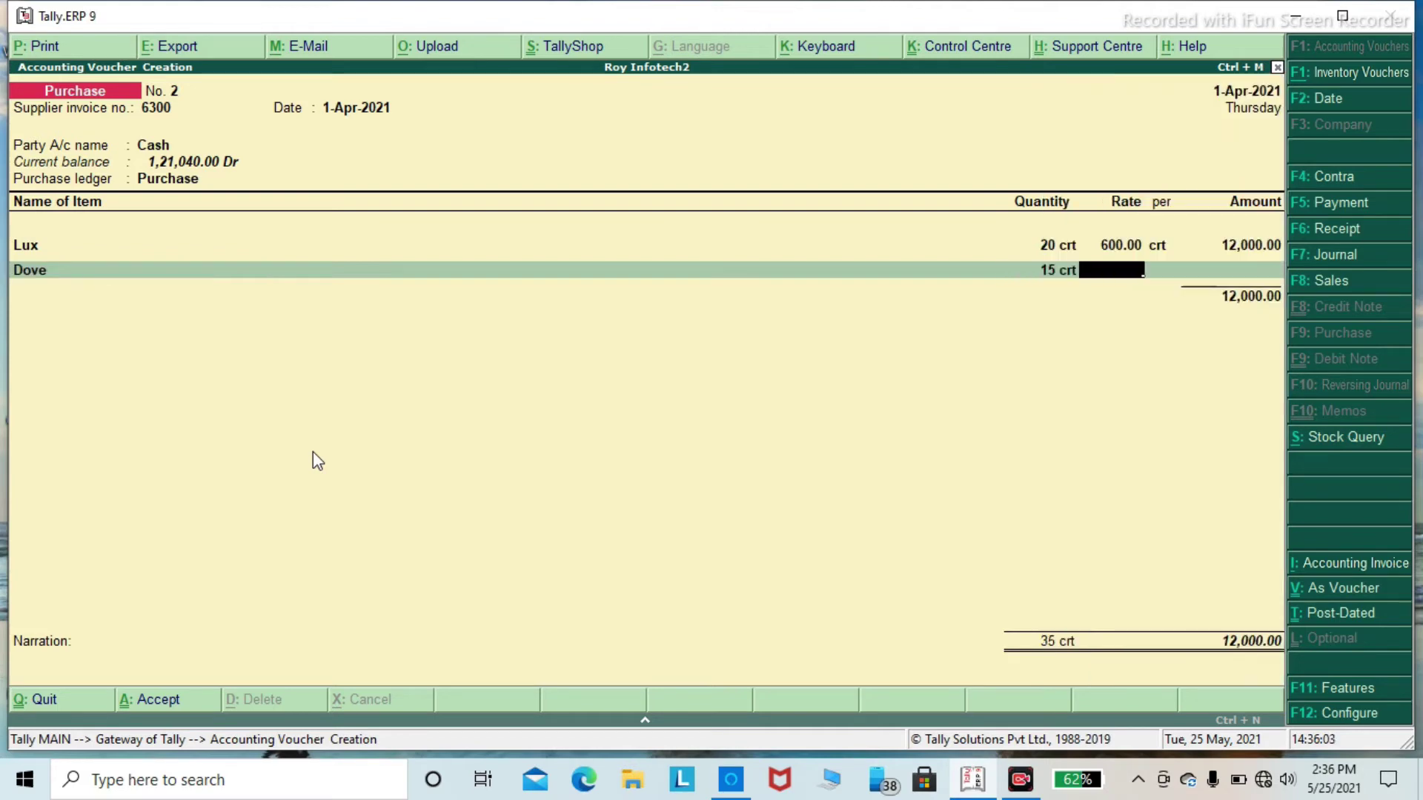
{"action": "type", "text": "700"}
{"action": "key", "text": "Return"}
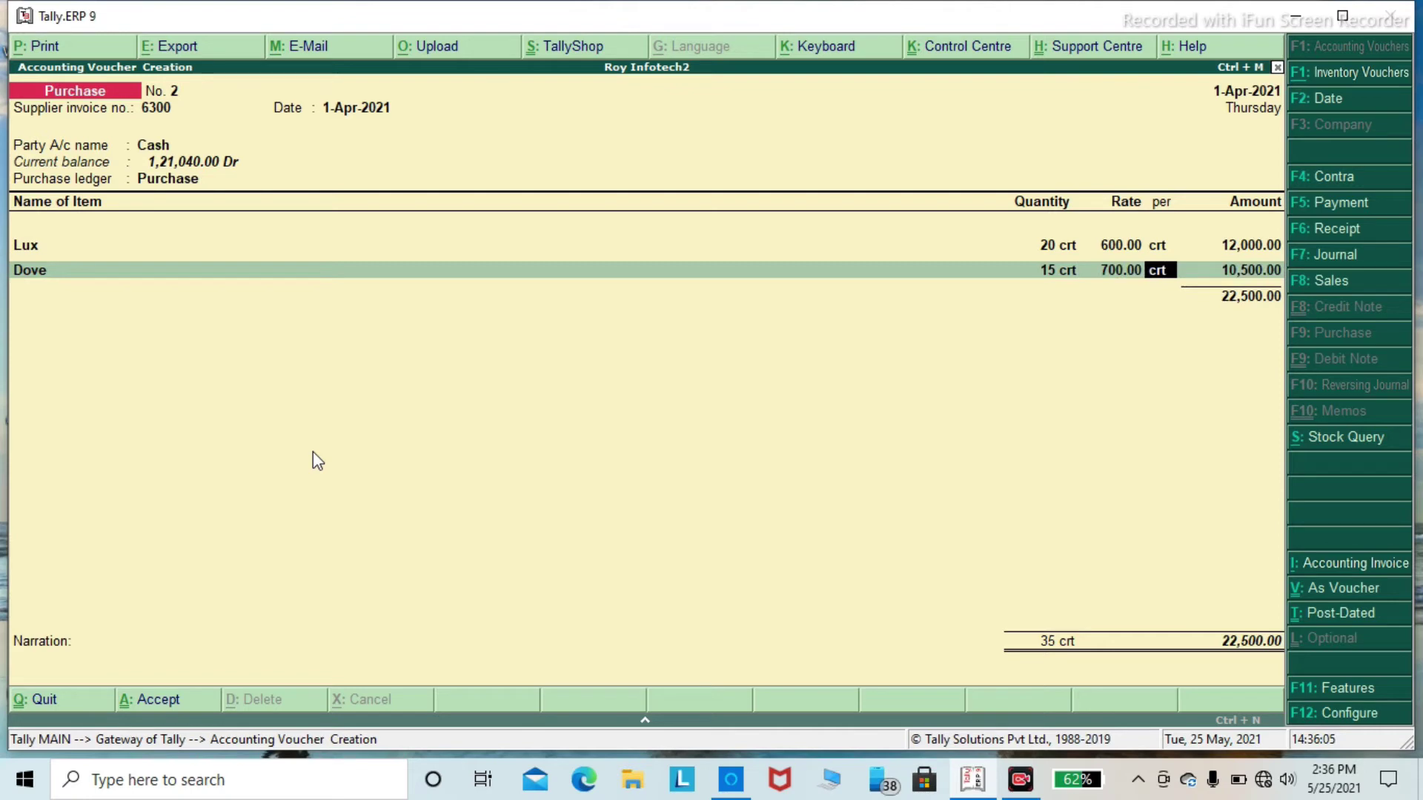
{"action": "key", "text": "Return"}
{"action": "key", "text": "Return"}
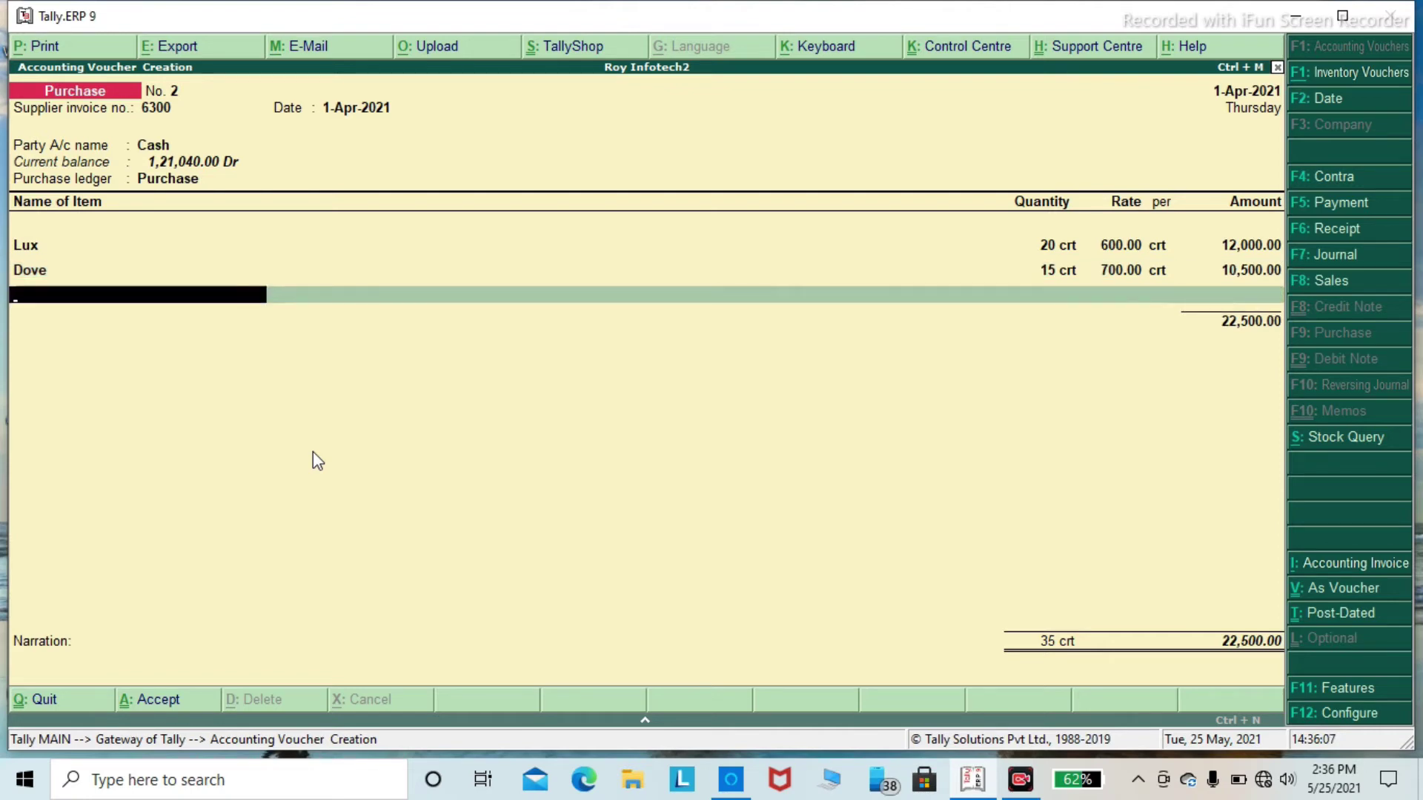
Step: Finish the item list, save the purchase voucher without narration, and return to the Gateway of Tally
{"action": "key", "text": "Return"}
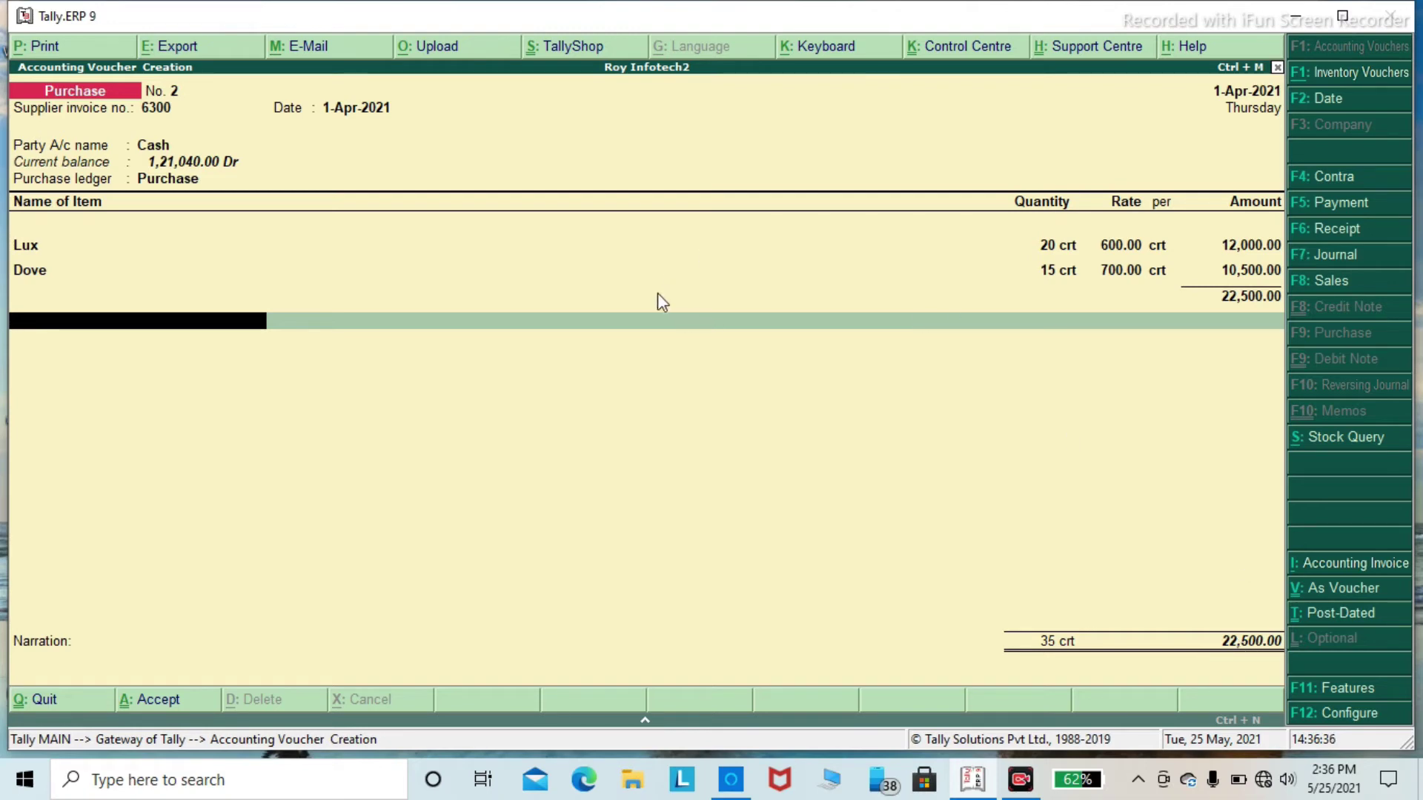
{"action": "key", "text": "Return"}
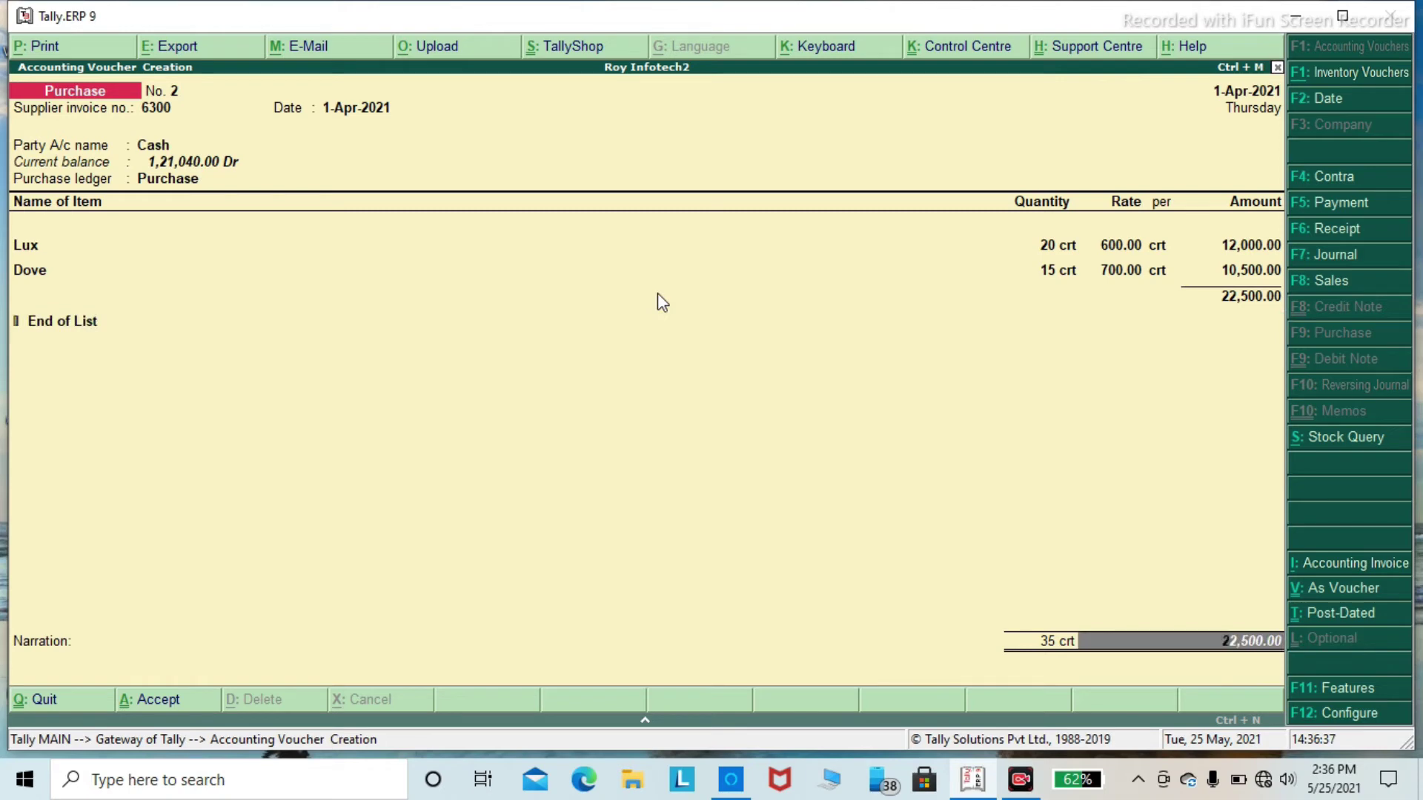
{"action": "key", "text": "Return"}
{"action": "key", "text": "Return"}
{"action": "key", "text": "y"}
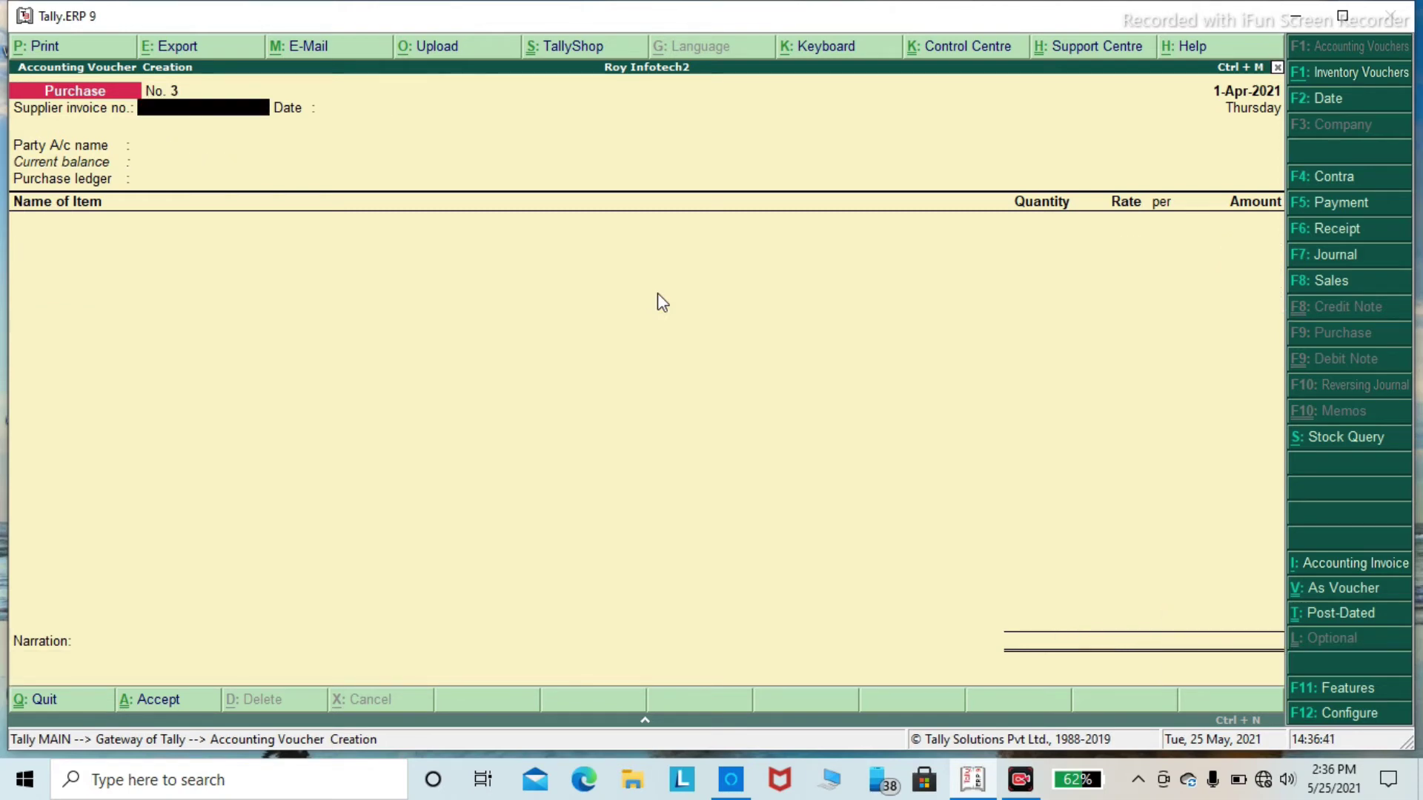
{"action": "key", "text": "Escape"}
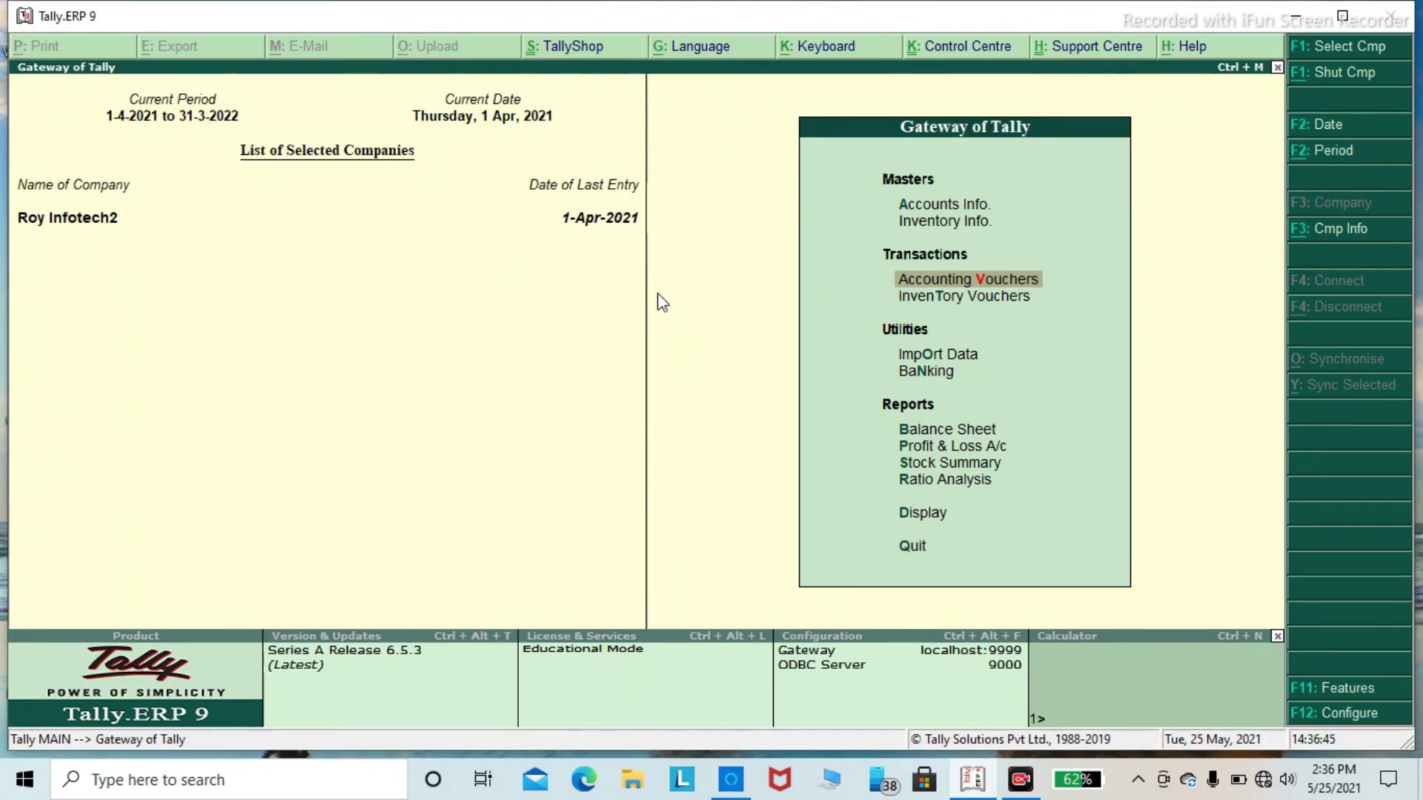
Step: Examine the closing quantities, rates and values of Dove and Lux in the Stock Summary, and return to the Gateway of Tally
{"action": "key", "text": "Down"}
{"action": "key", "text": "Down"}
{"action": "key", "text": "Down"}
{"action": "key", "text": "Down"}
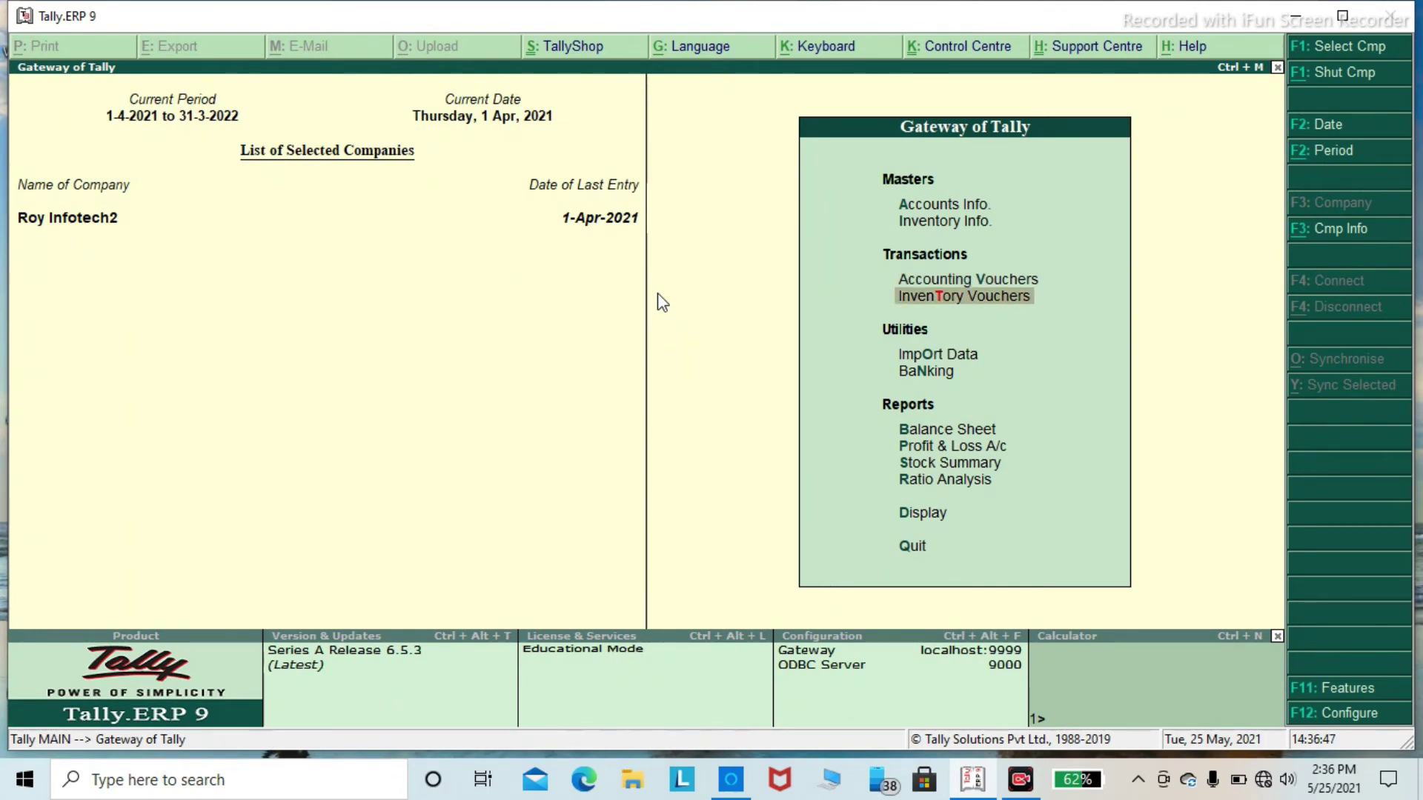
{"action": "key", "text": "Down"}
{"action": "key", "text": "Down"}
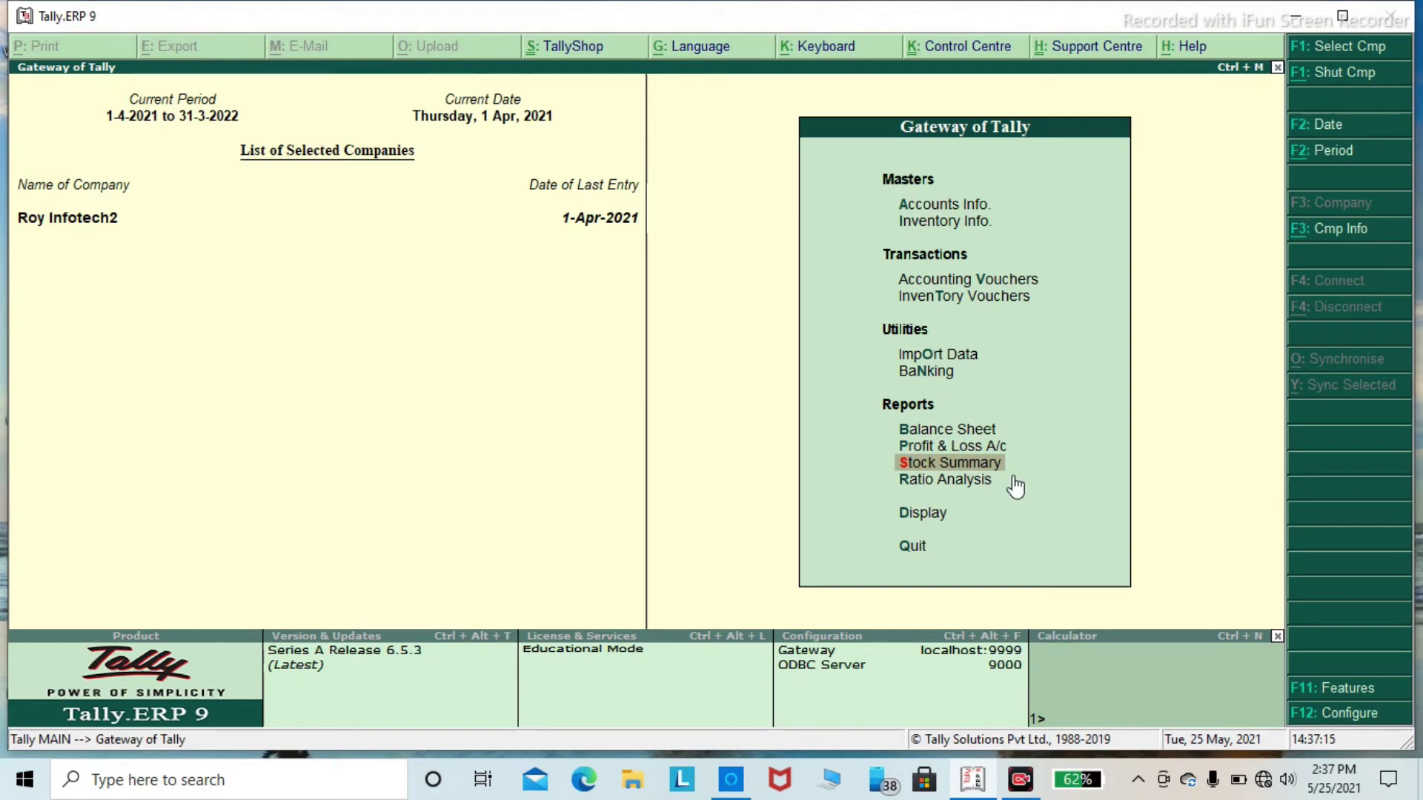
{"action": "key", "text": "Return"}
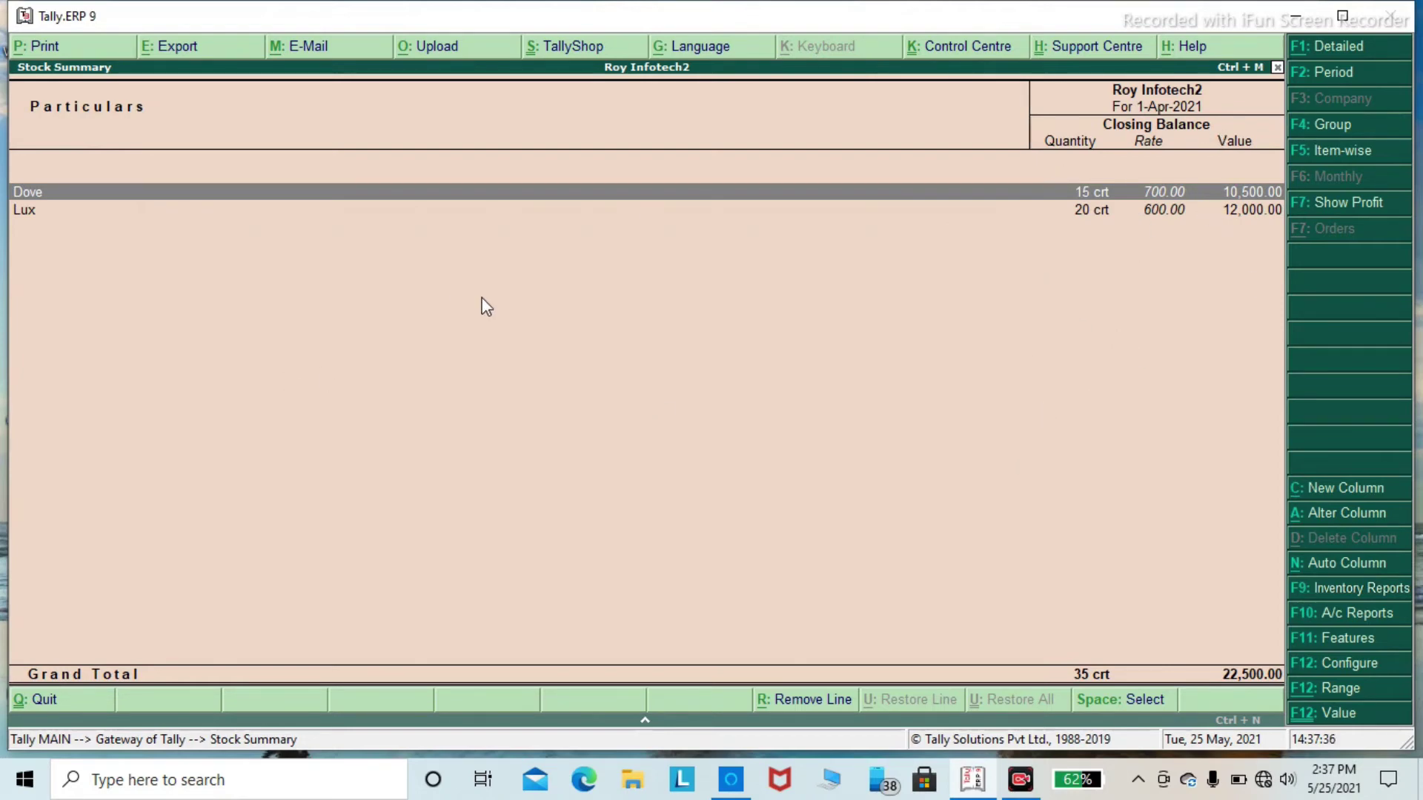
{"action": "key", "text": "Escape"}
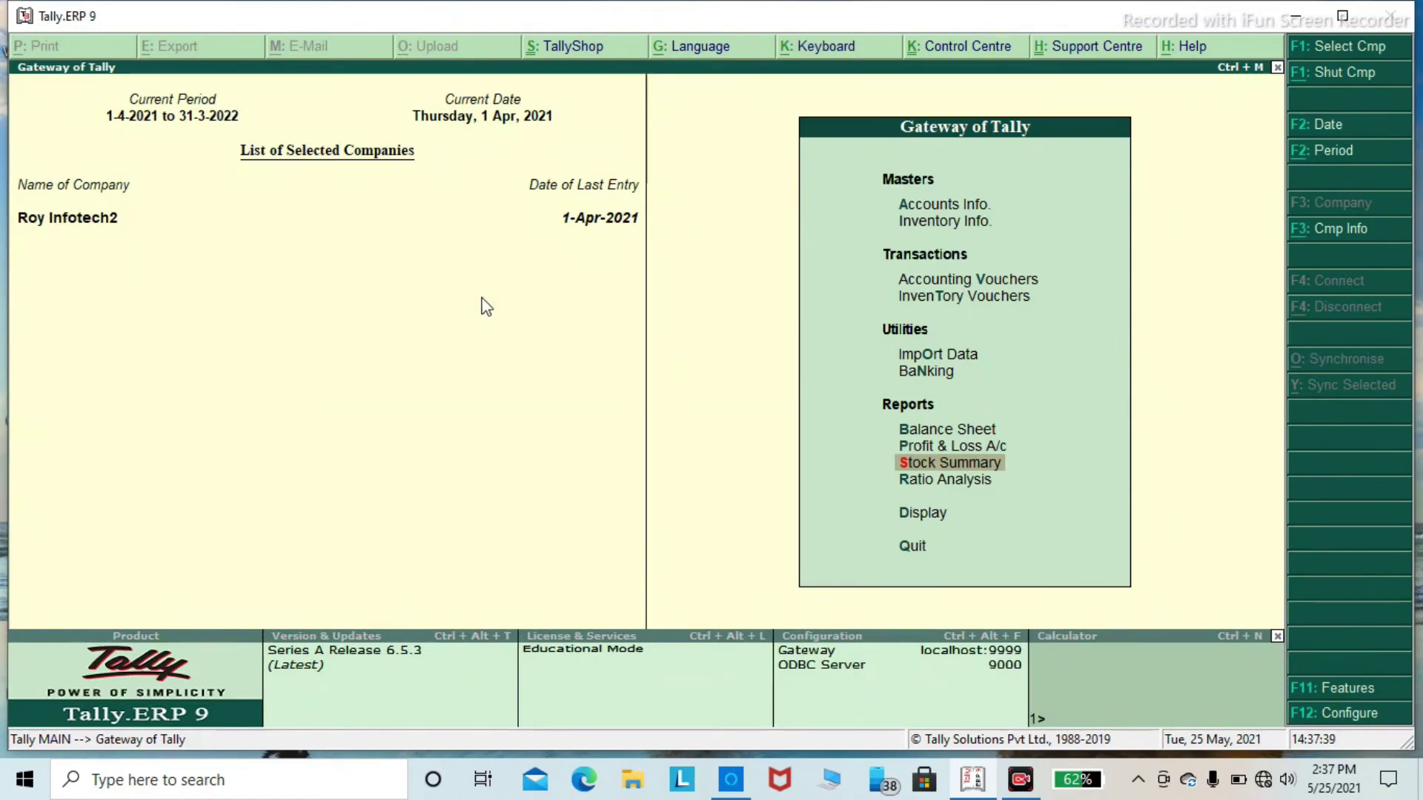
{"action": "key", "text": "Up"}
{"action": "key", "text": "Up"}
{"action": "key", "text": "Up"}
{"action": "key", "text": "Up"}
{"action": "key", "text": "Up"}
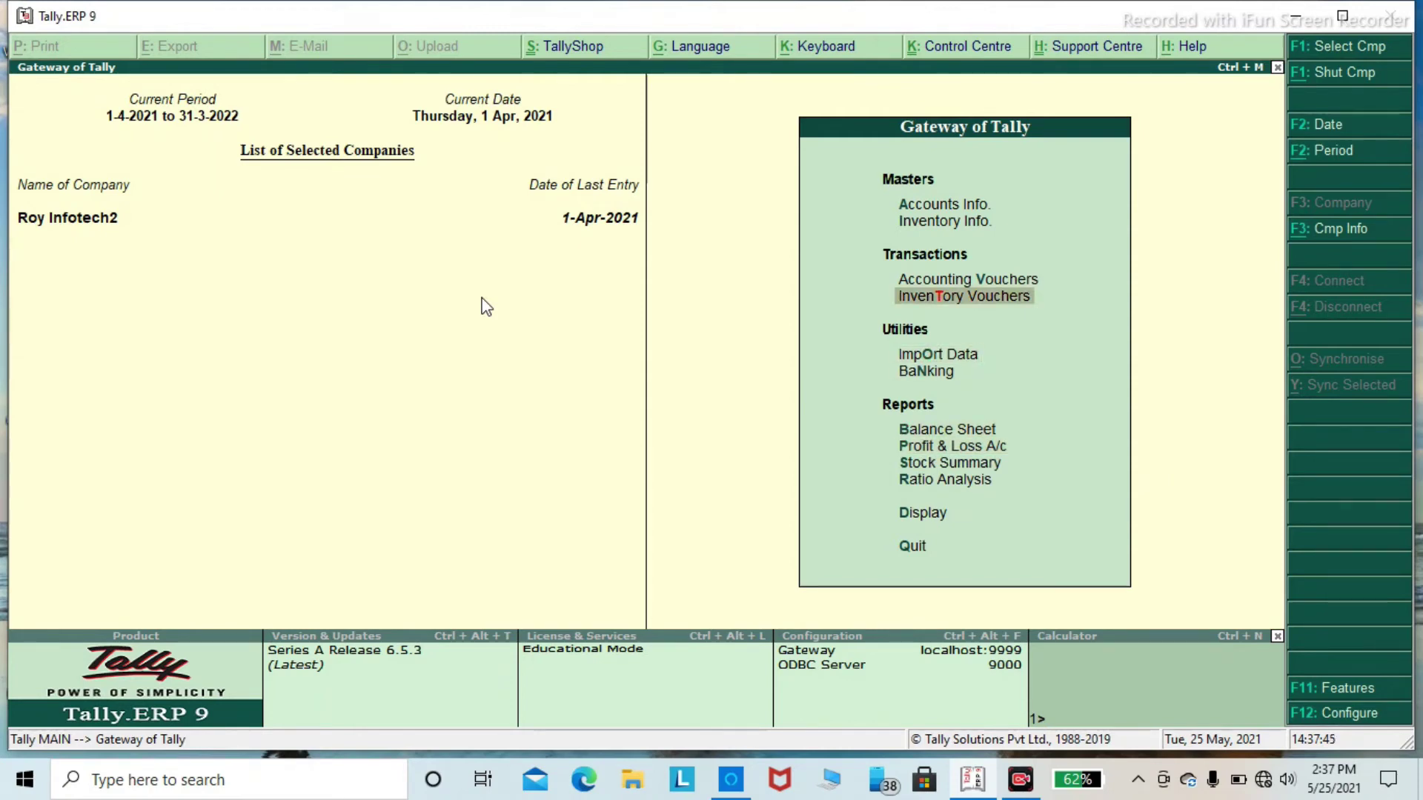
{"action": "key", "text": "Return"}
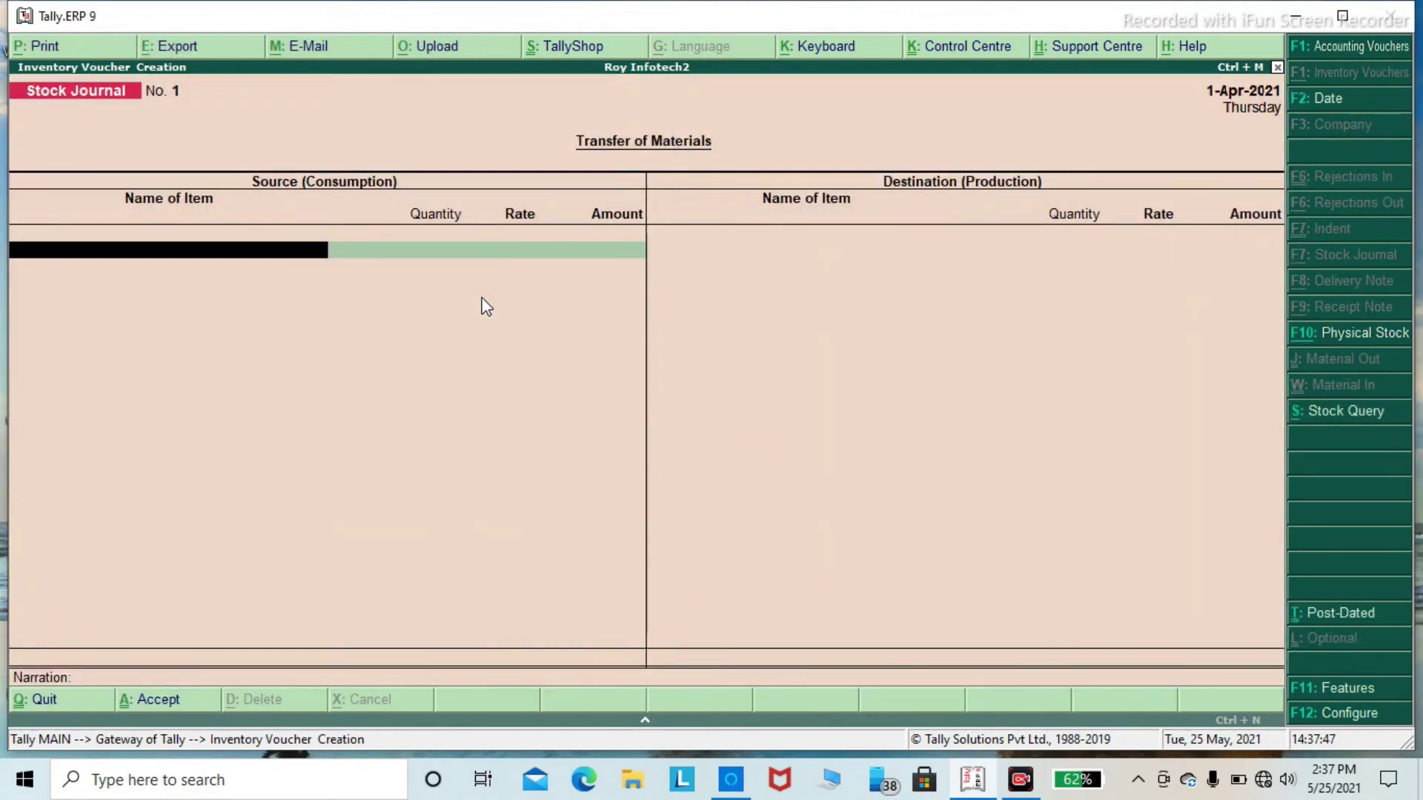
{"action": "key", "text": "Escape"}
{"action": "key", "text": "Return"}
Step: Start a sales accounting voucher with reference number 0362
{"action": "key", "text": "Up"}
{"action": "key", "text": "Return"}
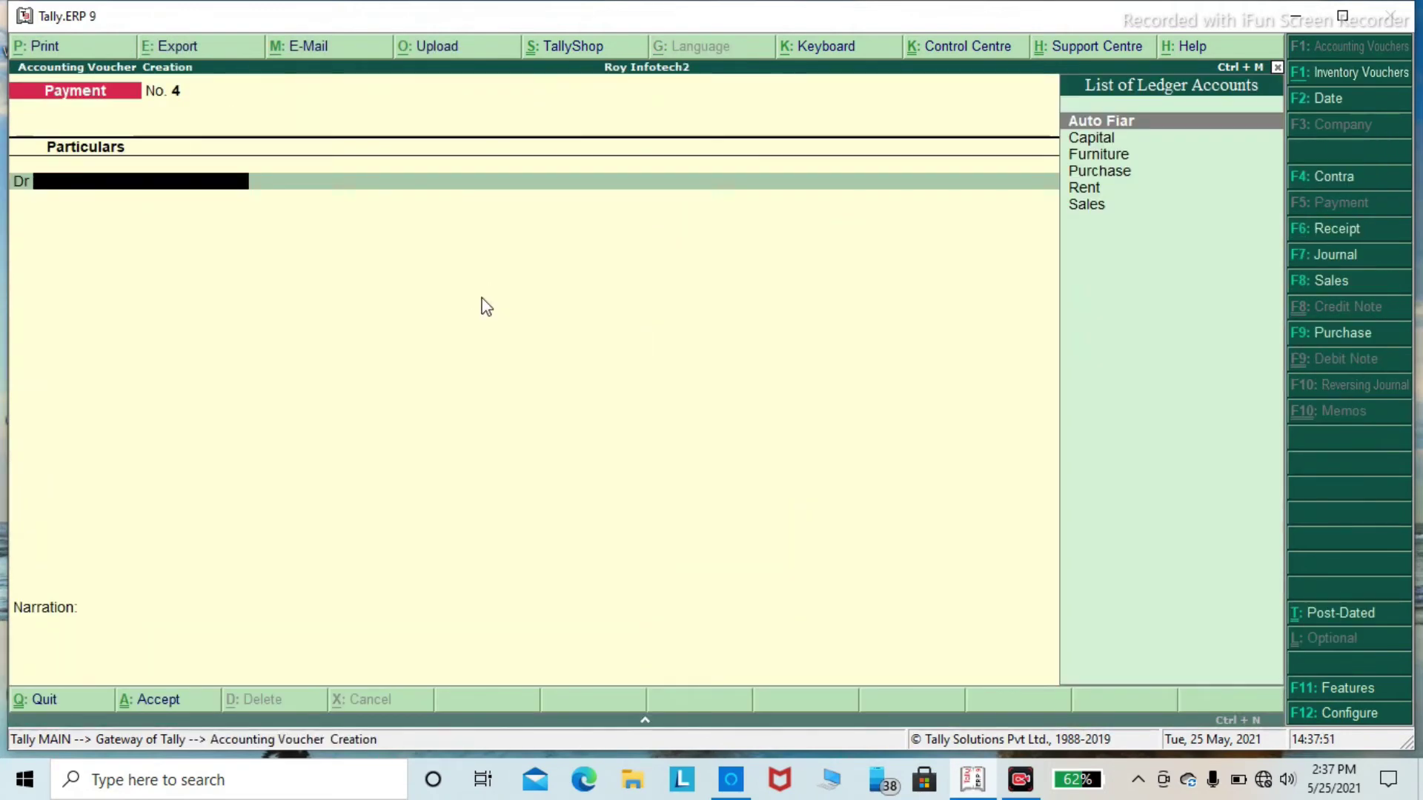
{"action": "key", "text": "F8"}
{"action": "type", "text": "0"}
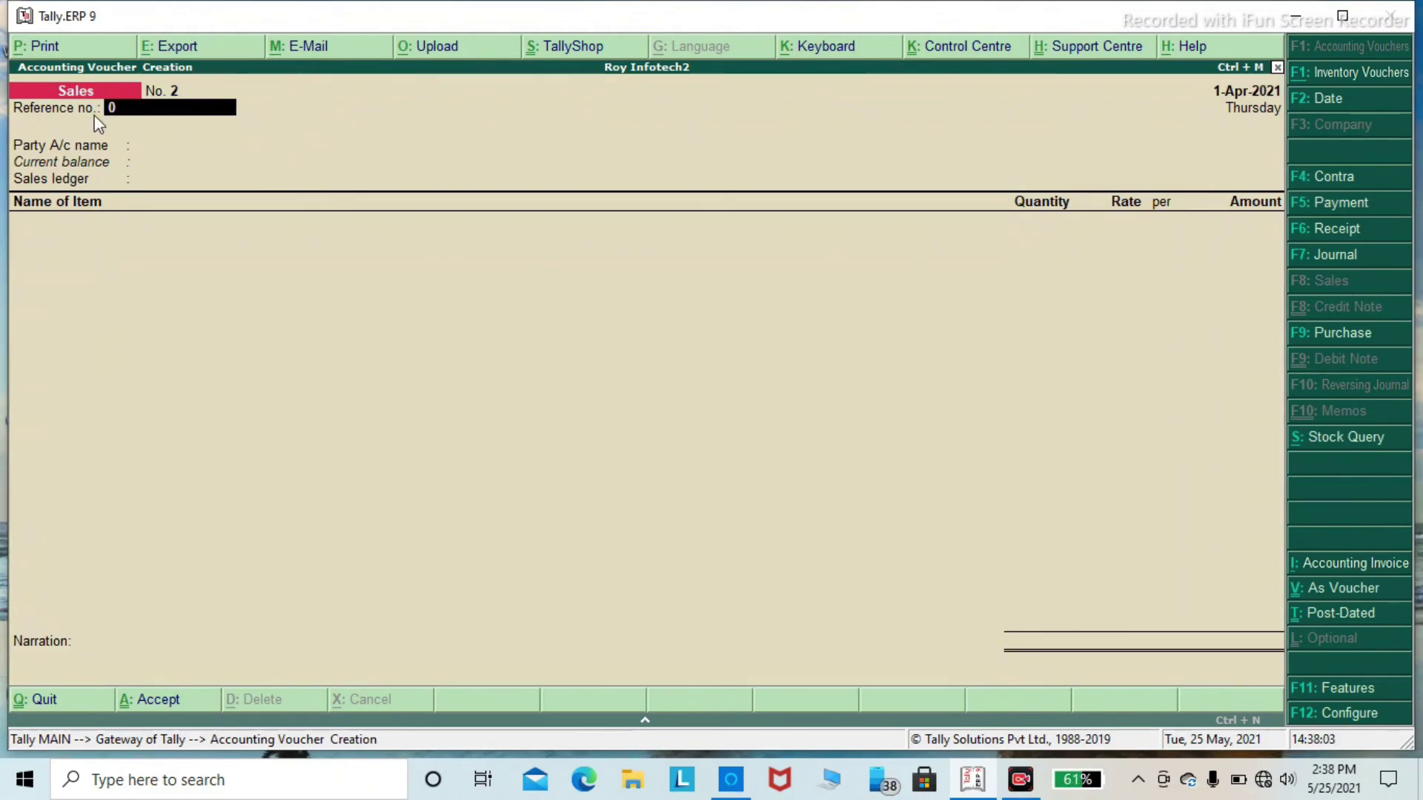
{"action": "type", "text": "362"}
{"action": "key", "text": "Return"}
Step: Set the sales voucher's party account to Cash with the default party details and the sales ledger to Sales
{"action": "key", "text": "Return"}
{"action": "key", "text": "Return"}
{"action": "key", "text": "Return"}
{"action": "key", "text": "Return"}
{"action": "key", "text": "Return"}
{"action": "key", "text": "Return"}
{"action": "key", "text": "Return"}
{"action": "key", "text": "Return"}
{"action": "key", "text": "Return"}
{"action": "key", "text": "Return"}
{"action": "key", "text": "Return"}
{"action": "key", "text": "Return"}
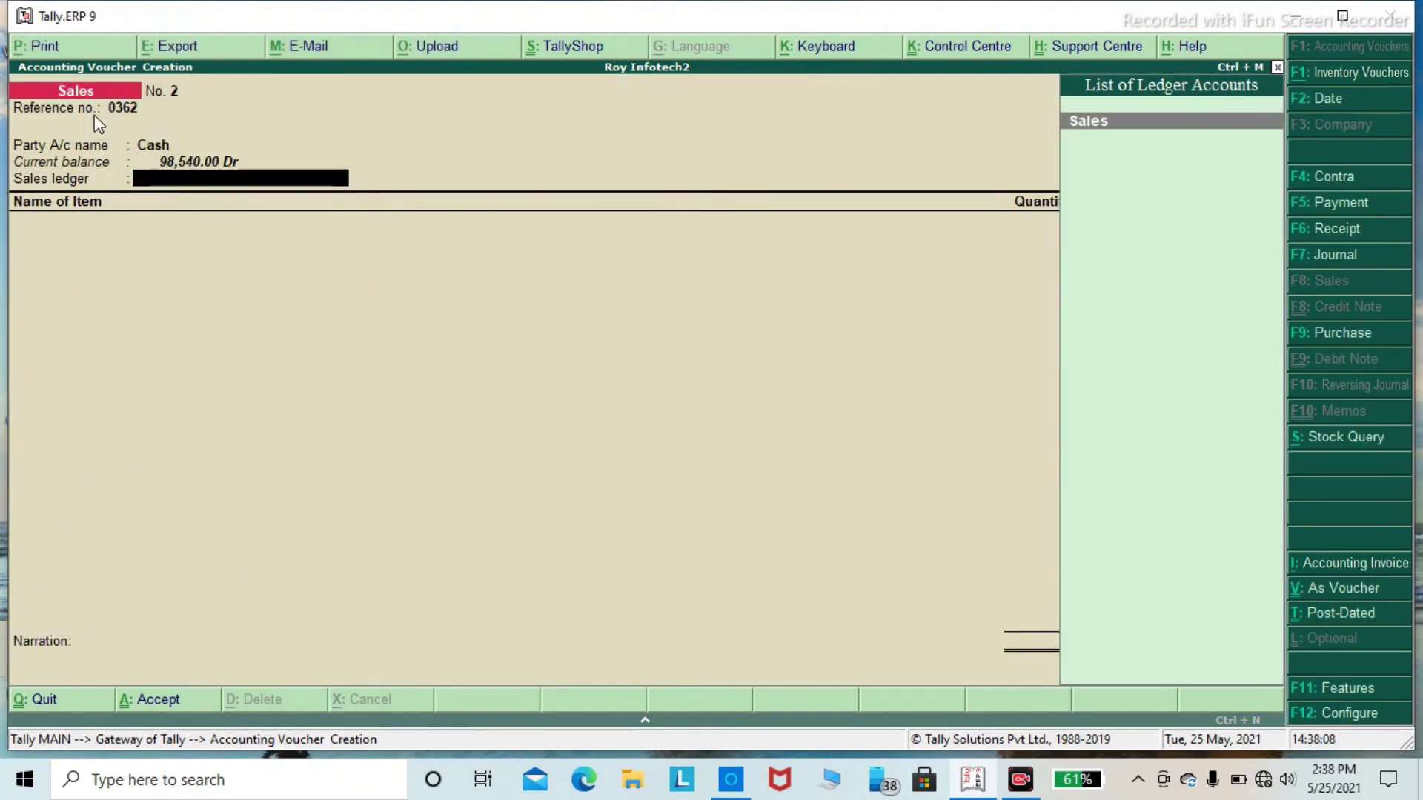
{"action": "key", "text": "Return"}
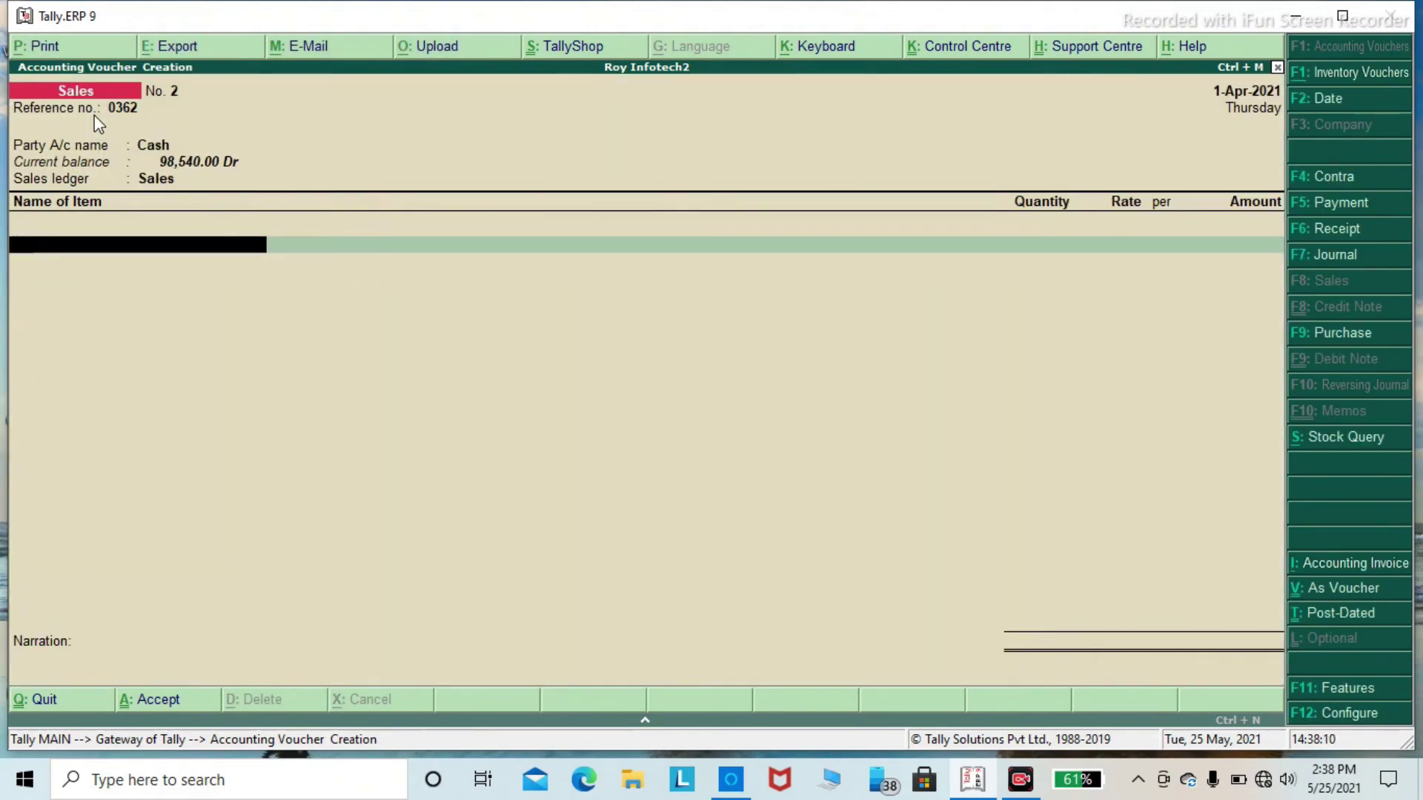
Step: Add the item Lux to the sales voucher with quantity 18 crt at a rate of 900 per crt
{"action": "type", "text": "L"}
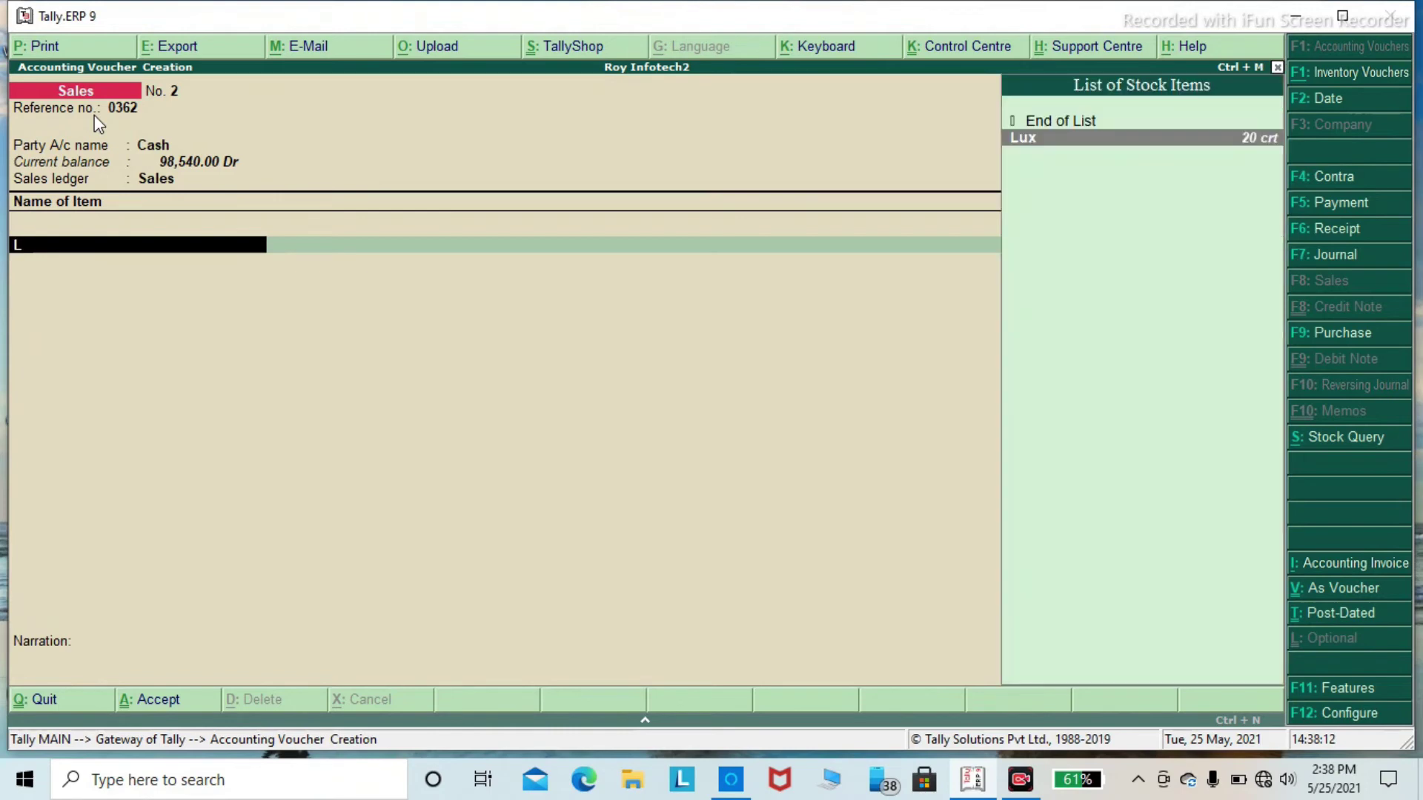
{"action": "key", "text": "Return"}
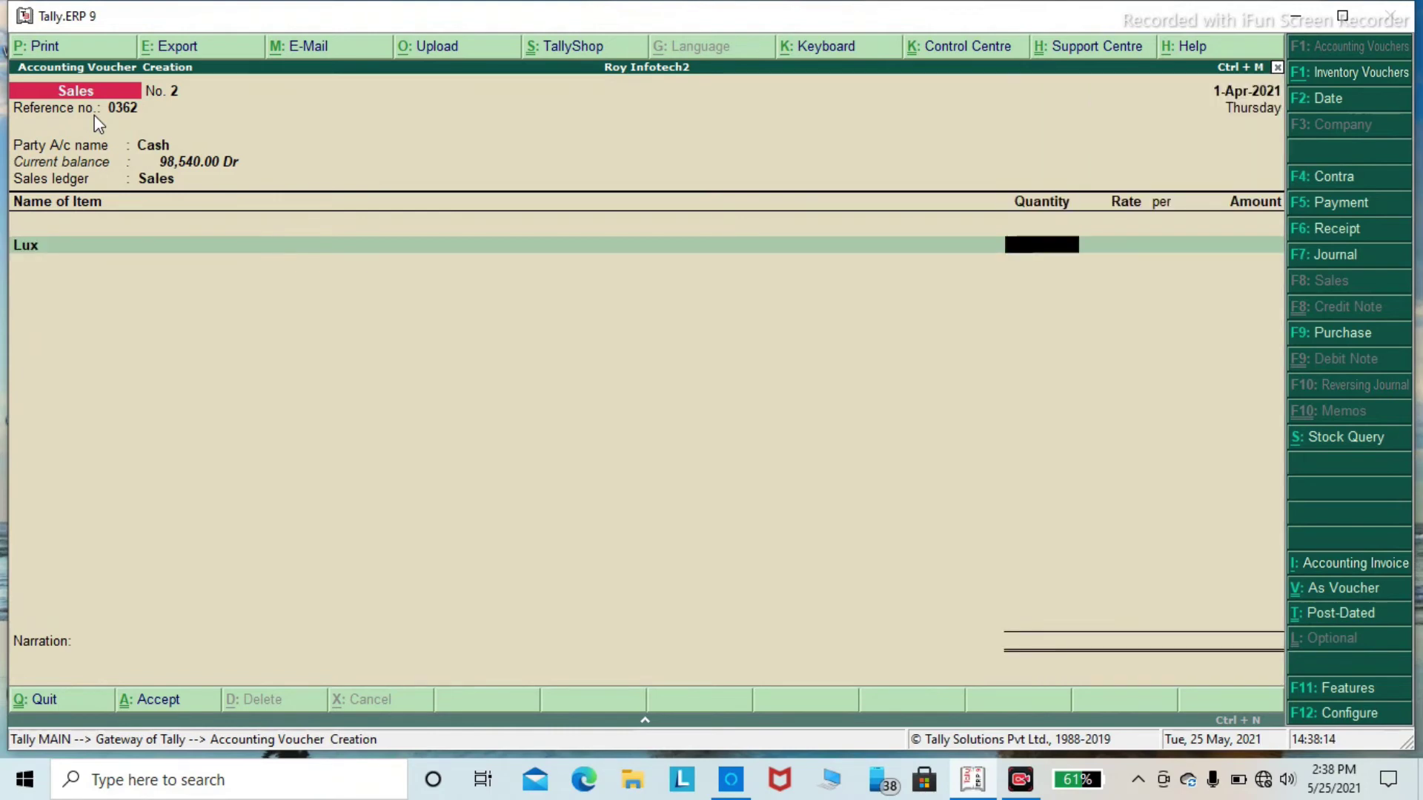
{"action": "type", "text": "18"}
{"action": "key", "text": "Return"}
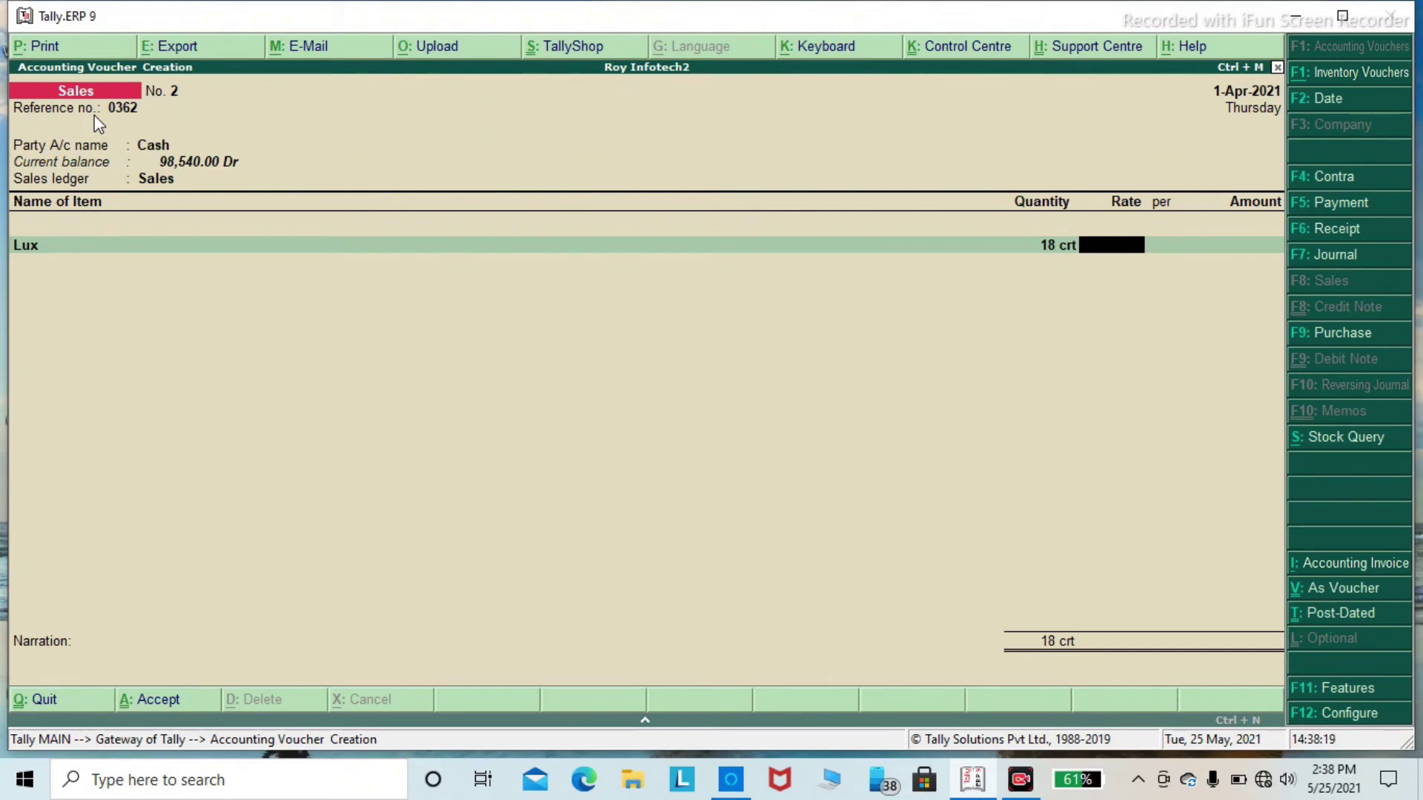
{"action": "type", "text": "900"}
{"action": "key", "text": "Return"}
{"action": "key", "text": "Return"}
{"action": "key", "text": "Return"}
Step: Add the item Dove to the sales voucher with quantity 9 crt at a rate of 780 per crt
{"action": "type", "text": "d"}
{"action": "key", "text": "Return"}
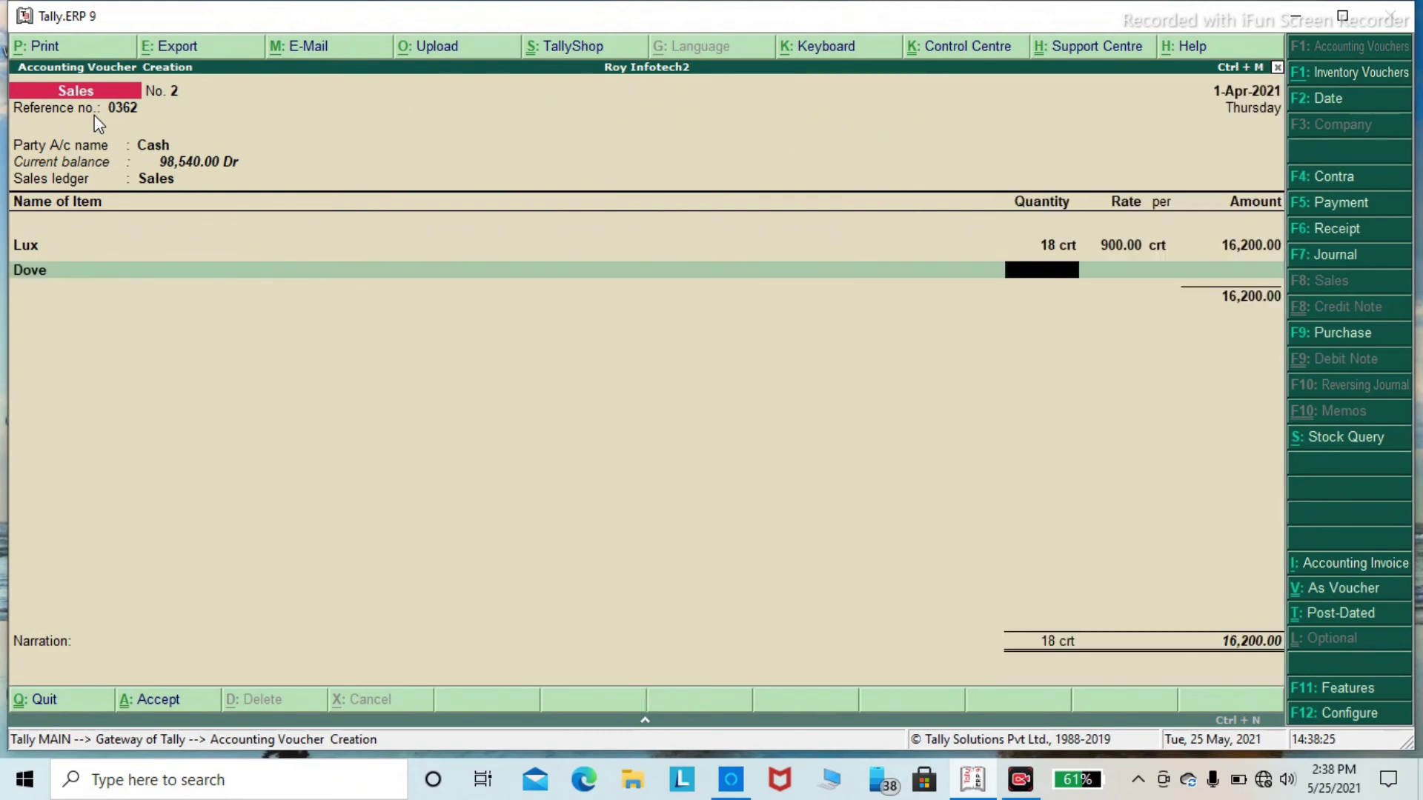
{"action": "type", "text": "9"}
{"action": "key", "text": "Return"}
{"action": "type", "text": "780"}
{"action": "key", "text": "Return"}
{"action": "key", "text": "Return"}
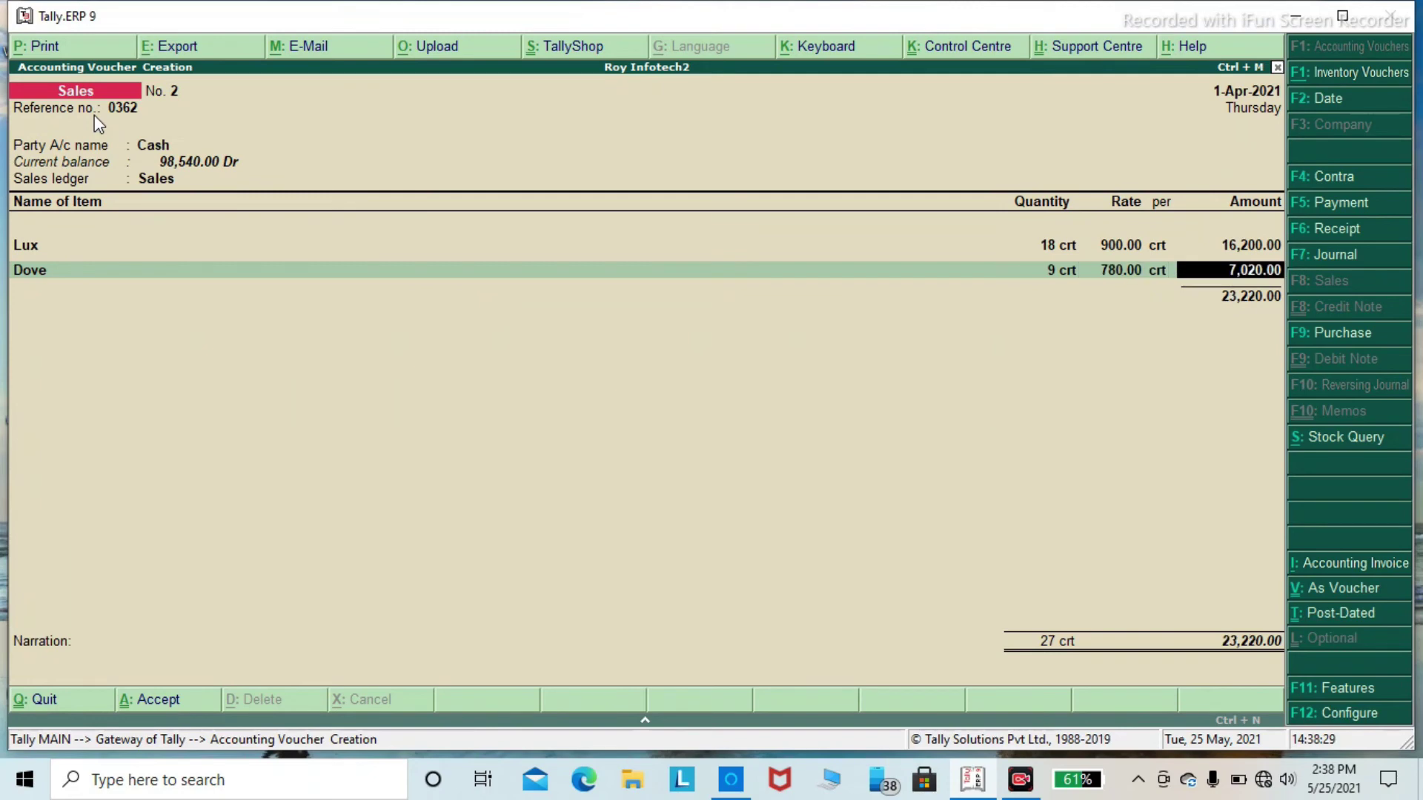
{"action": "key", "text": "Return"}
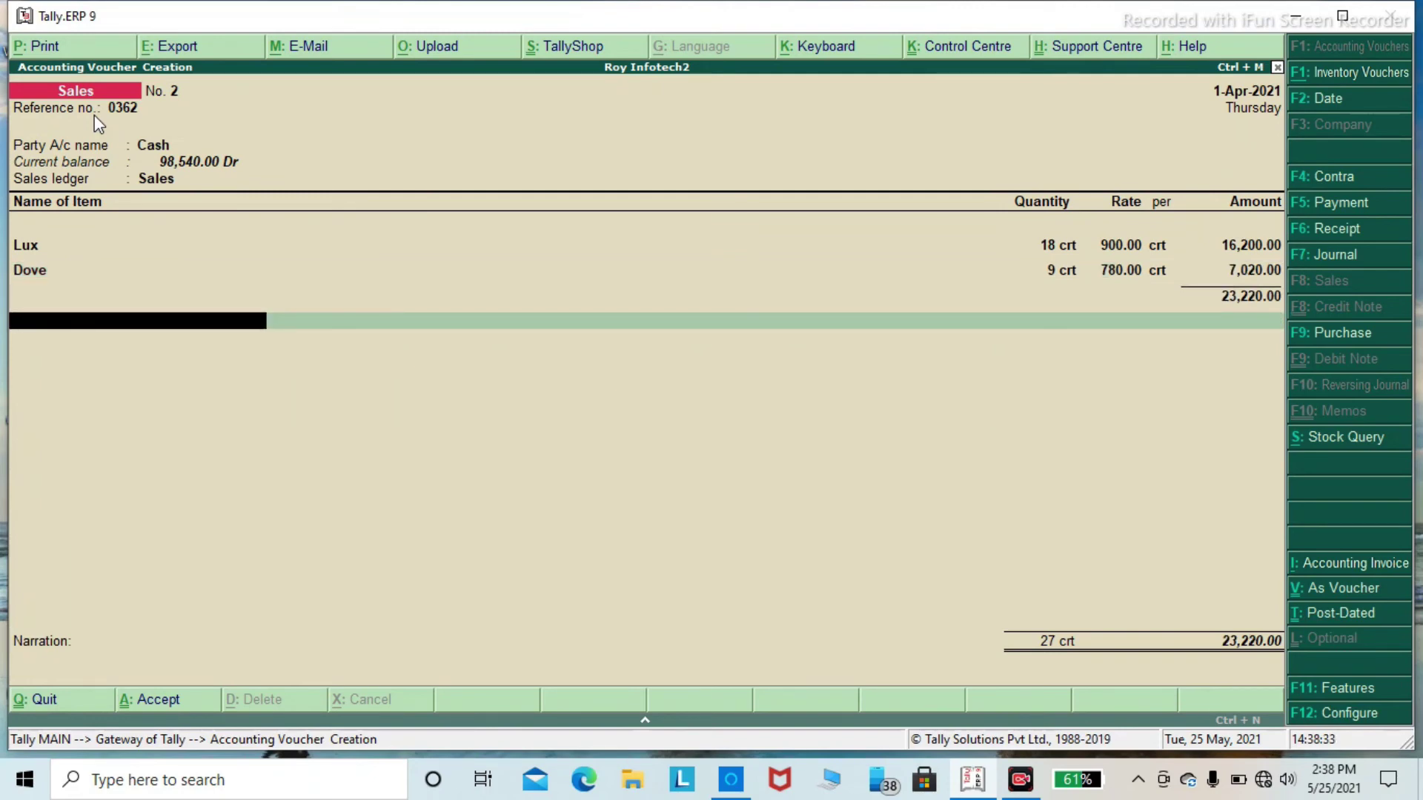
Step: Save the sales voucher without narration and return to the Gateway of Tally
{"action": "key", "text": "Return"}
{"action": "key", "text": "Return"}
{"action": "key", "text": "Return"}
{"action": "key", "text": "Return"}
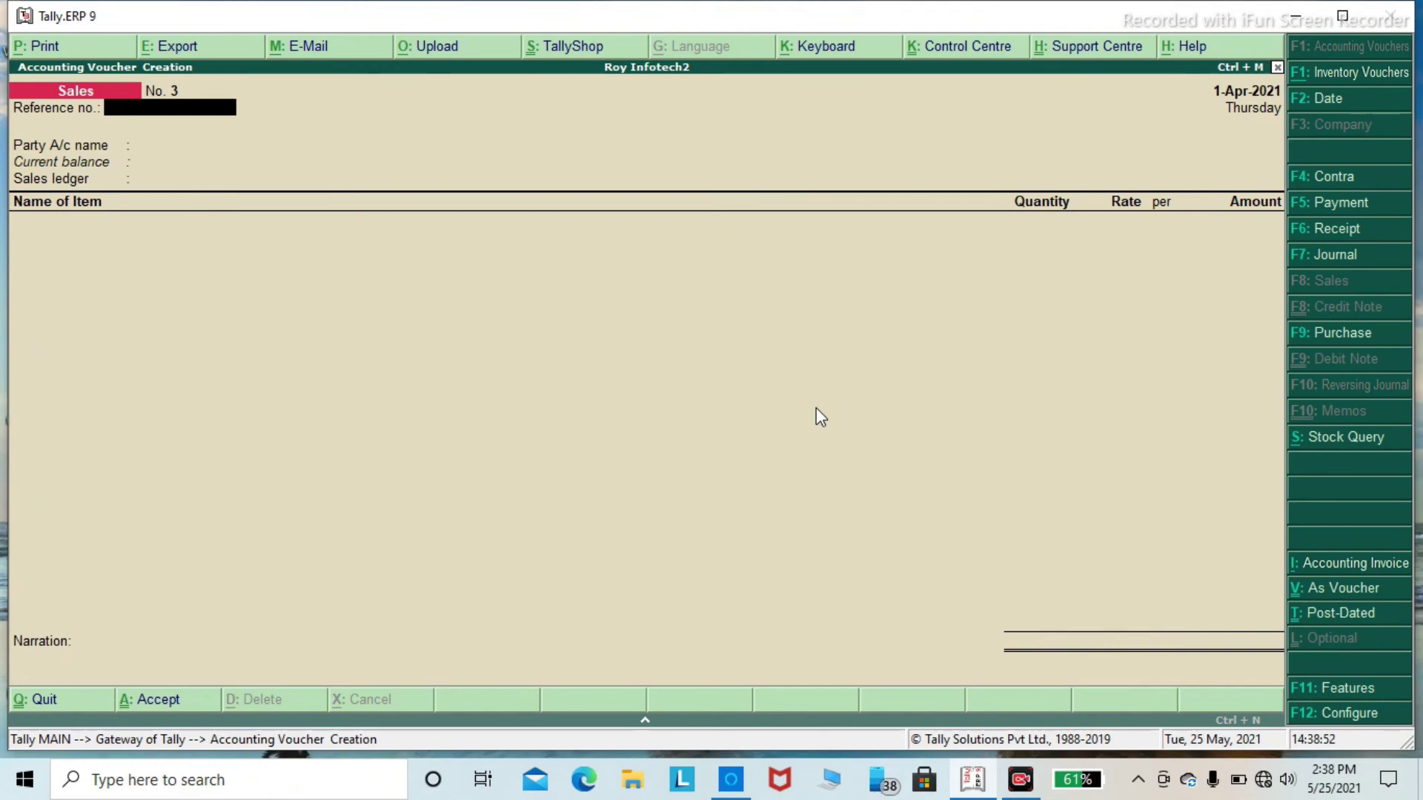
{"action": "key", "text": "Escape"}
{"action": "key", "text": "Return"}
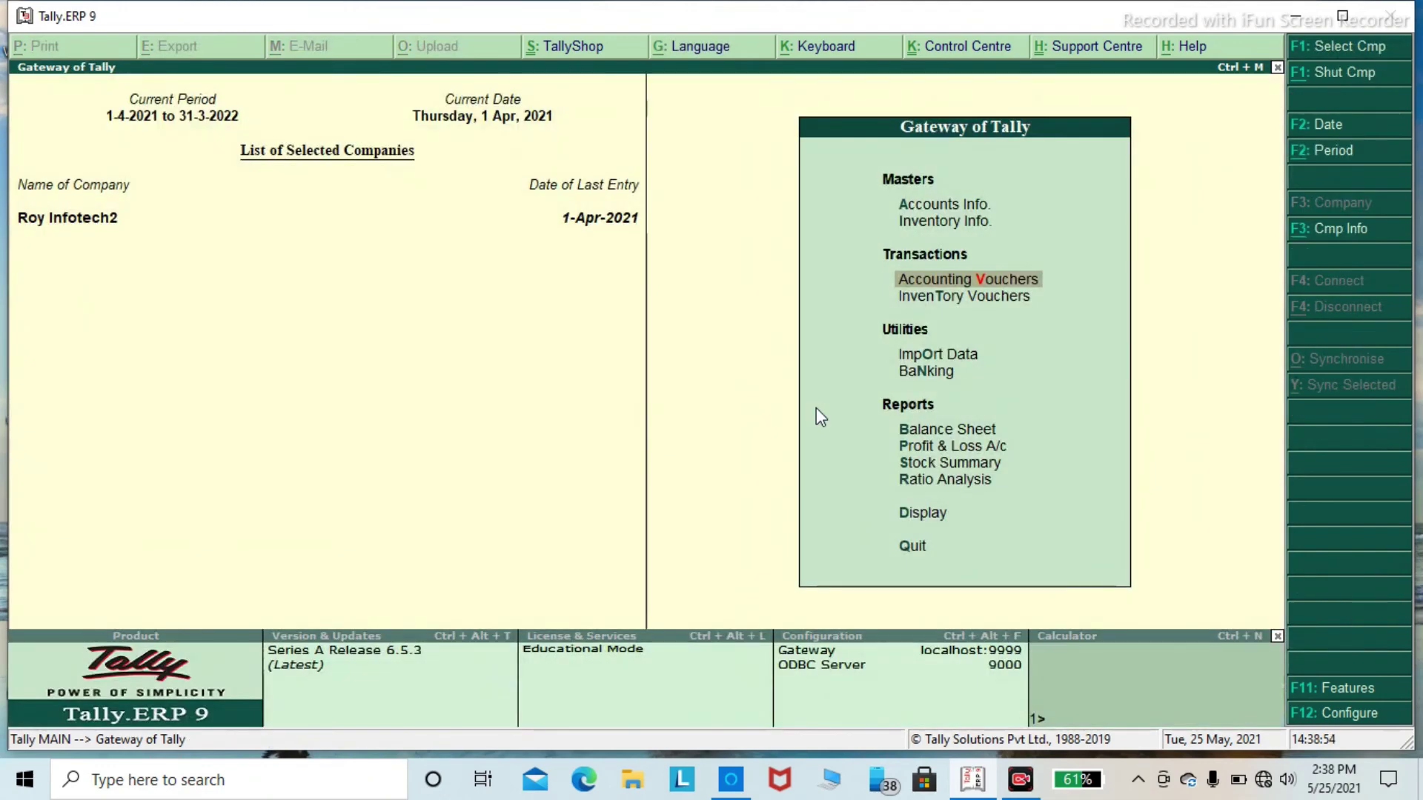
Step: Show the Balance Sheet in detailed form and examine the furniture, closing stock and cash-in-hand entries
{"action": "key", "text": "b"}
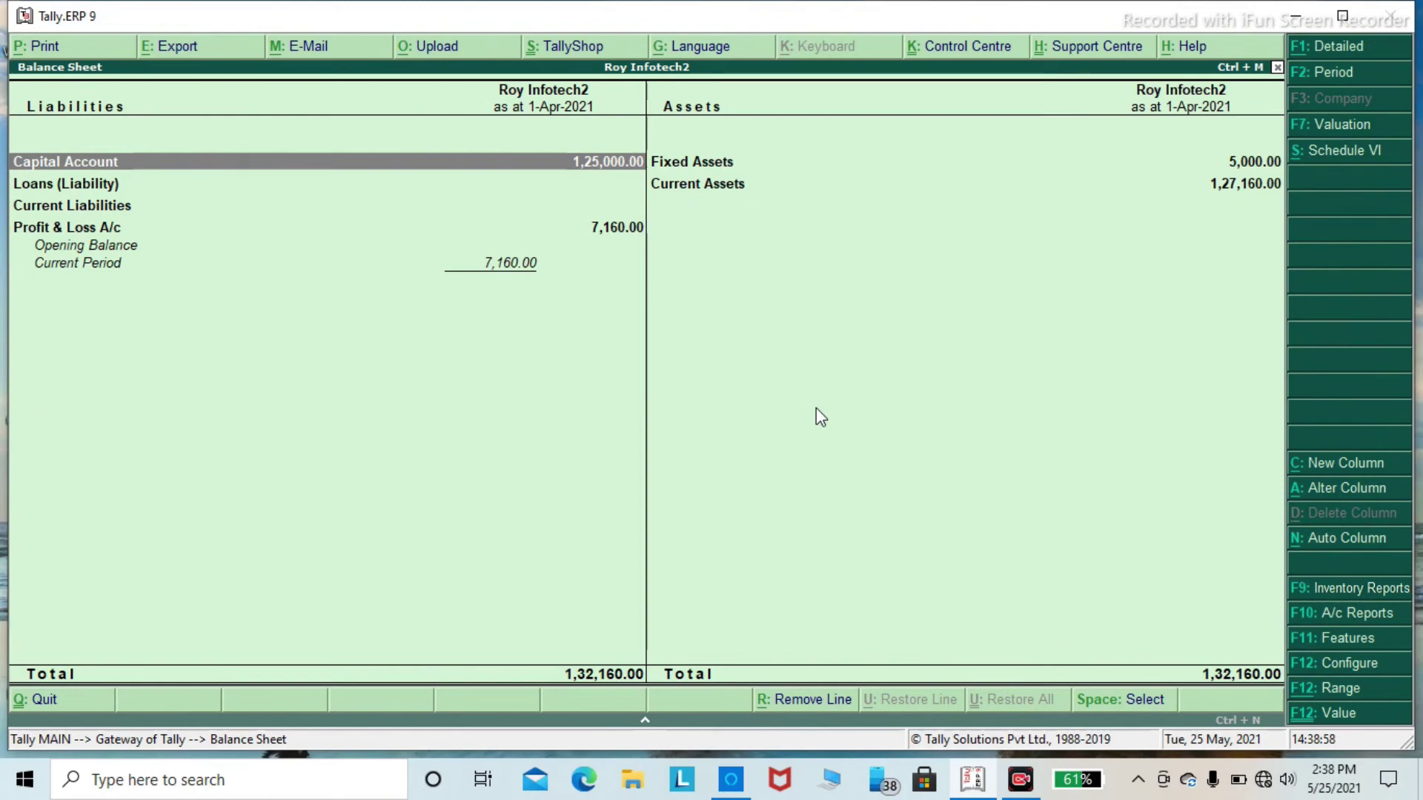
{"action": "key", "text": "alt+F1"}
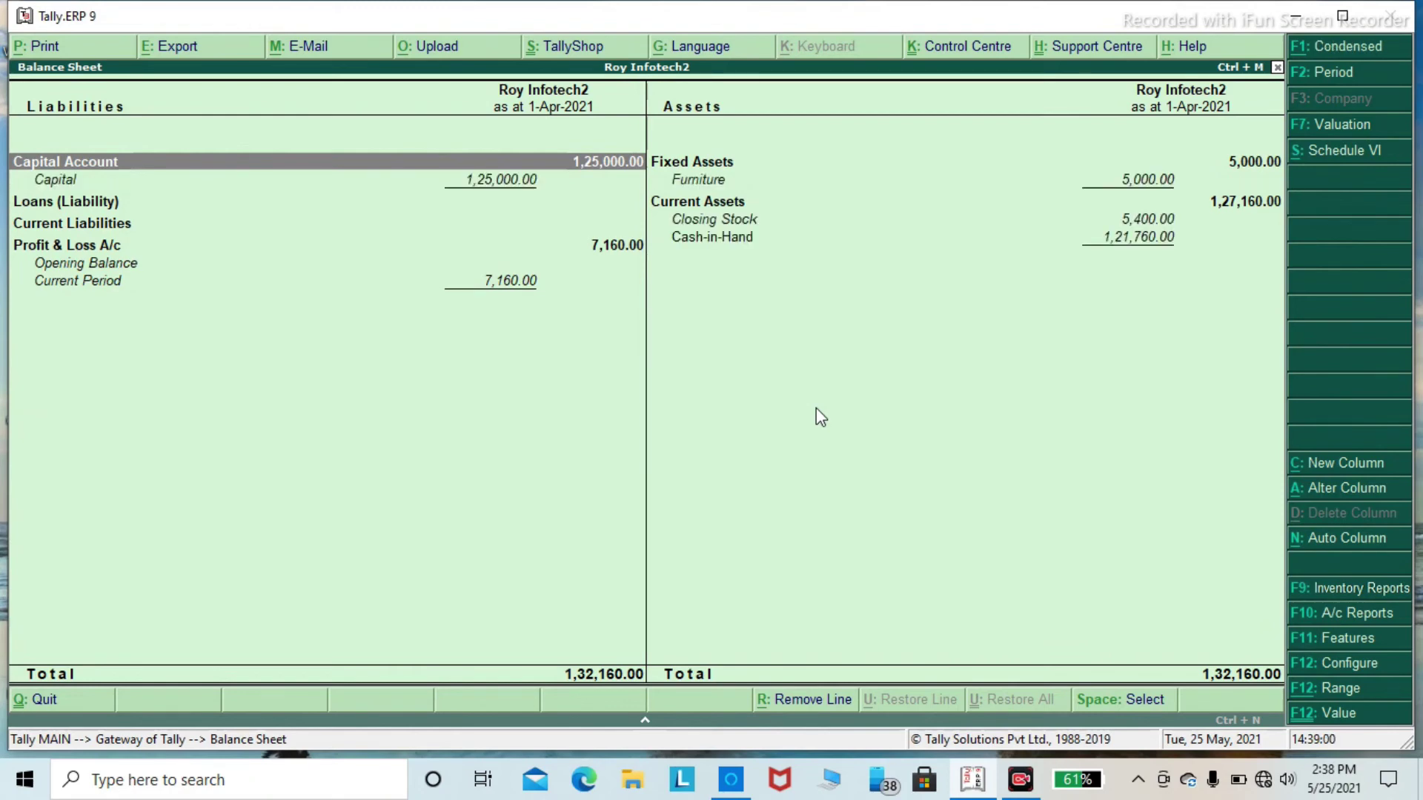
{"action": "key", "text": "Down"}
{"action": "key", "text": "Right"}
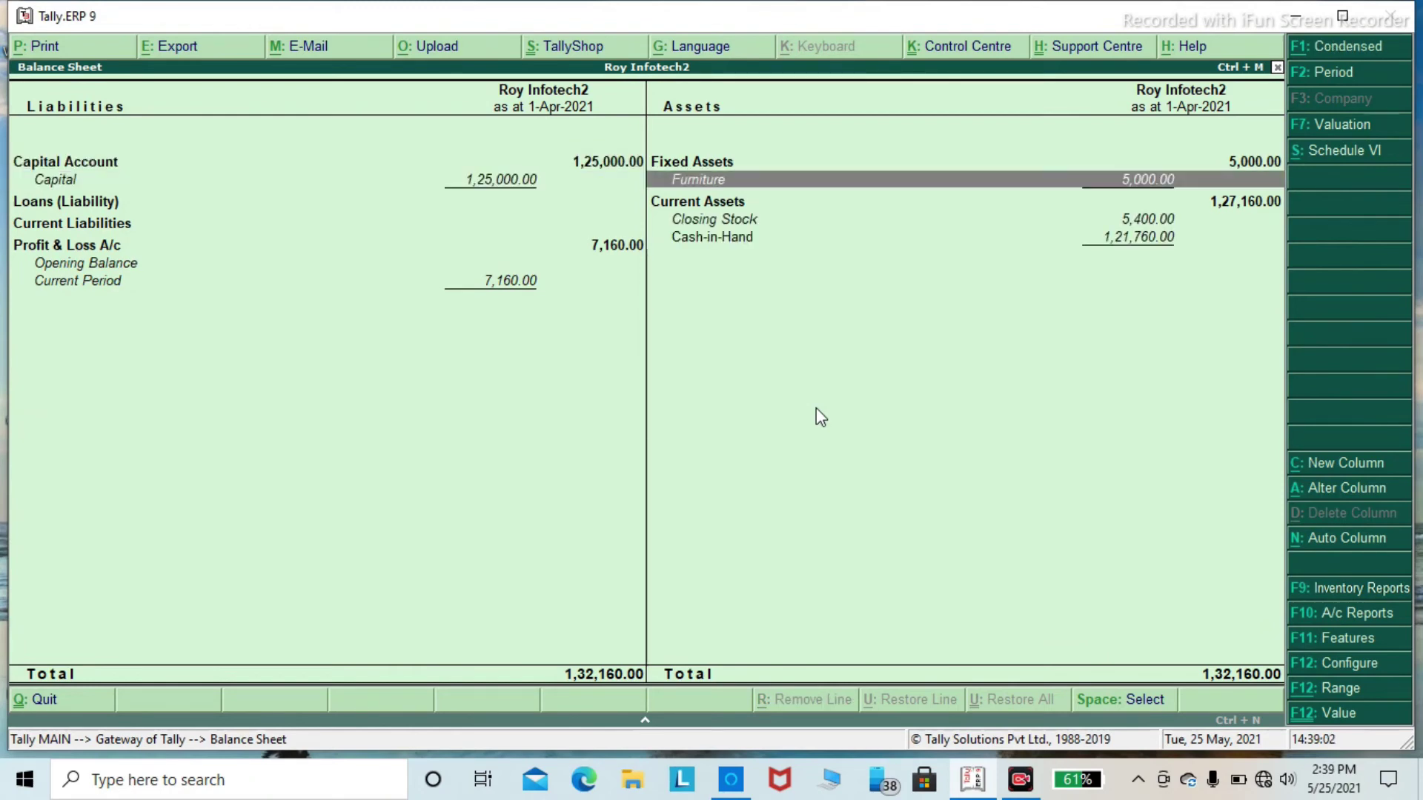
{"action": "key", "text": "Down"}
{"action": "key", "text": "Down"}
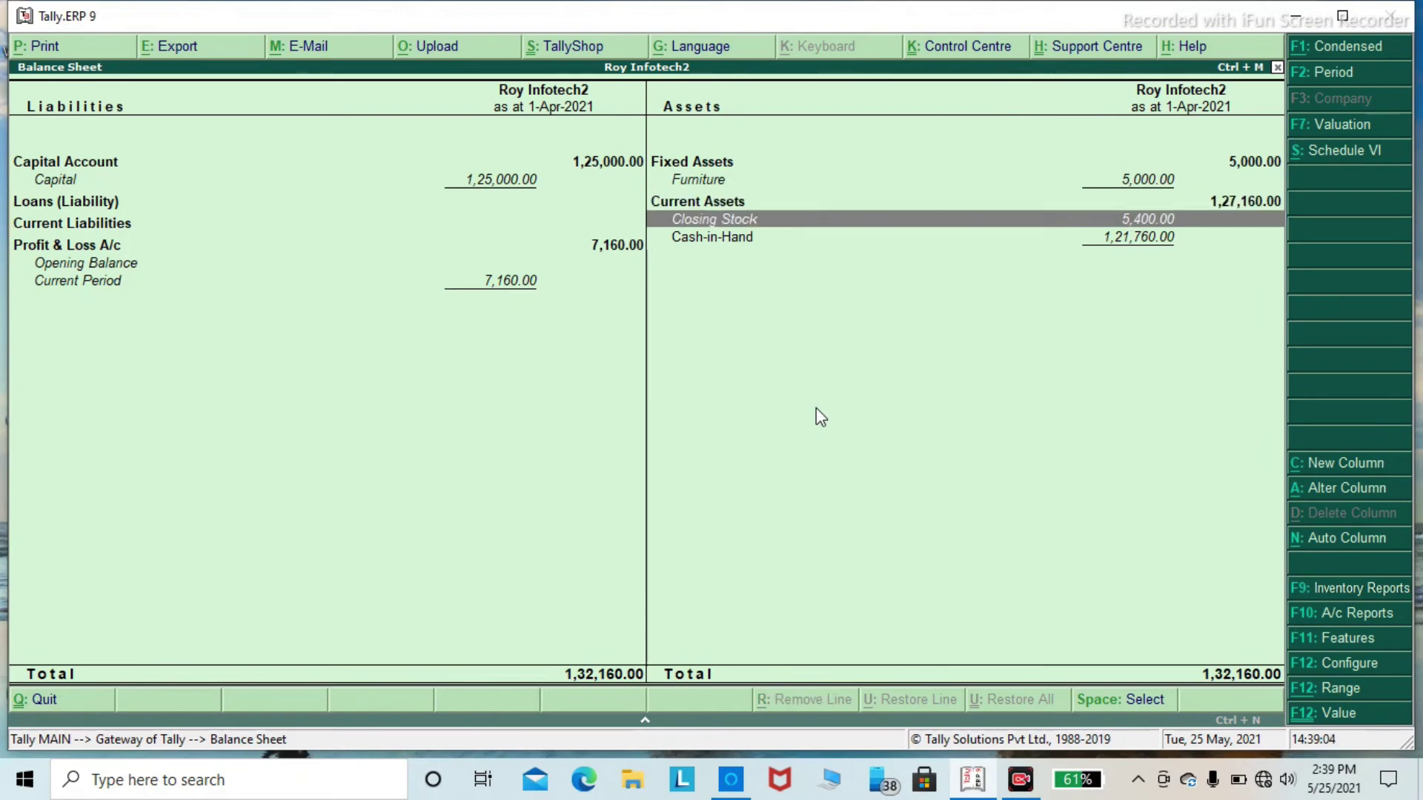
{"action": "key", "text": "Down"}
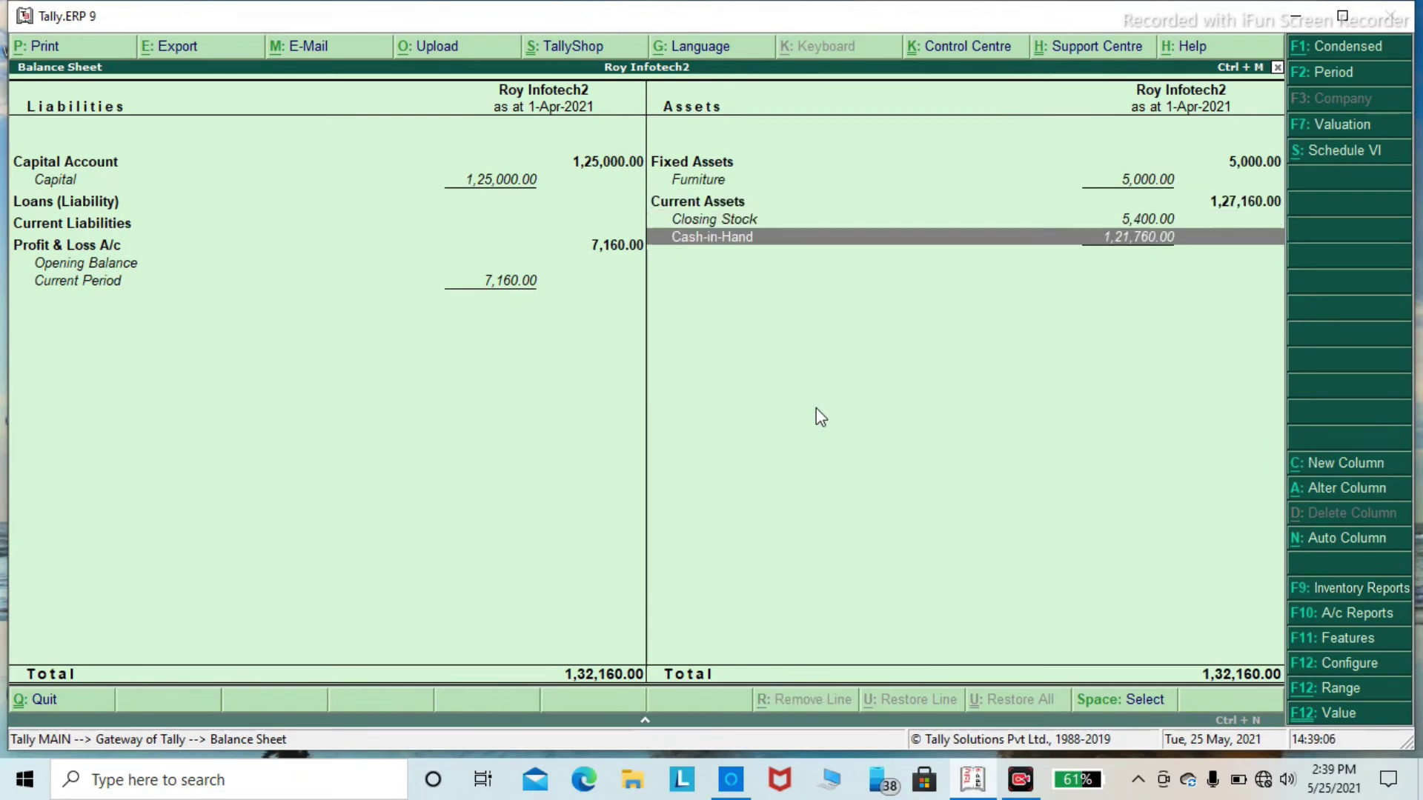
{"action": "key", "text": "Up"}
{"action": "key", "text": "Down"}
Step: Open the Profit & Loss A/c from the Balance Sheet and show it in detailed form
{"action": "key", "text": "Left"}
{"action": "key", "text": "Down"}
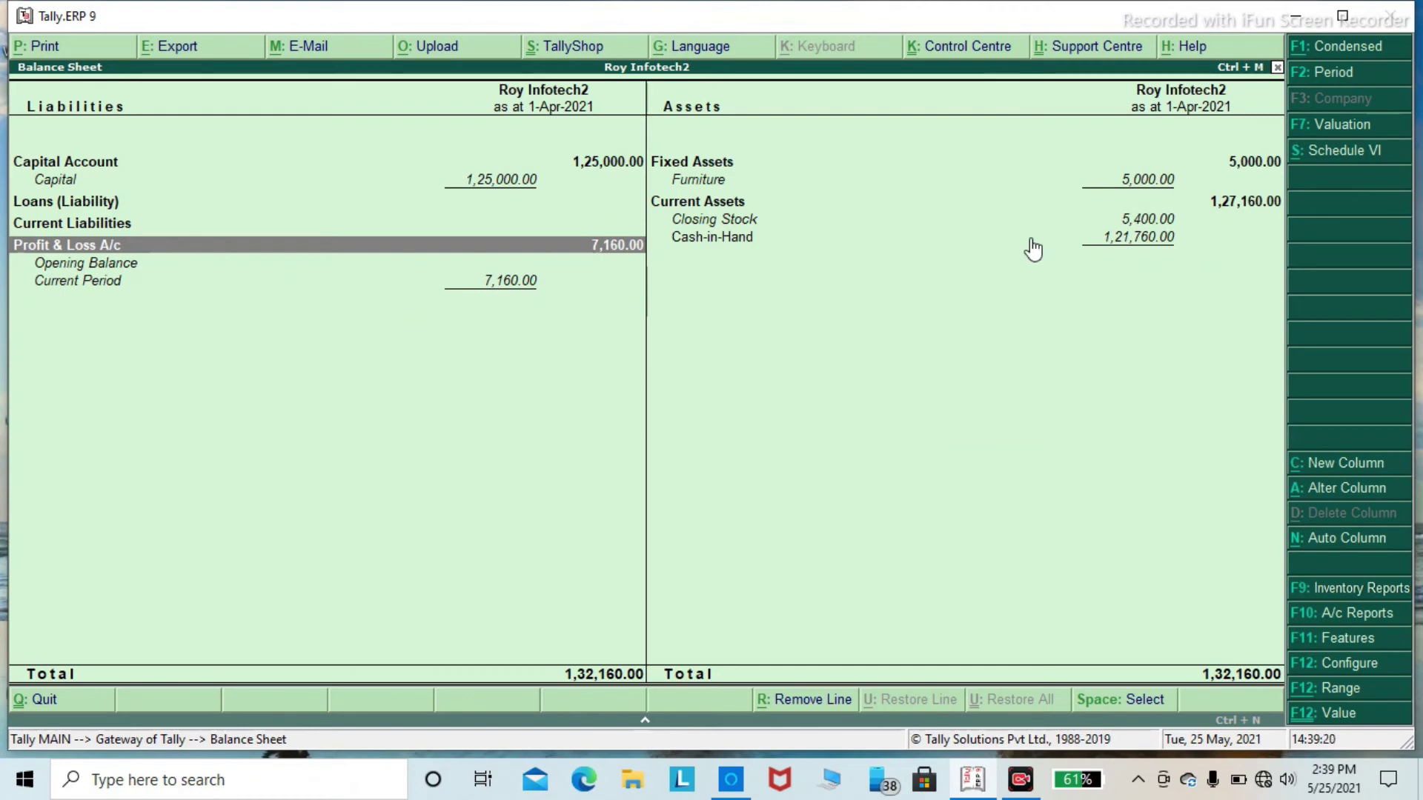
{"action": "key", "text": "Return"}
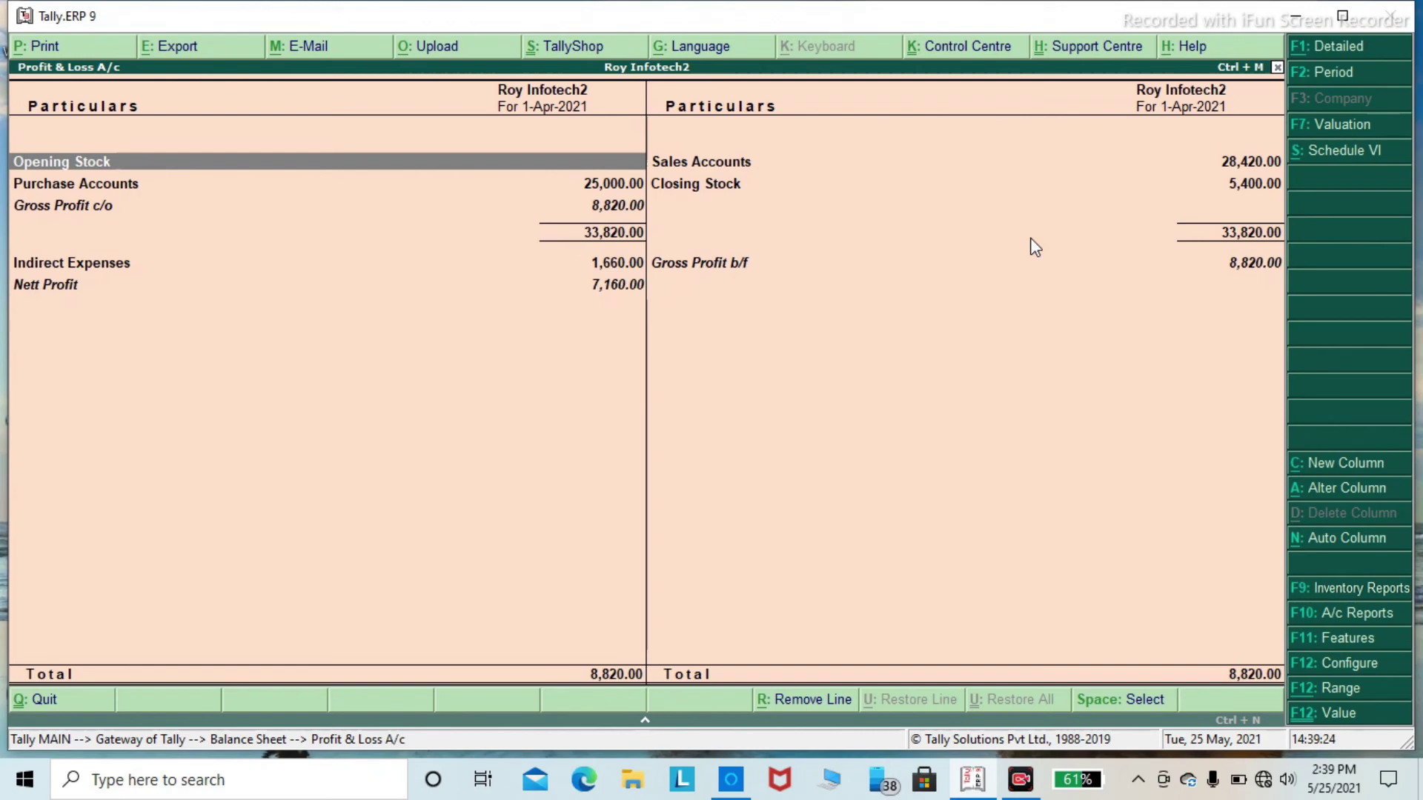
{"action": "key", "text": "alt+F1"}
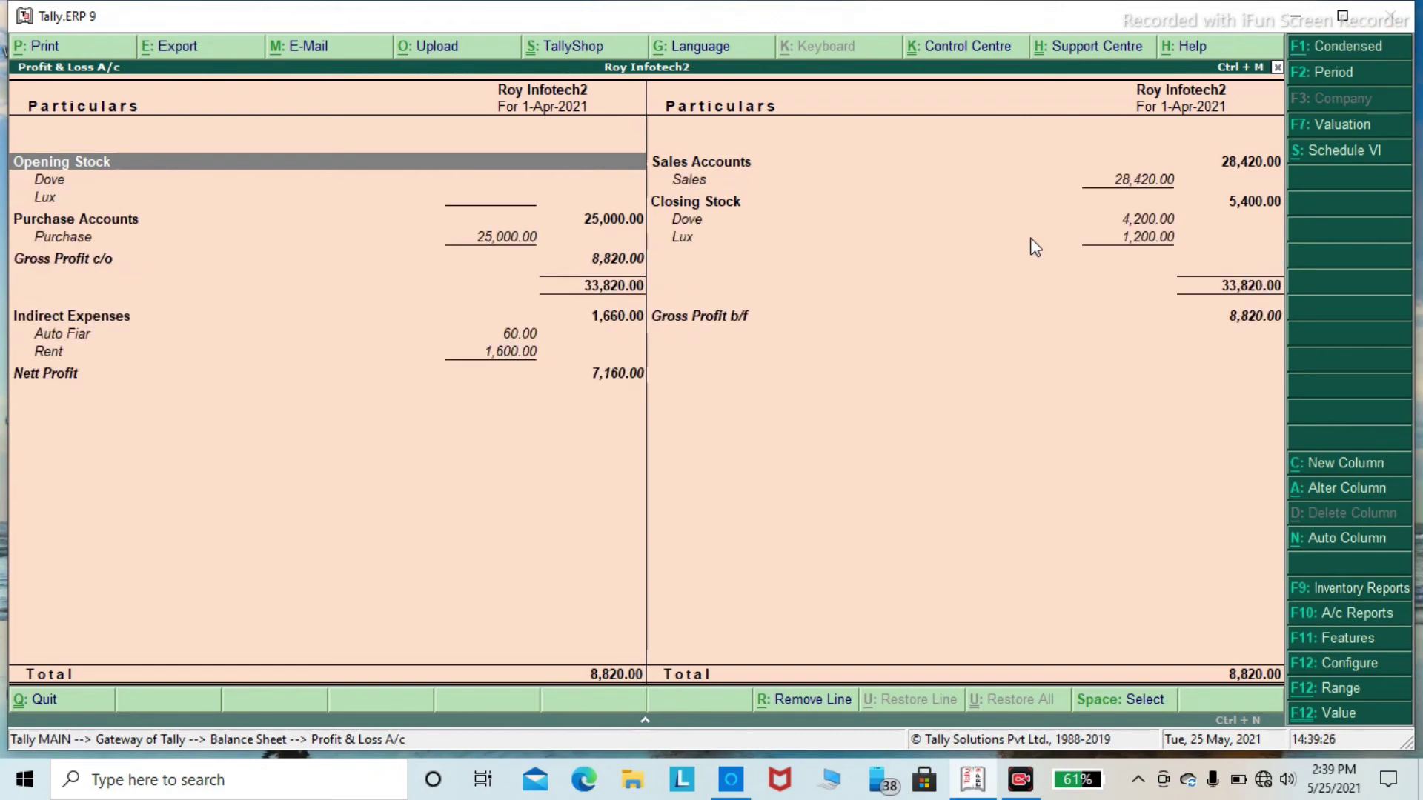
Step: Examine the opening stock and purchase entries in the Profit & Loss A/c
{"action": "key", "text": "Down"}
{"action": "key", "text": "Down"}
{"action": "key", "text": "Up"}
{"action": "key", "text": "Down"}
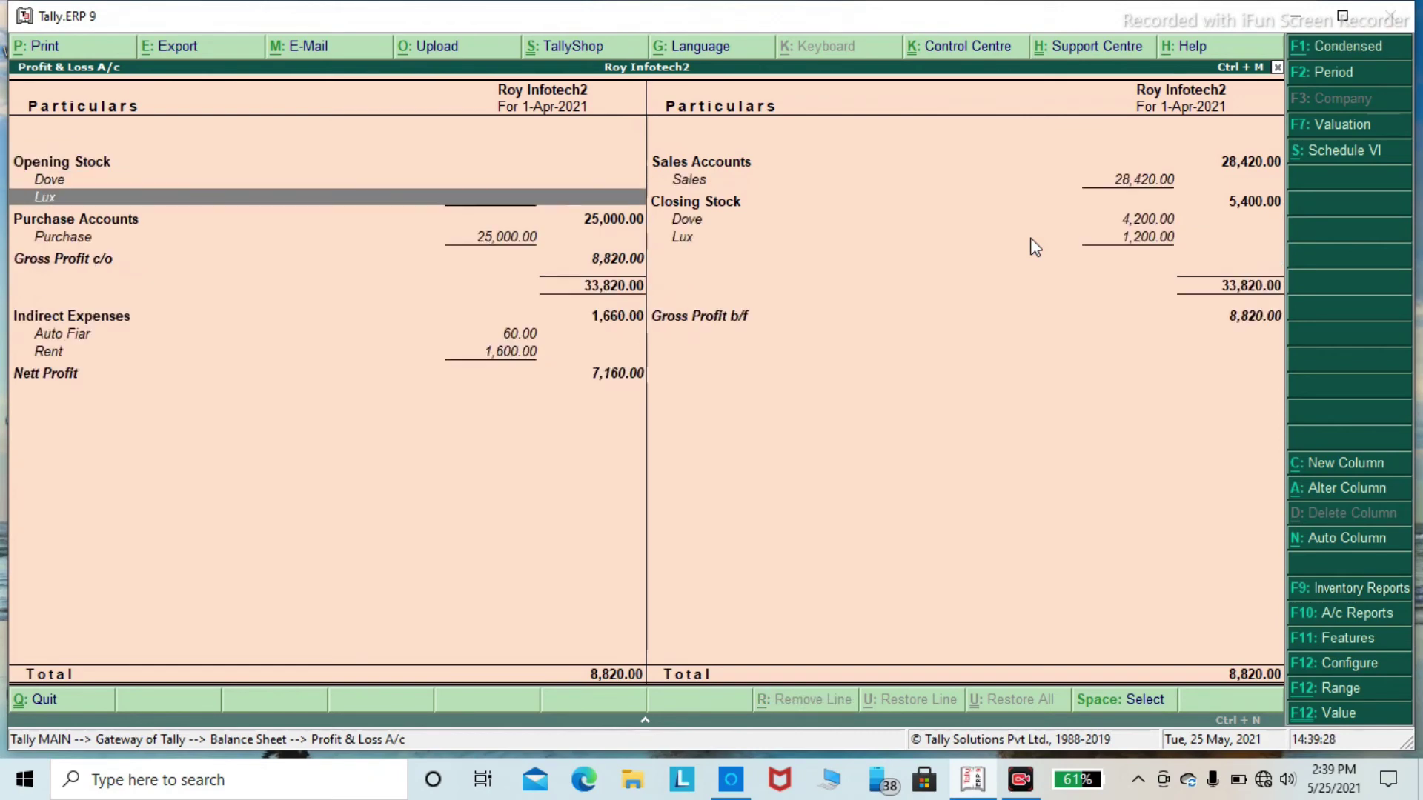
{"action": "key", "text": "Down"}
{"action": "key", "text": "Down"}
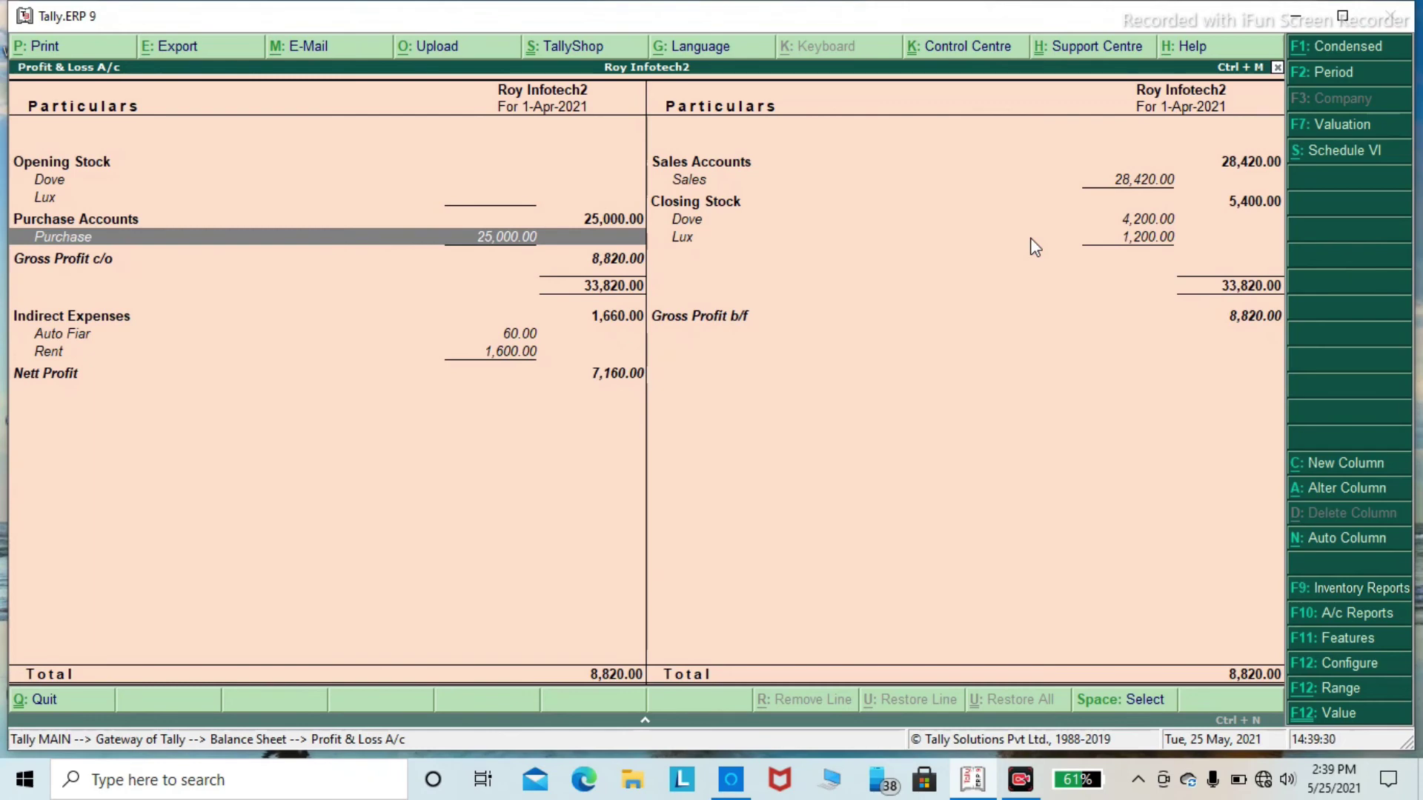
Step: Examine the sales figure and the closing stock of Dove and Lux in the Profit & Loss A/c
{"action": "key", "text": "Right"}
{"action": "key", "text": "Up"}
{"action": "key", "text": "Up"}
{"action": "key", "text": "Up"}
{"action": "key", "text": "Down"}
{"action": "key", "text": "Down"}
{"action": "key", "text": "Down"}
{"action": "key", "text": "Up"}
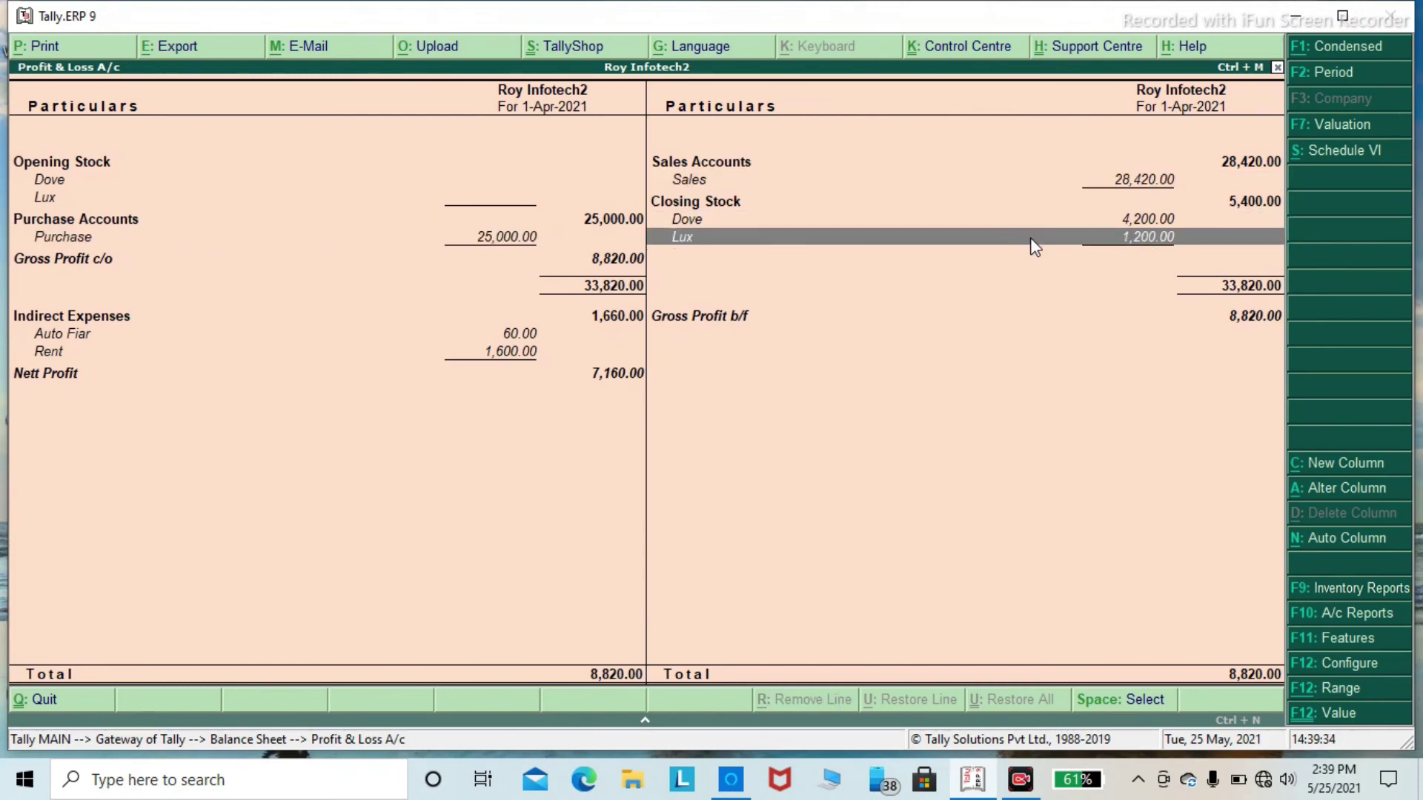
{"action": "key", "text": "Down"}
Step: Examine the Auto Fiar and Rent entries under Indirect Expenses in the Profit & Loss A/c
{"action": "key", "text": "Left"}
{"action": "key", "text": "Down"}
{"action": "key", "text": "Down"}
{"action": "key", "text": "Down"}
{"action": "key", "text": "Down"}
{"action": "key", "text": "Up"}
{"action": "key", "text": "Down"}
{"action": "key", "text": "Up"}
{"action": "key", "text": "Down"}
{"action": "key", "text": "Up"}
{"action": "key", "text": "Down"}
{"action": "key", "text": "Up"}
{"action": "key", "text": "Down"}
{"action": "key", "text": "Up"}
{"action": "key", "text": "Down"}
{"action": "key", "text": "Up"}
{"action": "key", "text": "Down"}
{"action": "key", "text": "Up"}
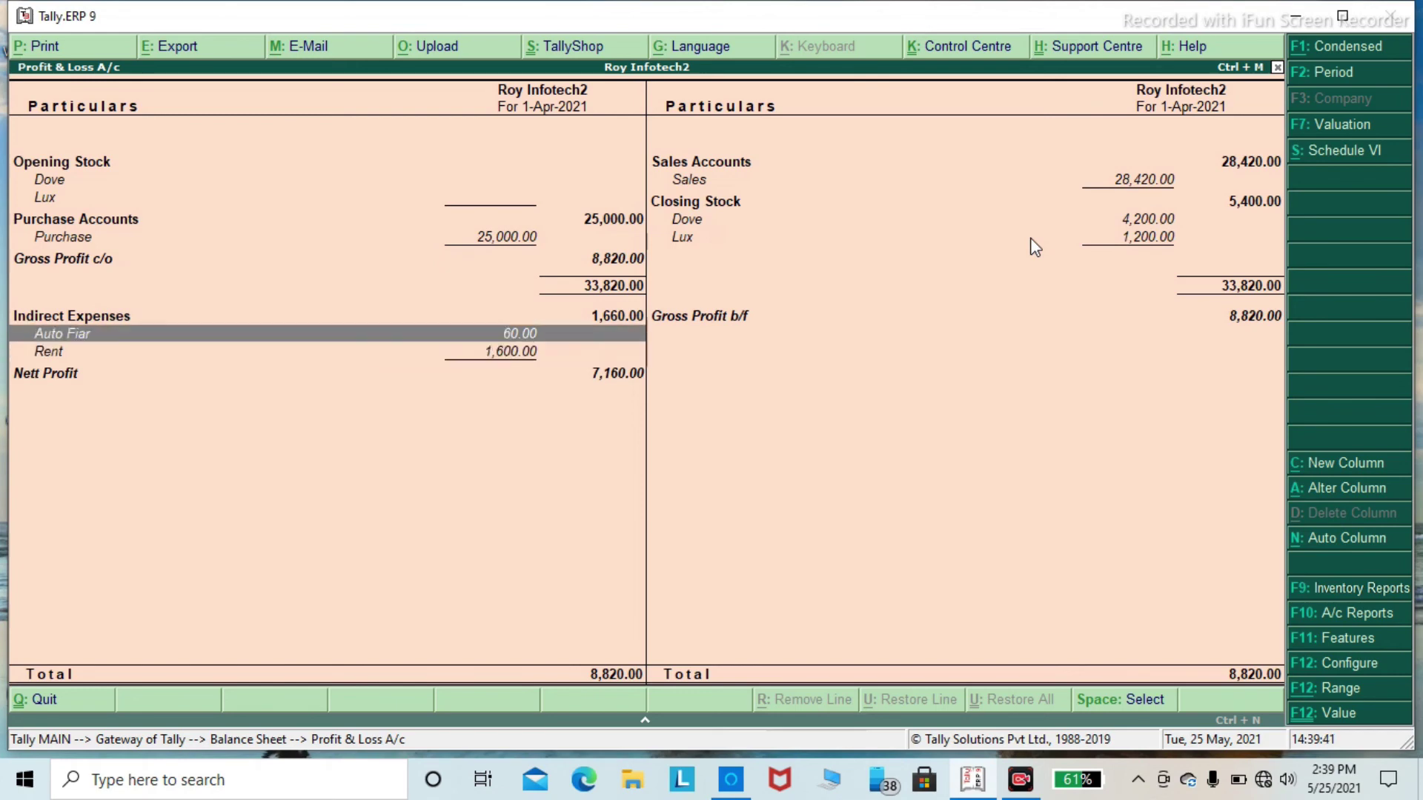
{"action": "key", "text": "Down"}
{"action": "key", "text": "Up"}
{"action": "key", "text": "Down"}
{"action": "key", "text": "Up"}
{"action": "key", "text": "Down"}
{"action": "key", "text": "Up"}
{"action": "key", "text": "Down"}
{"action": "key", "text": "Up"}
{"action": "key", "text": "Down"}
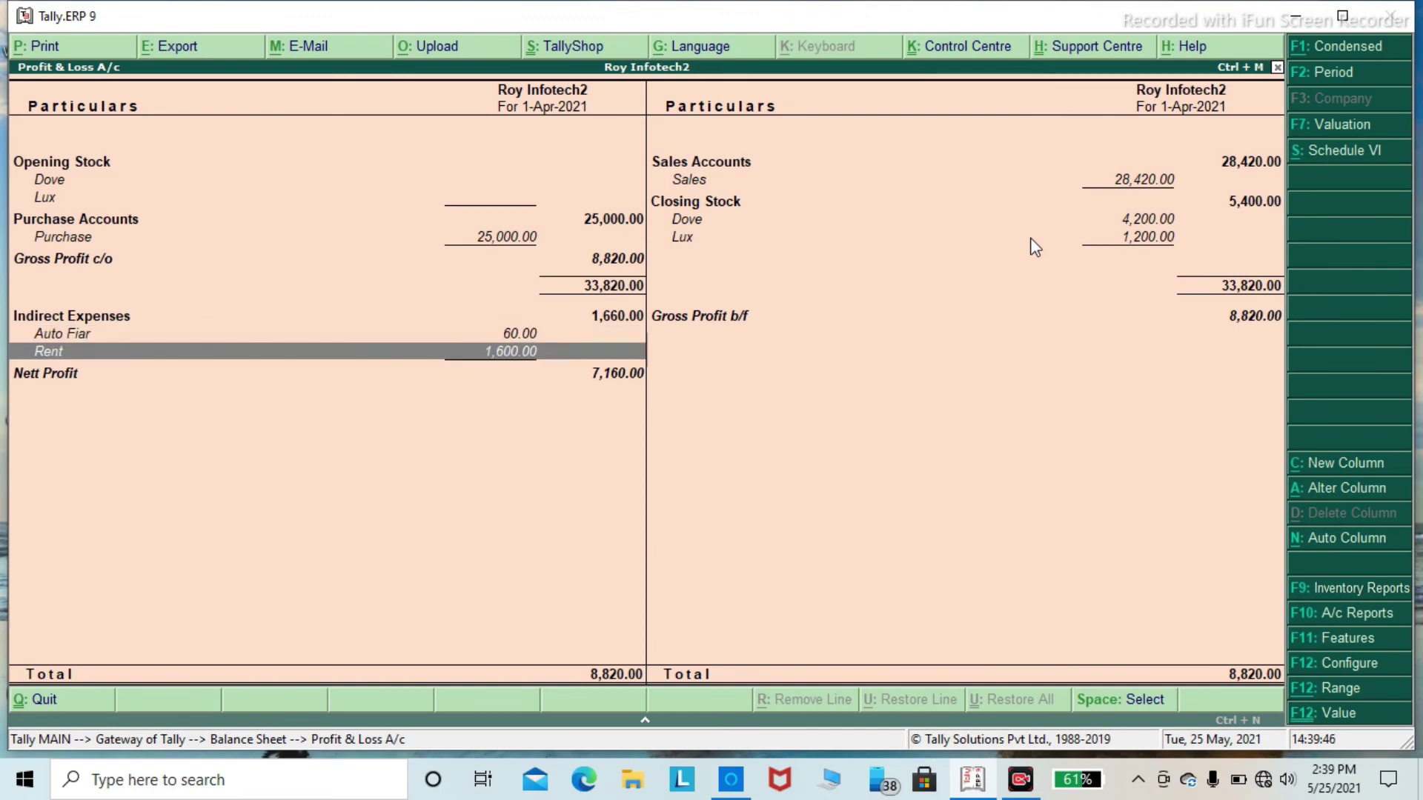
{"action": "key", "text": "Up"}
{"action": "key", "text": "Down"}
Step: Check the gross profit brought forward, and close the reports to return to the Gateway of Tally
{"action": "key", "text": "Right"}
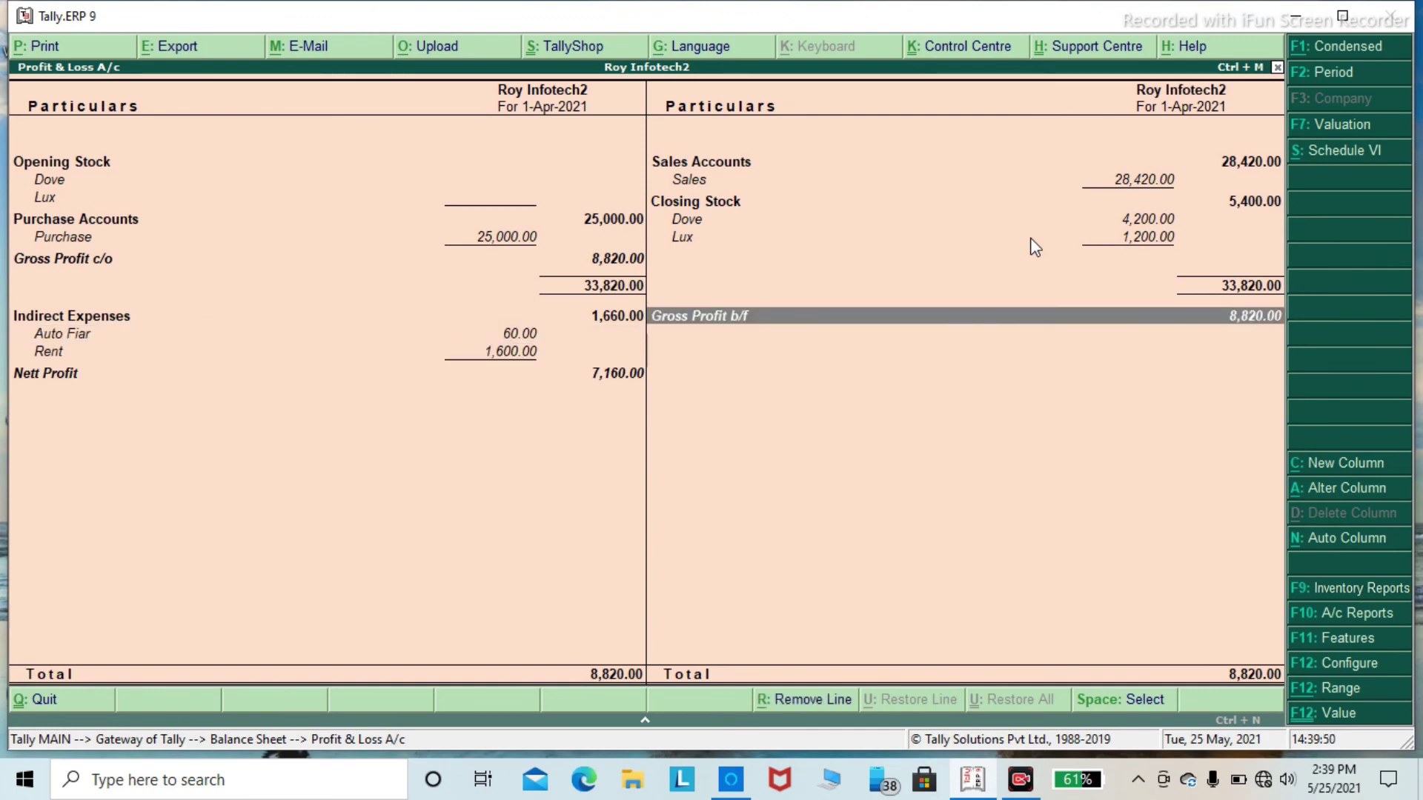
{"action": "key", "text": "Escape"}
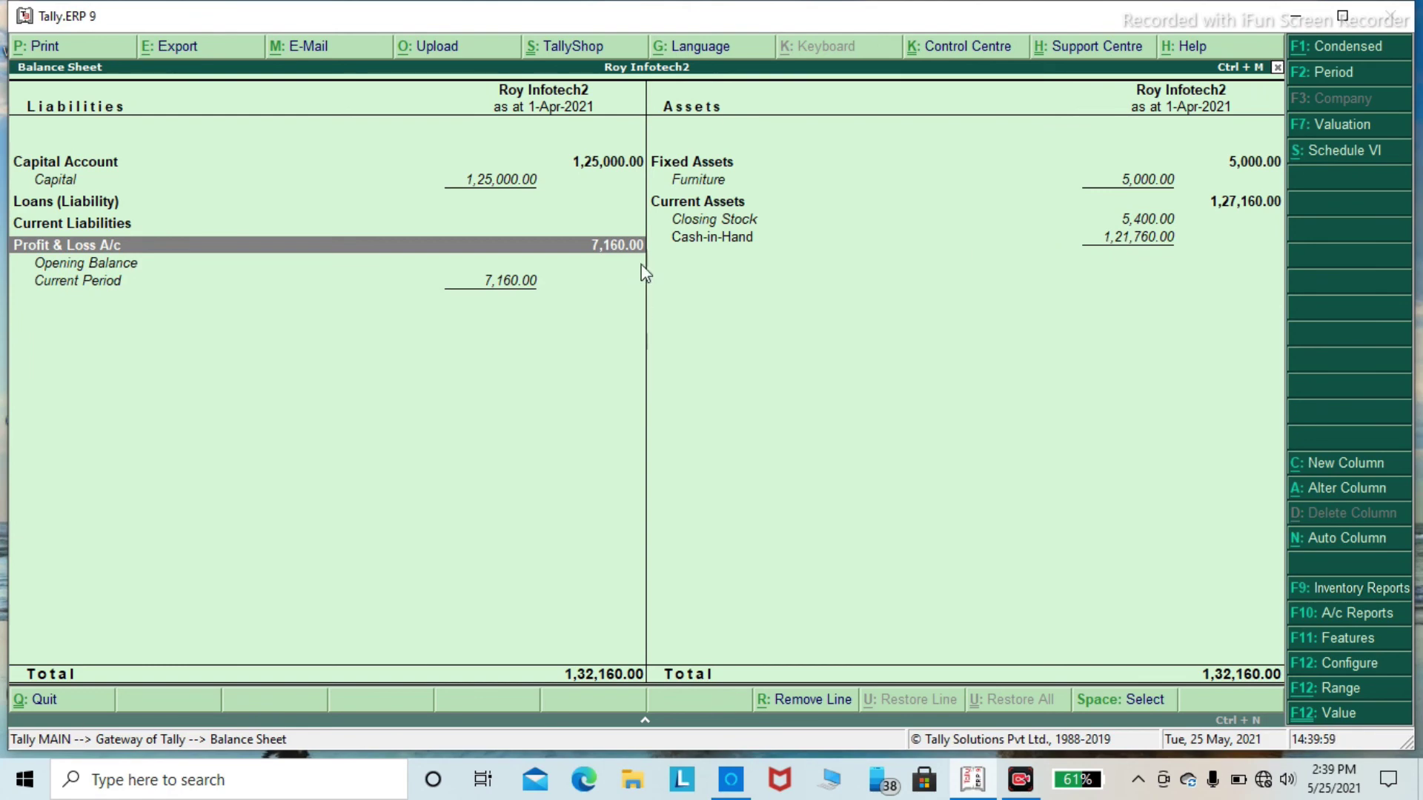
{"action": "key", "text": "Escape"}
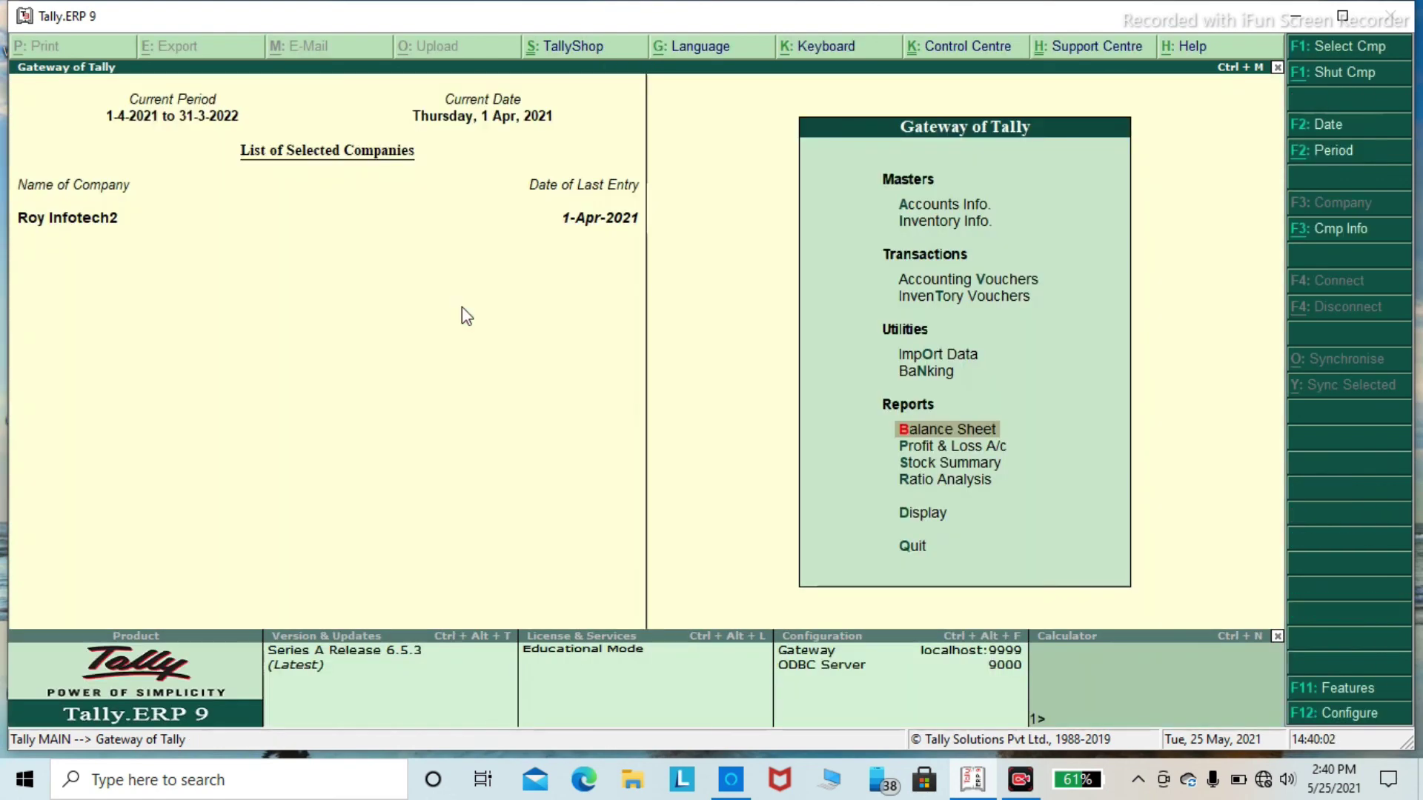
Step: Open the Stock Summary and view the monthly inwards, outwards and closing balance of Dove
{"action": "key", "text": "Down"}
{"action": "key", "text": "Down"}
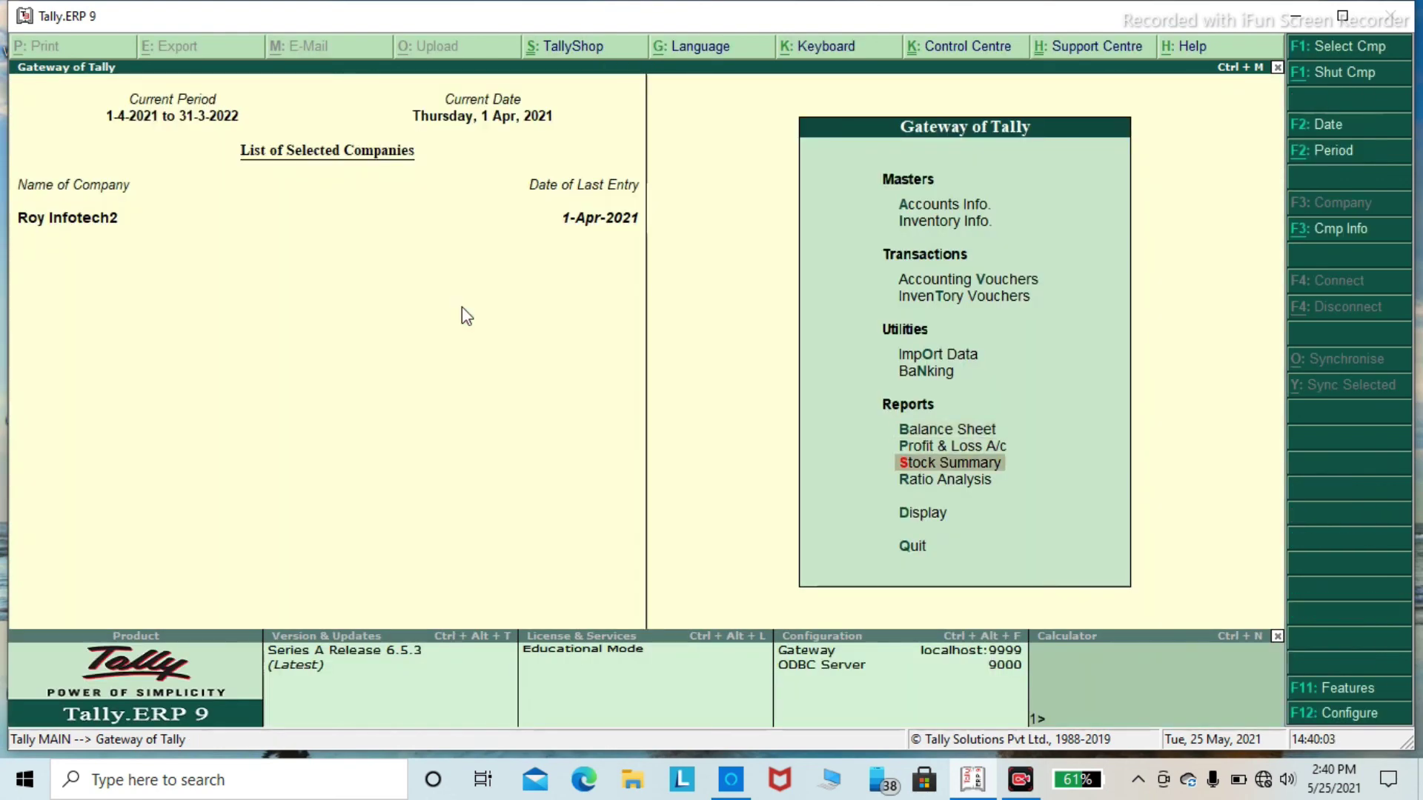
{"action": "key", "text": "Return"}
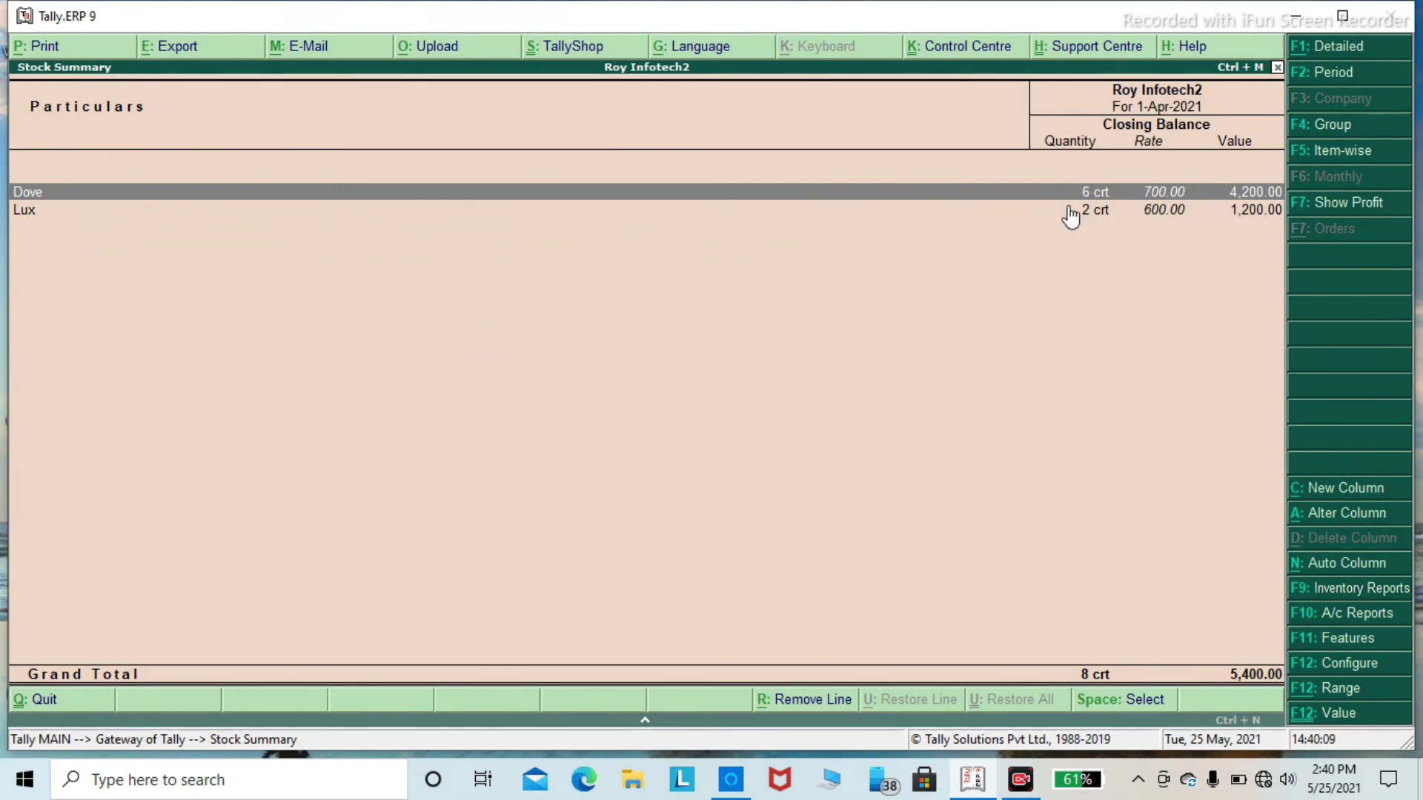
{"action": "key", "text": "Return"}
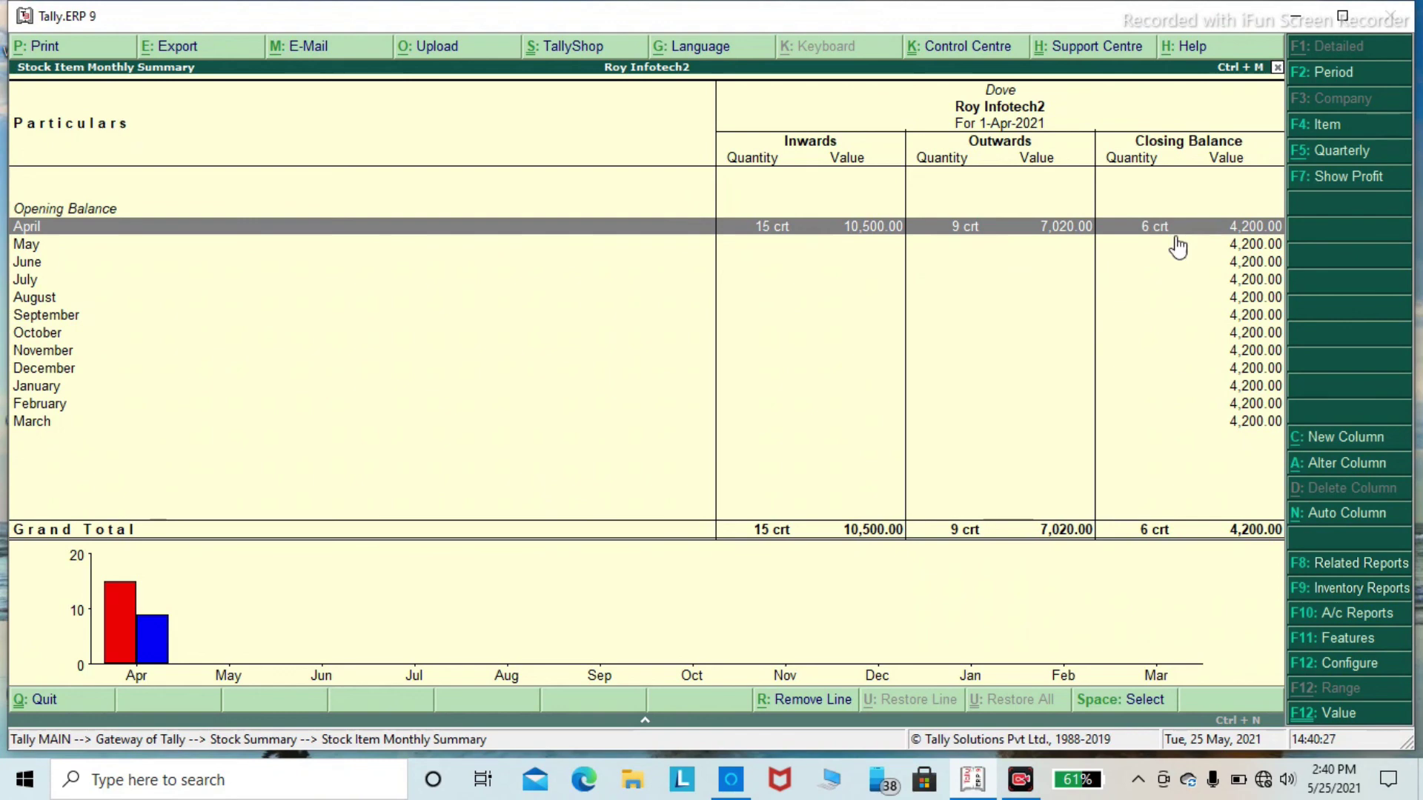
{"action": "key", "text": "Escape"}
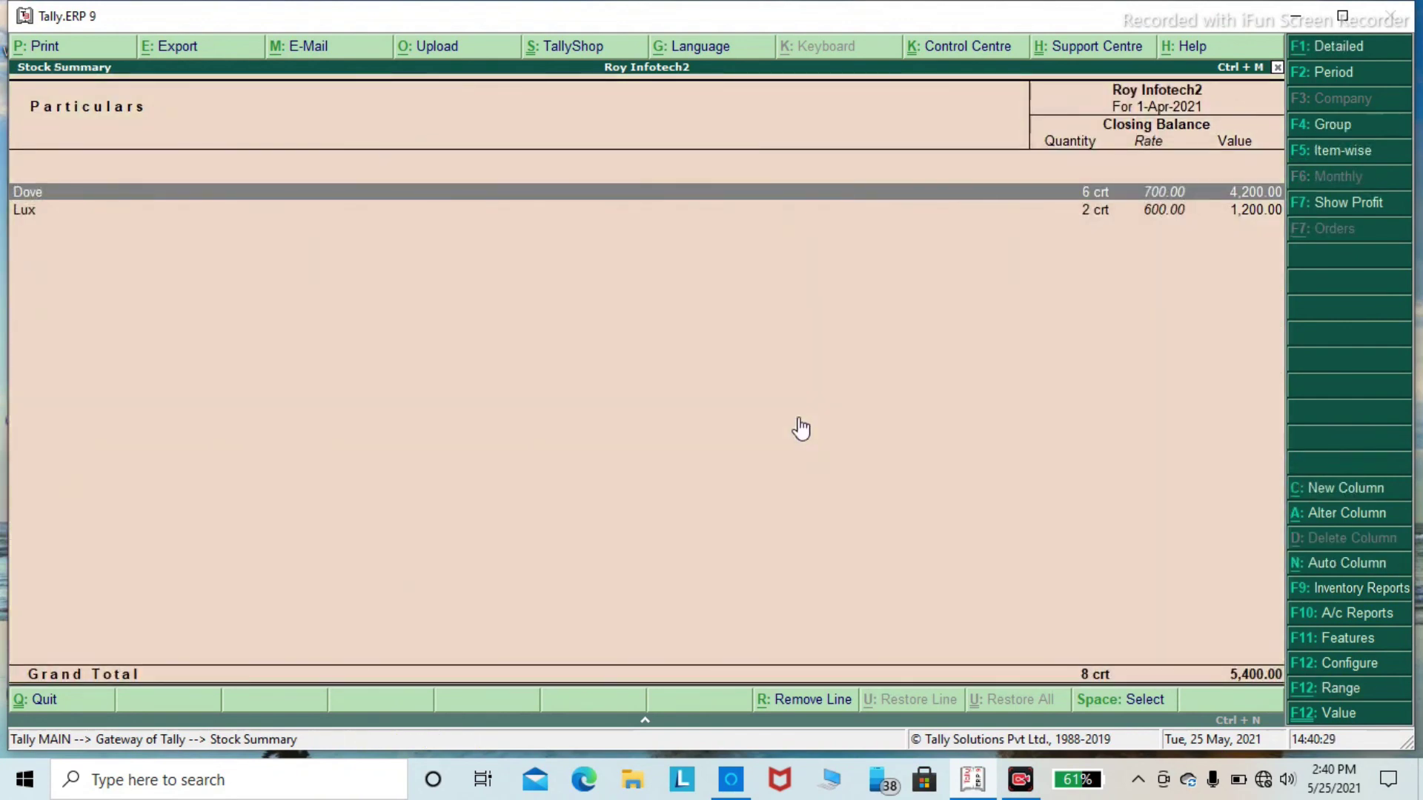
Step: View the monthly stock summary of Lux and return to the Gateway of Tally
{"action": "key", "text": "Down"}
{"action": "key", "text": "Return"}
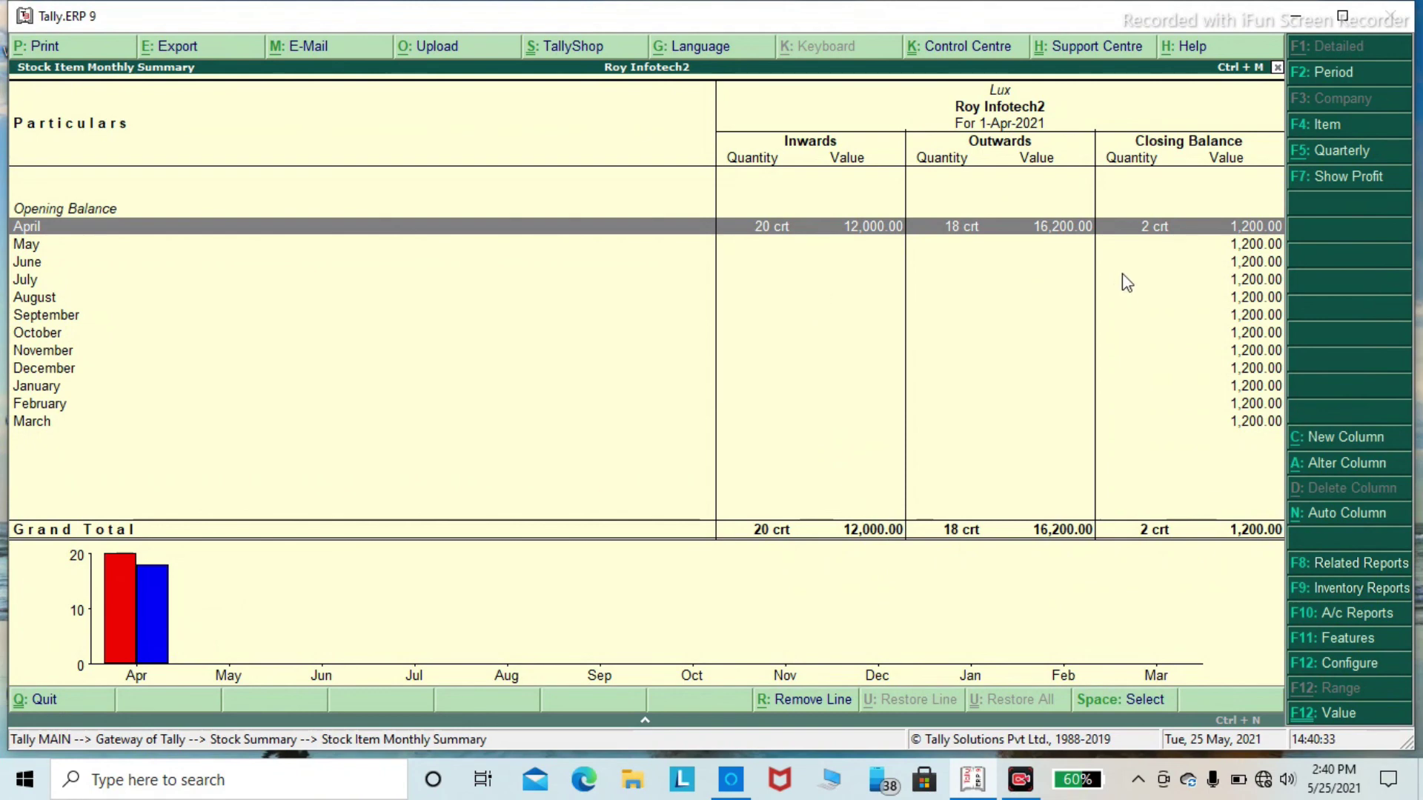
{"action": "key", "text": "Escape"}
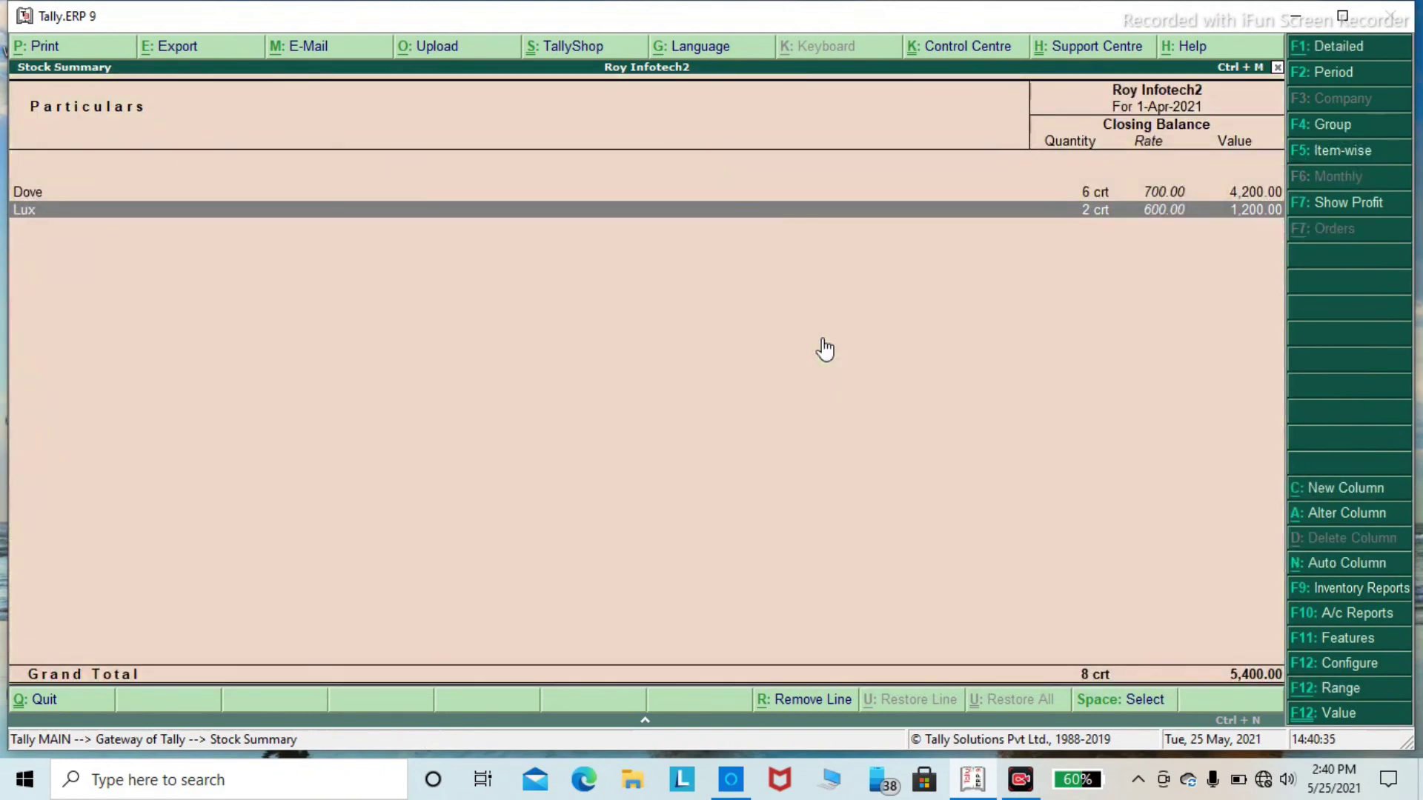
{"action": "key", "text": "Escape"}
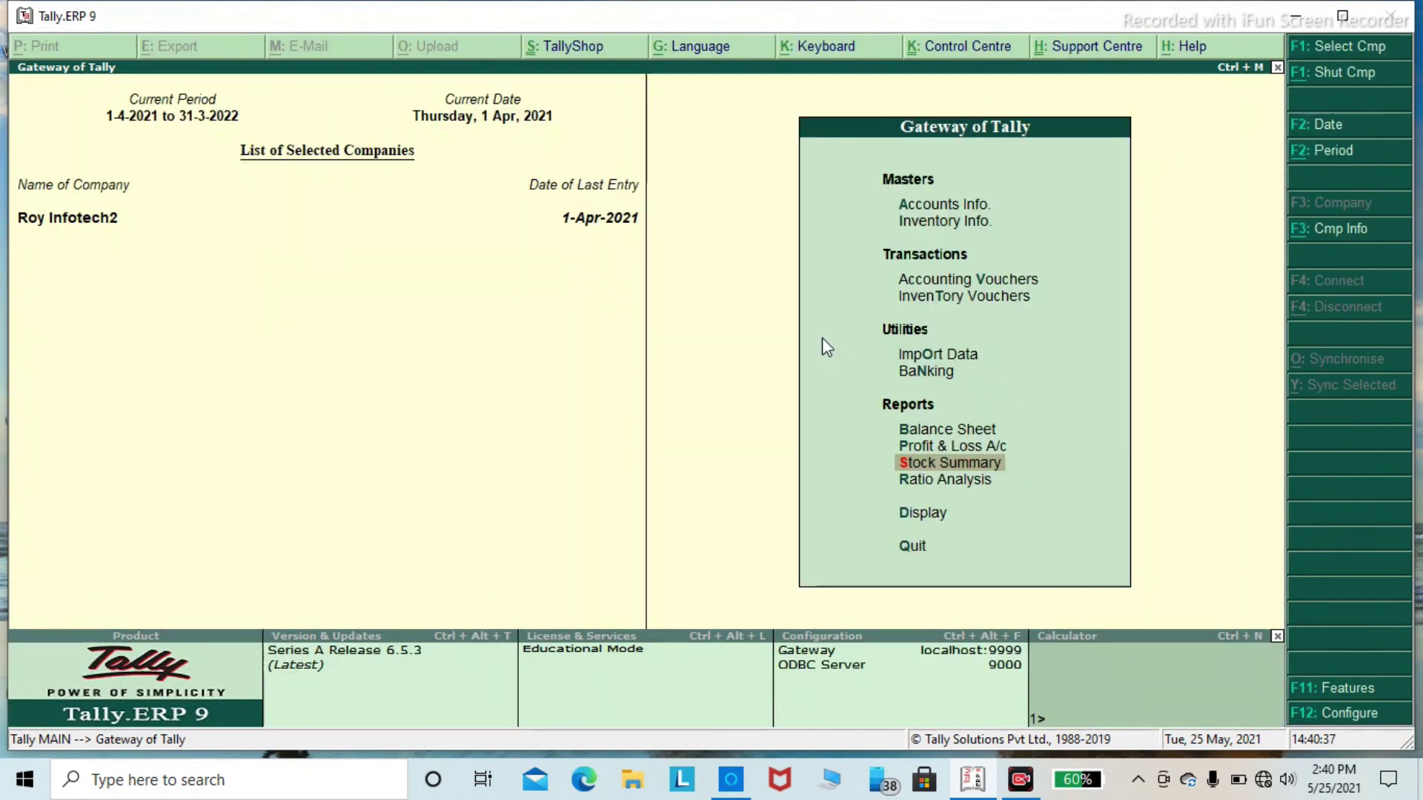